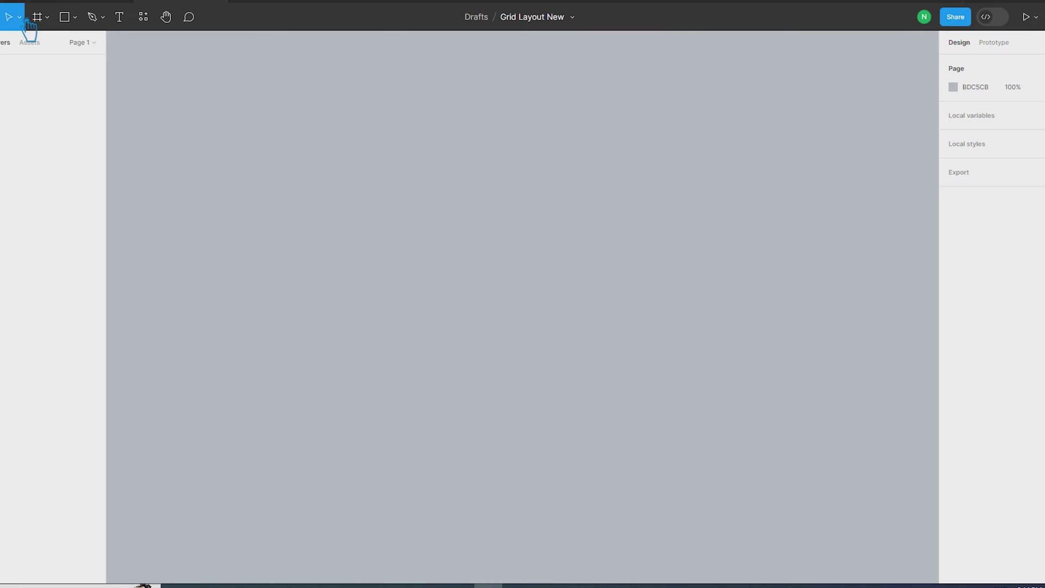
Add a 1440×1024 Desktop preset frame and move it into place on the canvas
click(34, 17)
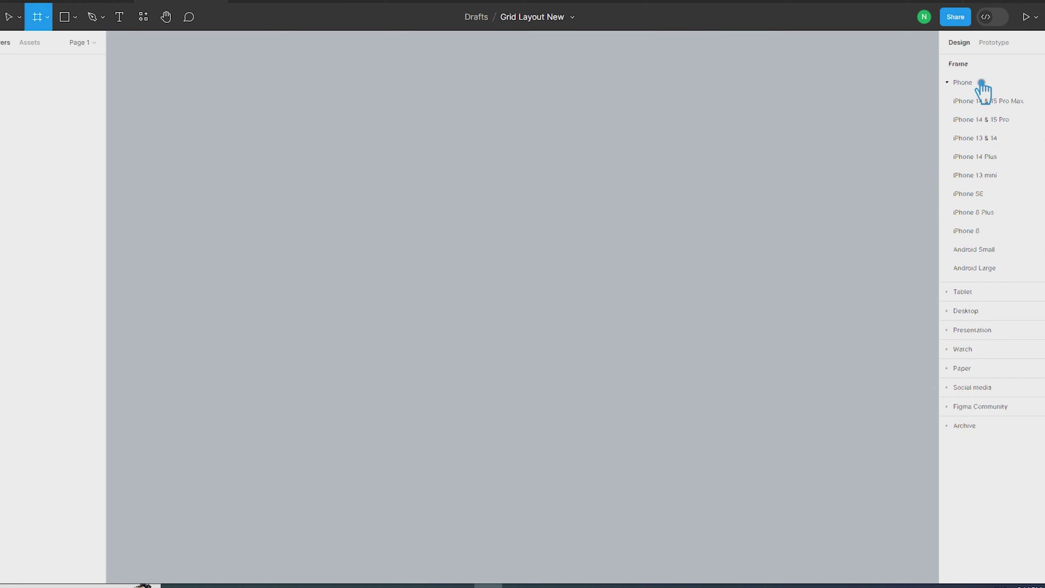
click(960, 311)
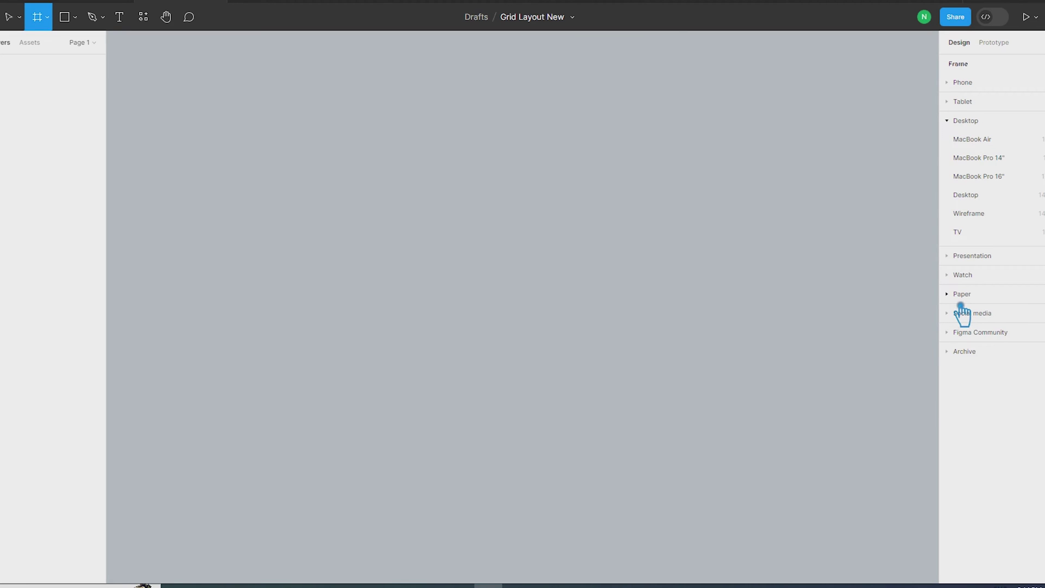
click(986, 196)
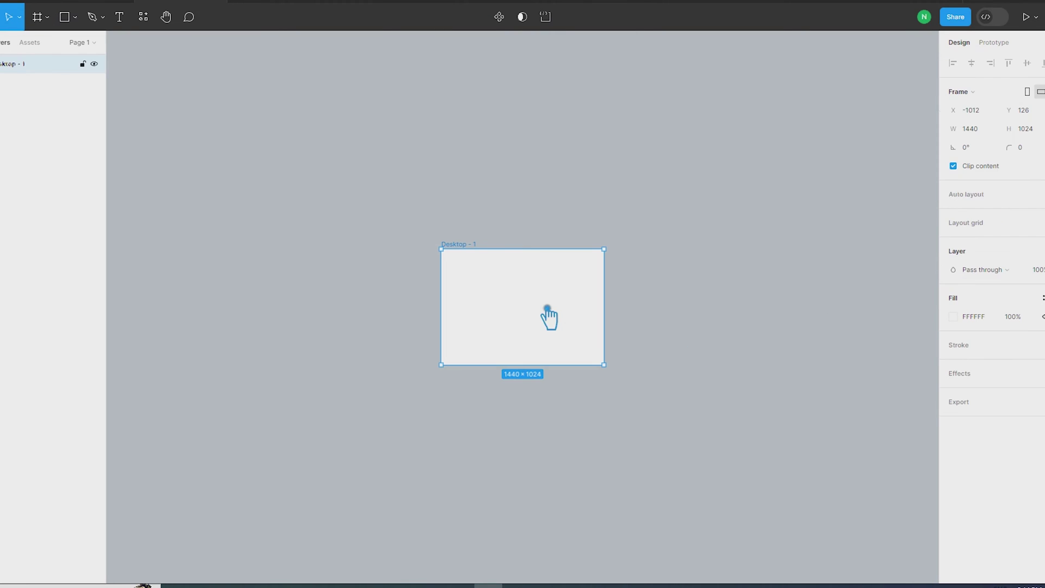
drag(547, 313, 479, 224)
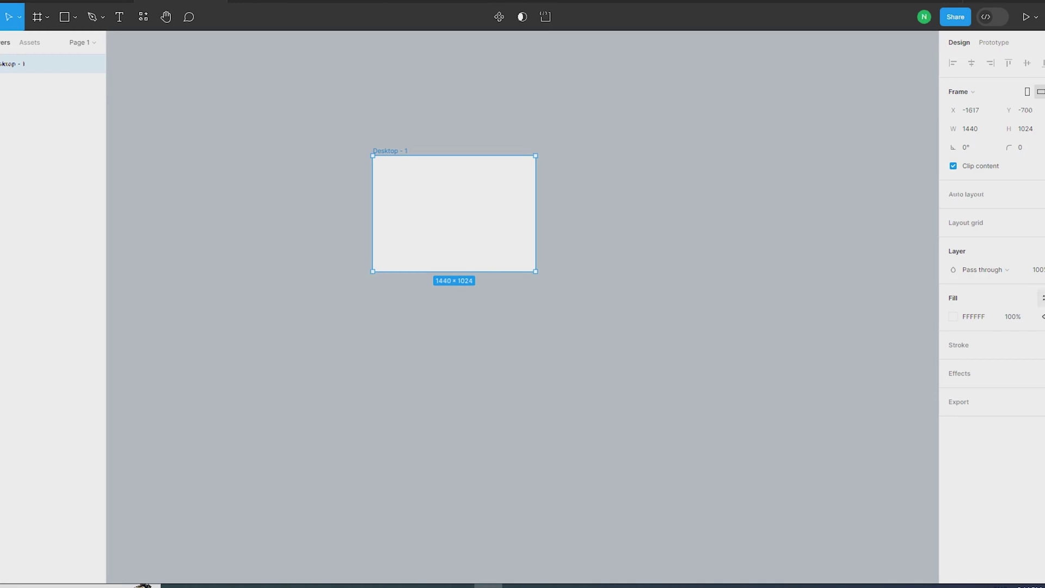
Resize the frame to 1920 × 1736 and add a layout grid to it
click(983, 132)
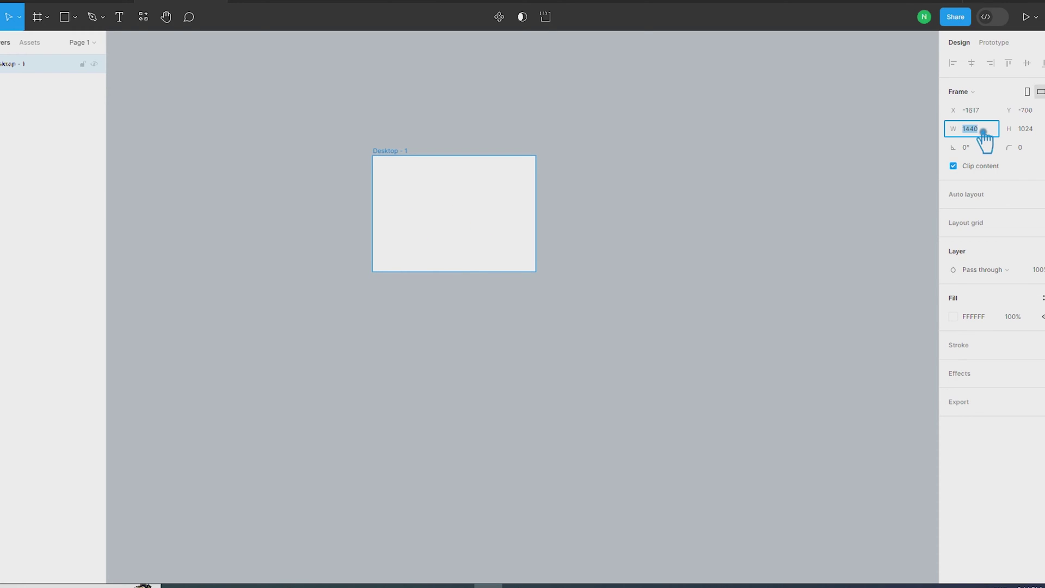
text(1920)
click(1038, 131)
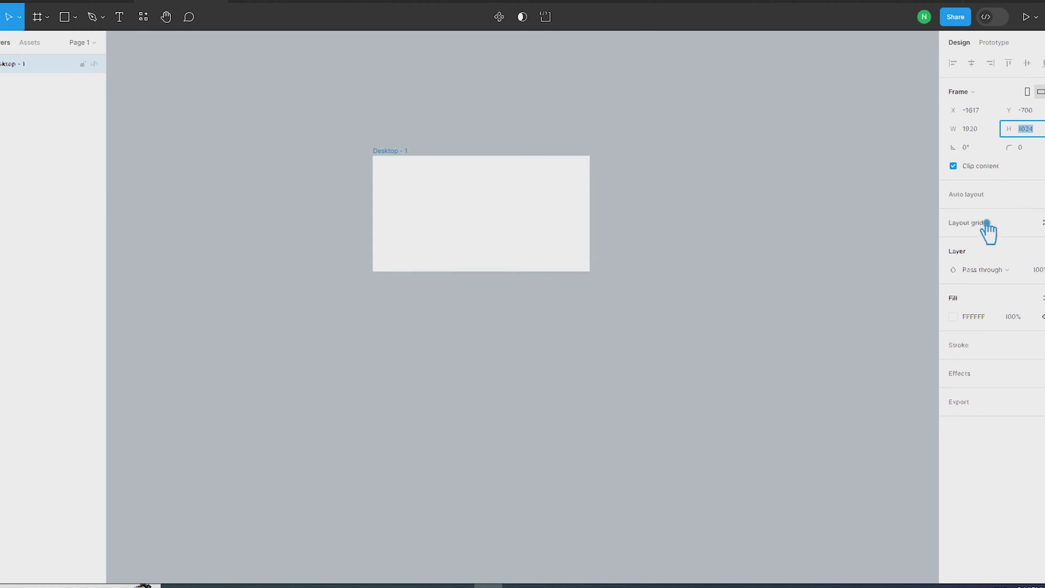
mouse_move(493, 271)
mouse_down()
mouse_move(495, 350)
mouse_move(340, 320)
mouse_up()
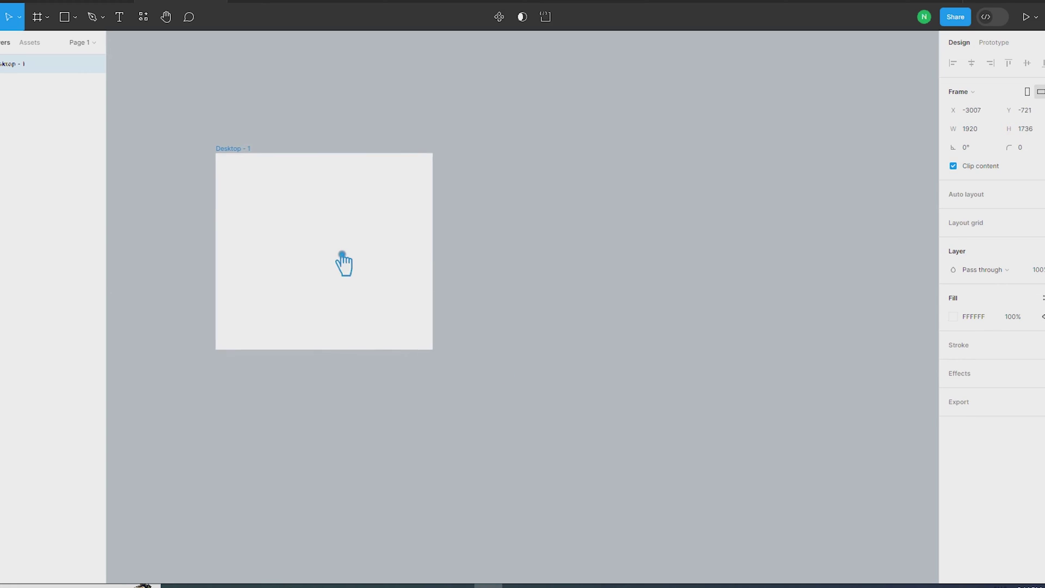
drag(342, 254, 333, 242)
click(969, 223)
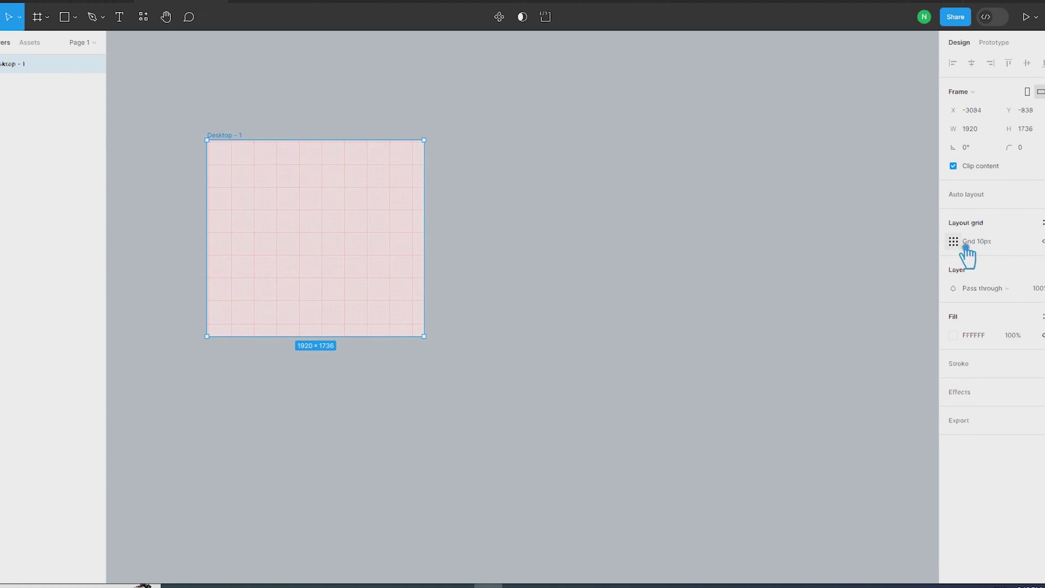
Make the frame's layout grid 12 columns with a 240 margin and 30 gutter
click(953, 241)
click(822, 243)
click(854, 257)
click(923, 337)
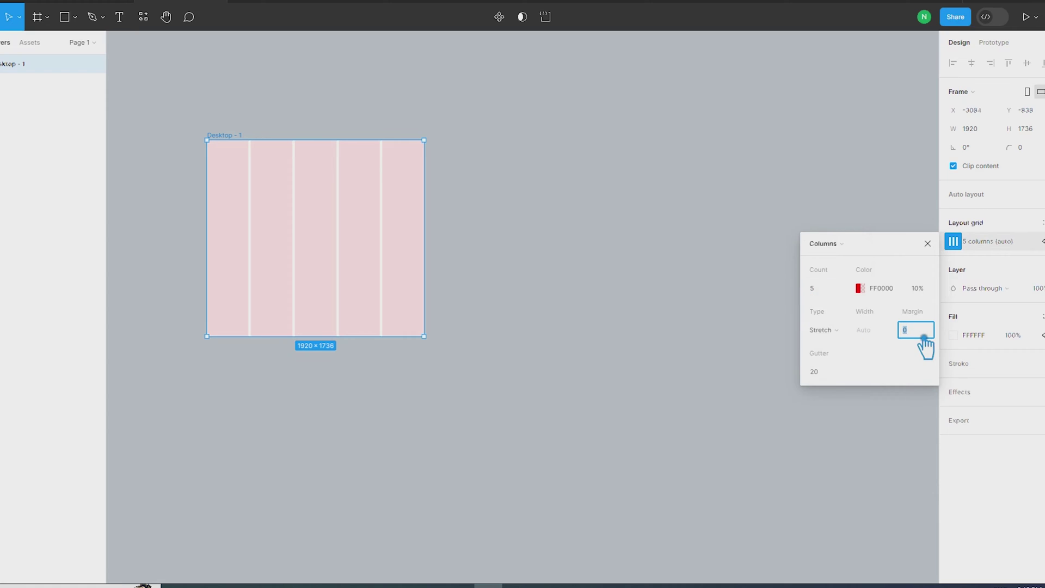
text(240)
click(833, 372)
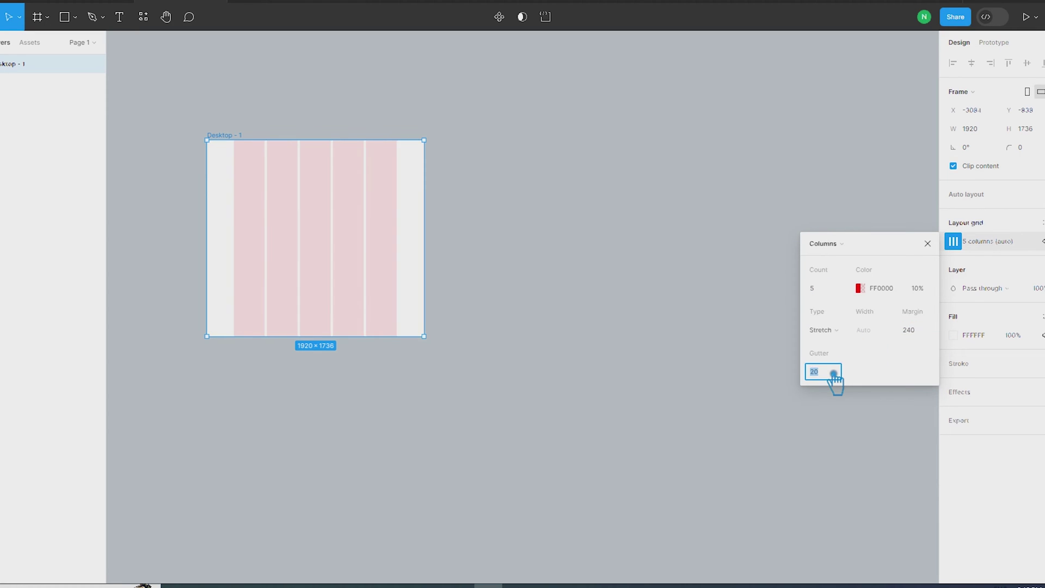
click(831, 294)
key(Return)
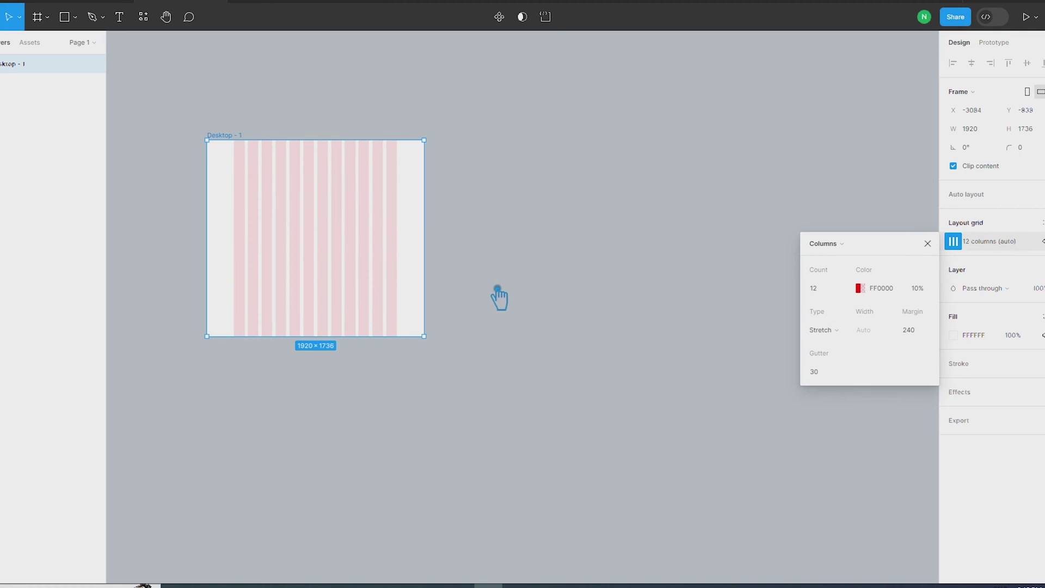
click(512, 280)
Duplicate the frame to the right as Desktop - 2, with 200 spacing between the frames
drag(292, 237, 553, 237)
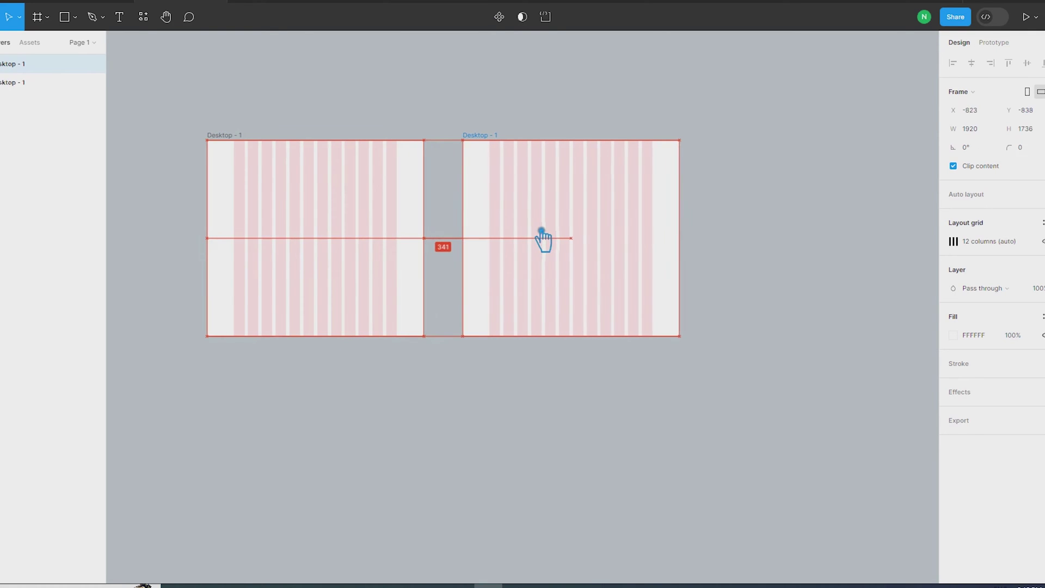
shift+click(222, 140)
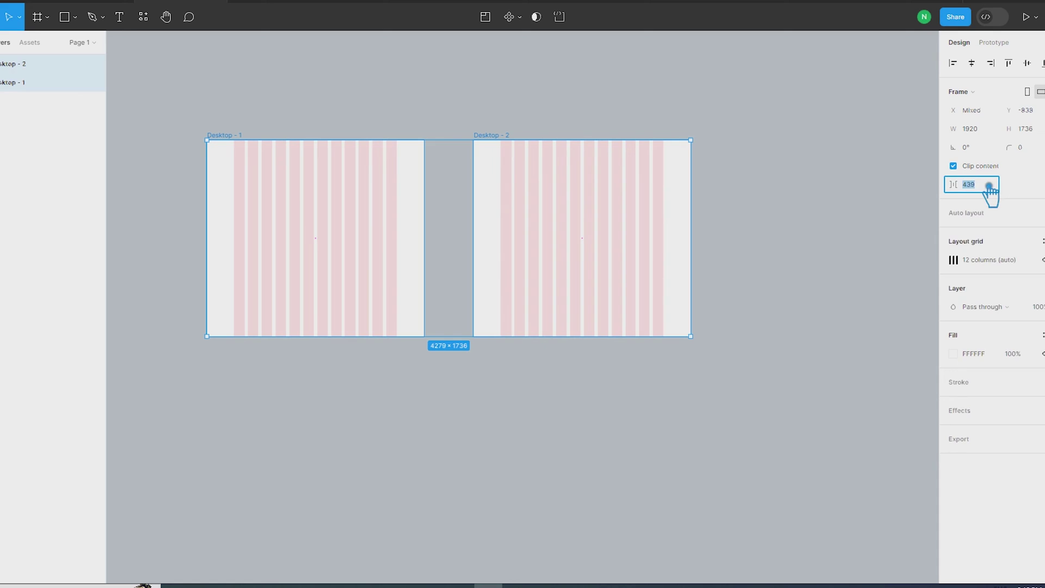
key(Return)
click(740, 358)
click(572, 231)
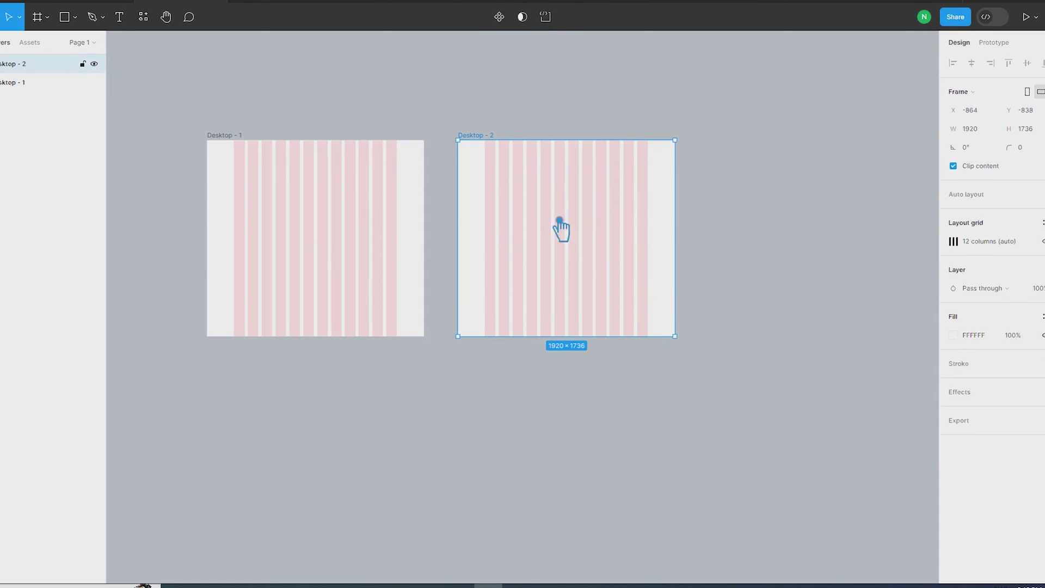
shift+click(232, 141)
click(982, 188)
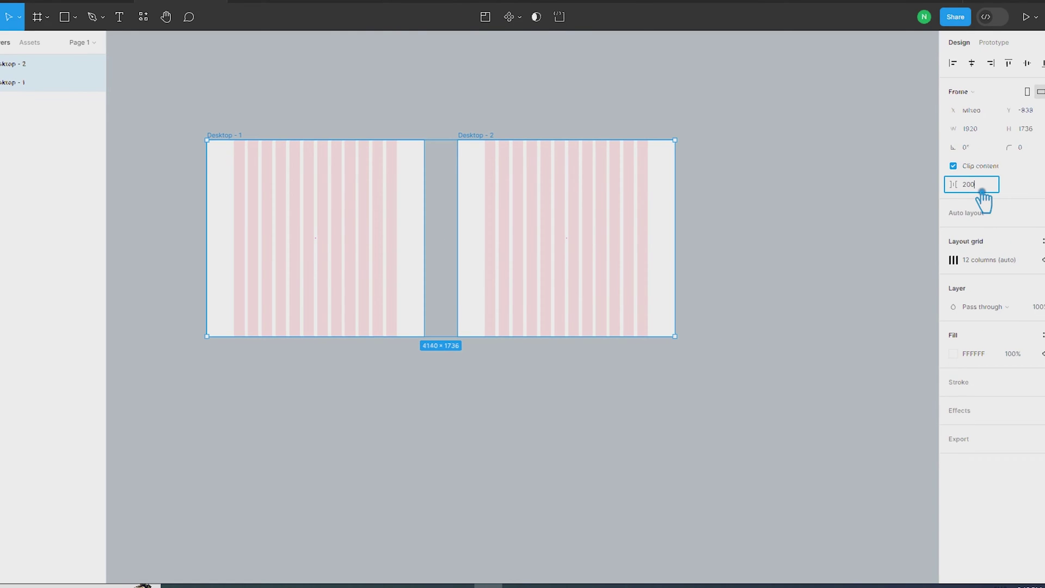
key(Return)
click(926, 259)
Change Desktop - 2's column grid margin to 375
click(510, 235)
click(955, 243)
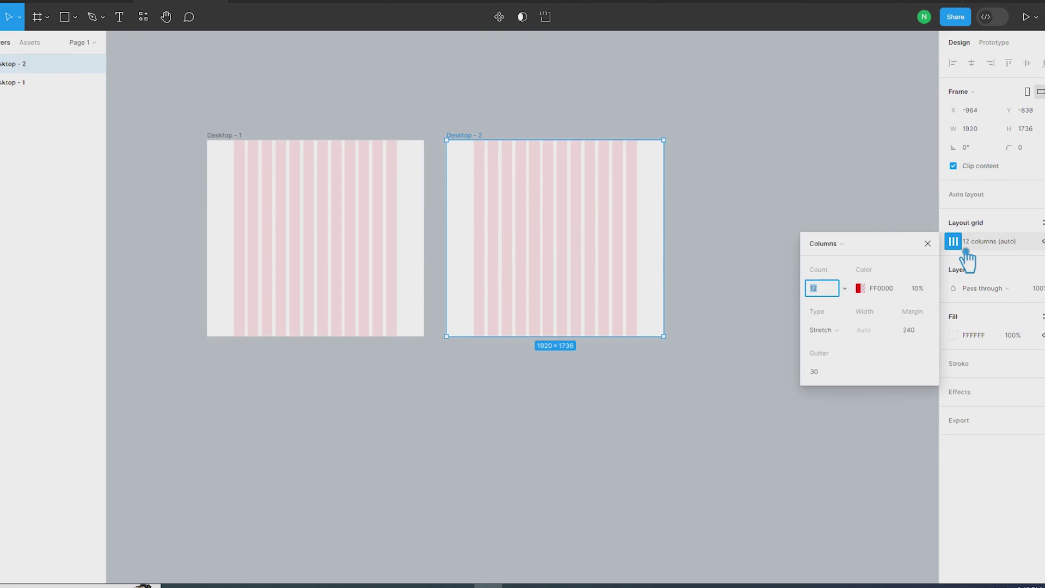
click(928, 333)
text(375)
key(Return)
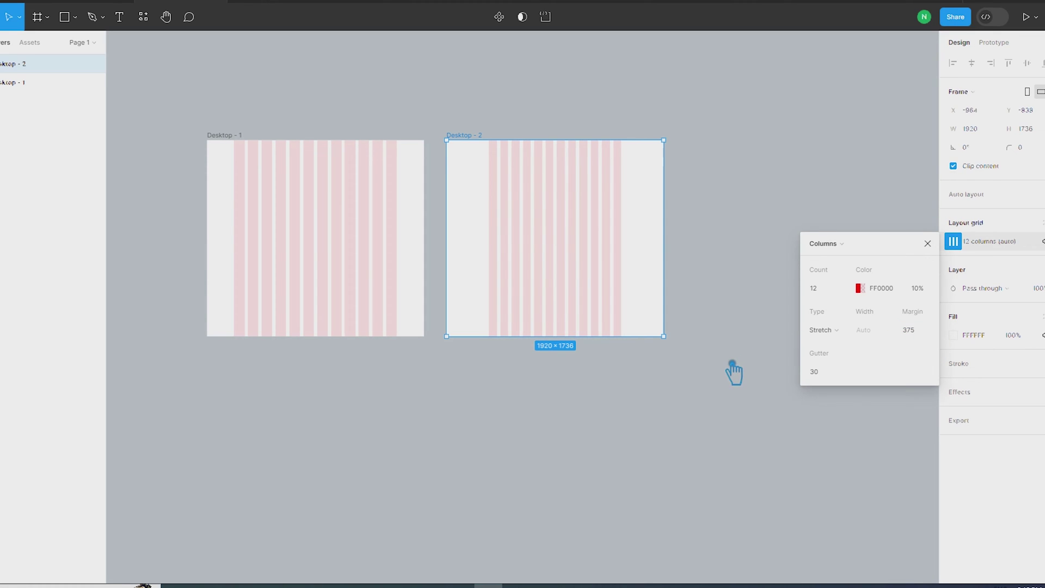
click(731, 381)
scroll(738, 375, right, 2)
scroll(737, 375, up, 1)
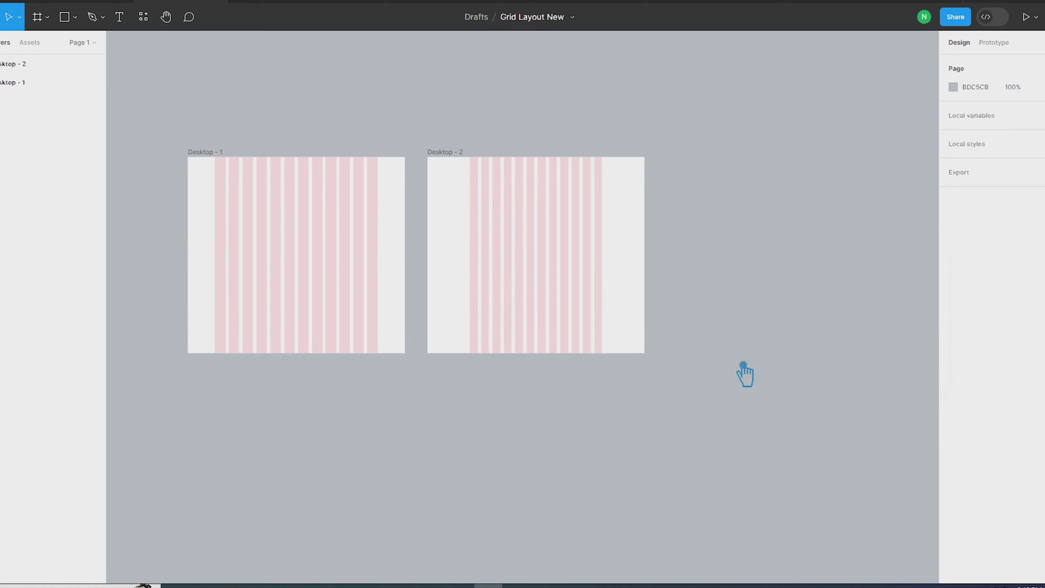
click(432, 153)
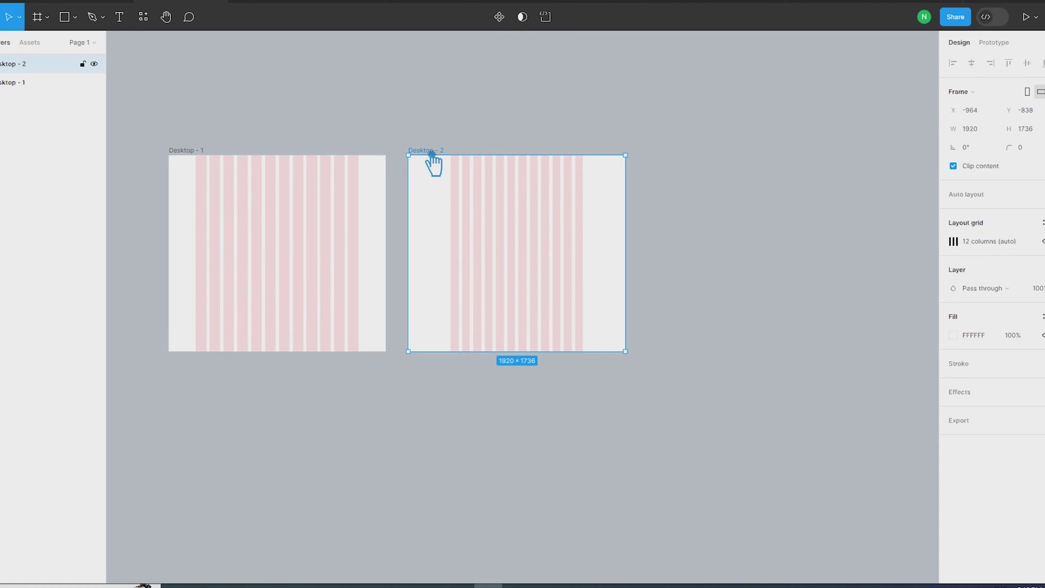
Duplicate Desktop - 2 to the right as Desktop - 3 with a 405 column margin
key(ctrl+d)
drag(683, 226, 700, 226)
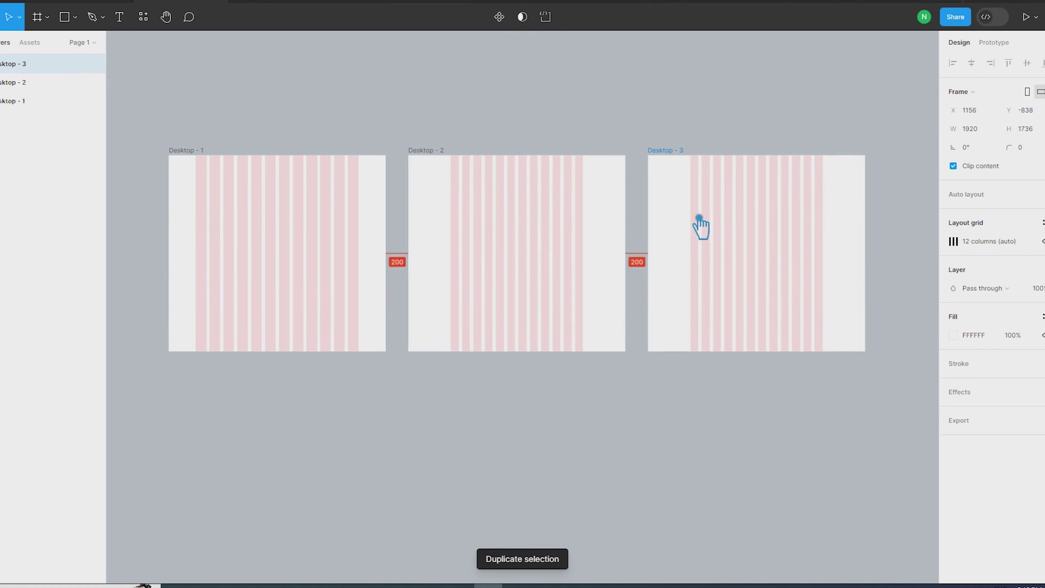
click(972, 248)
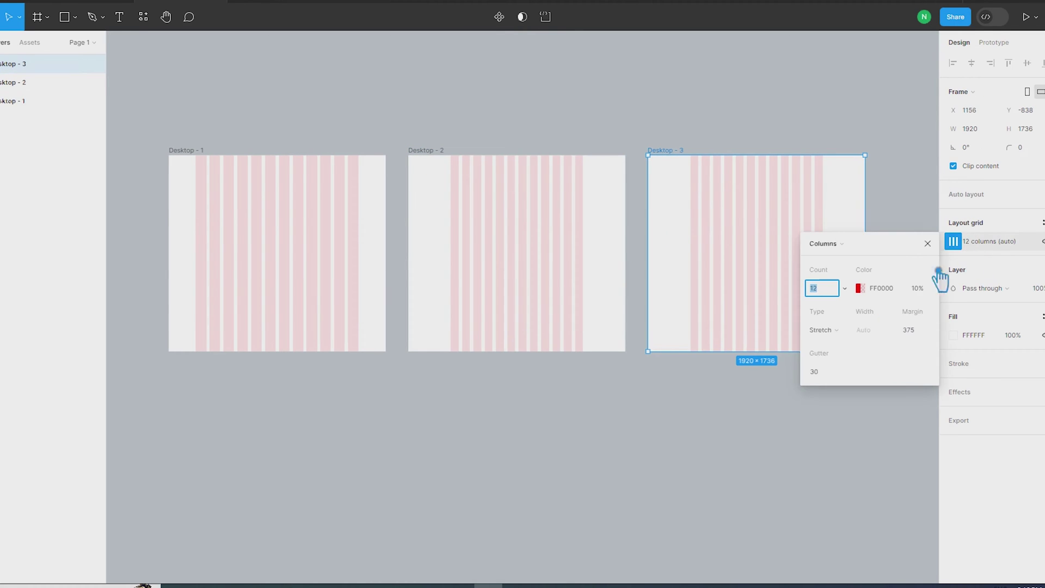
click(931, 336)
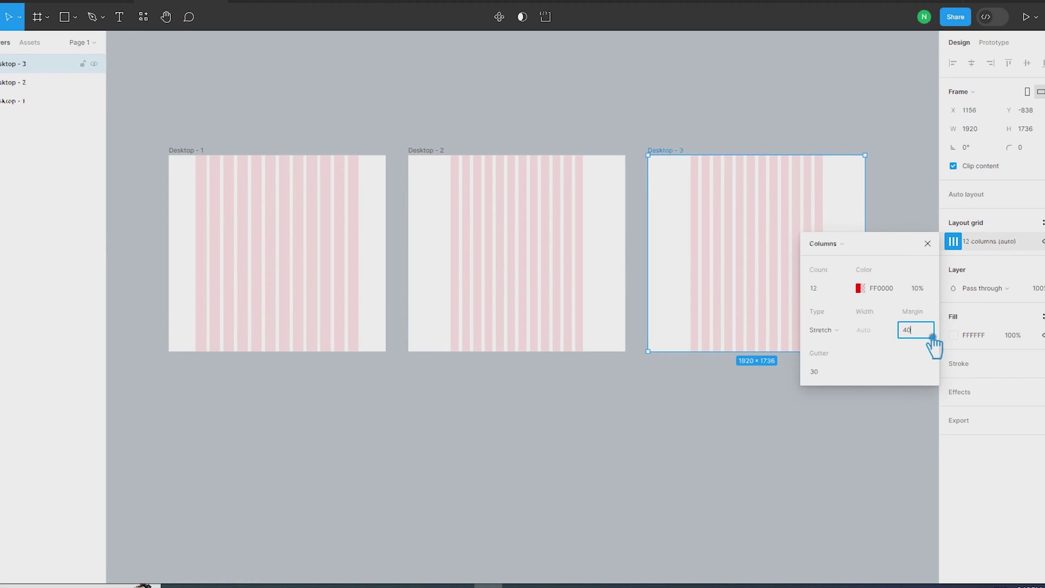
text(405)
key(Return)
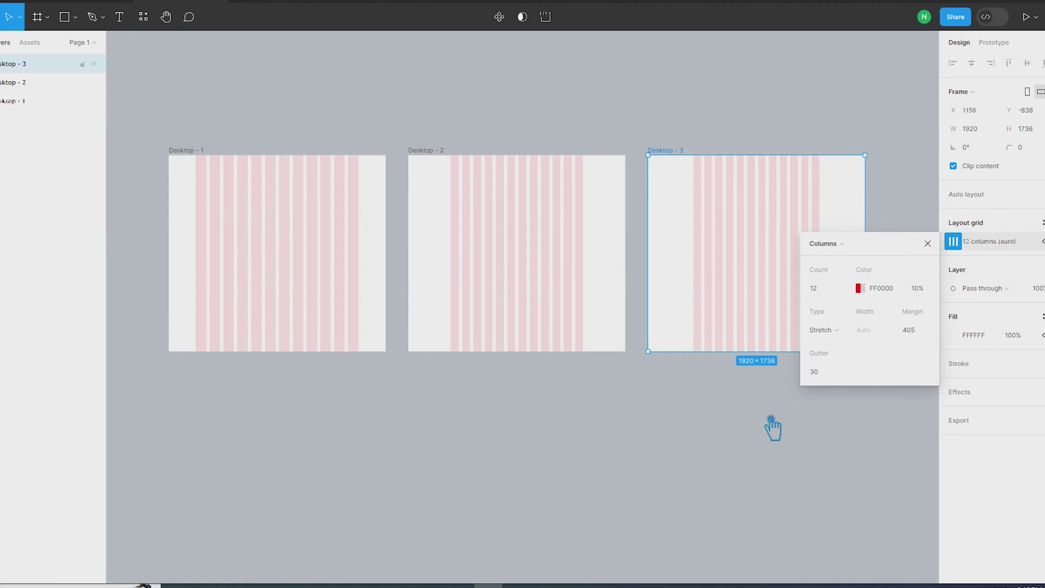
click(771, 429)
scroll(806, 419, down, 1)
click(74, 17)
click(38, 42)
Draw a thin 1440-wide bar just above Desktop - 1
drag(190, 148, 365, 173)
click(987, 111)
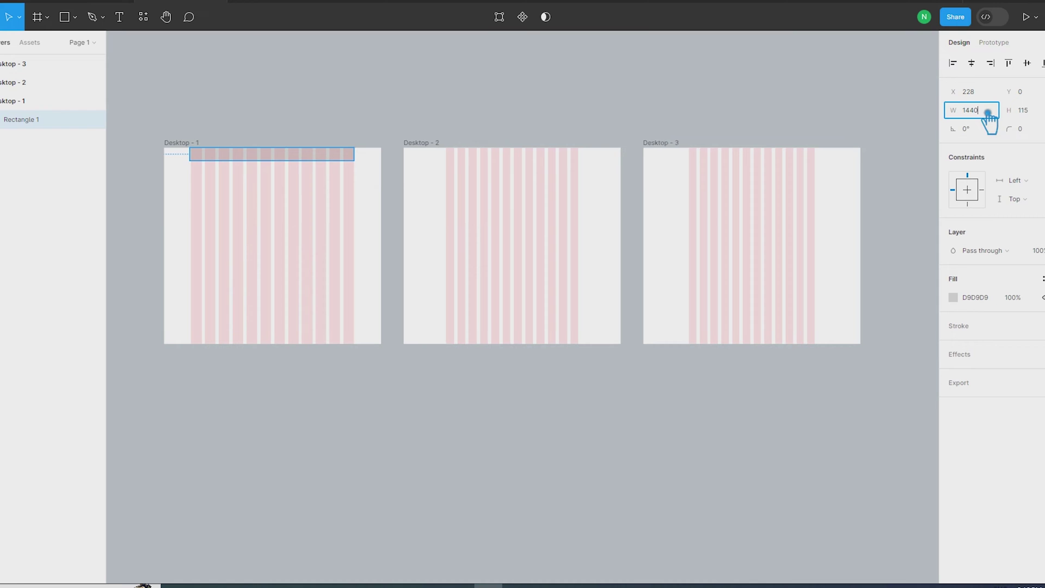
click(971, 63)
click(320, 502)
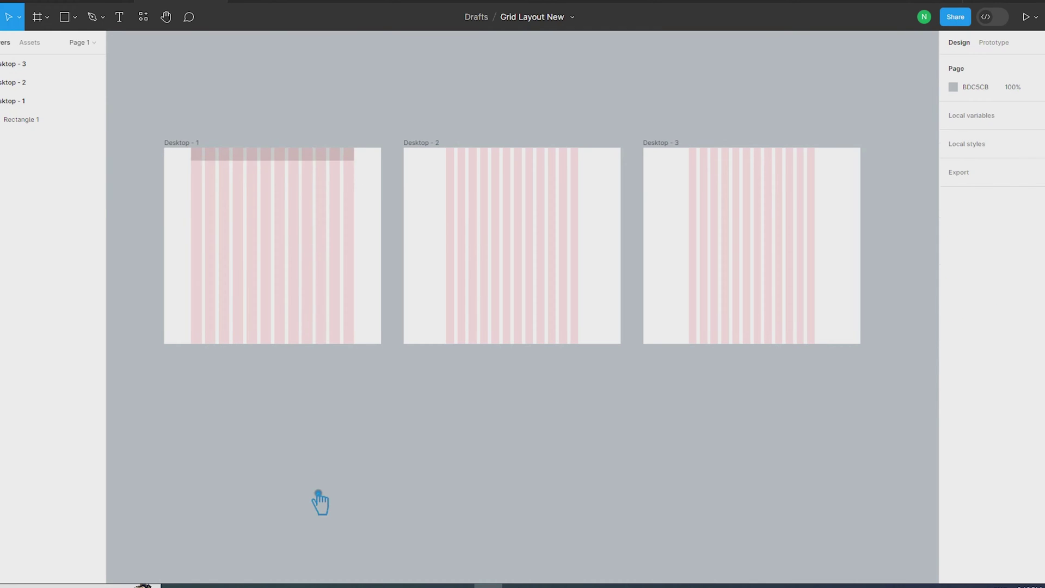
scroll(236, 154, up, 1)
scroll(236, 154, up, 3)
scroll(235, 154, down, 3)
drag(266, 163, 275, 132)
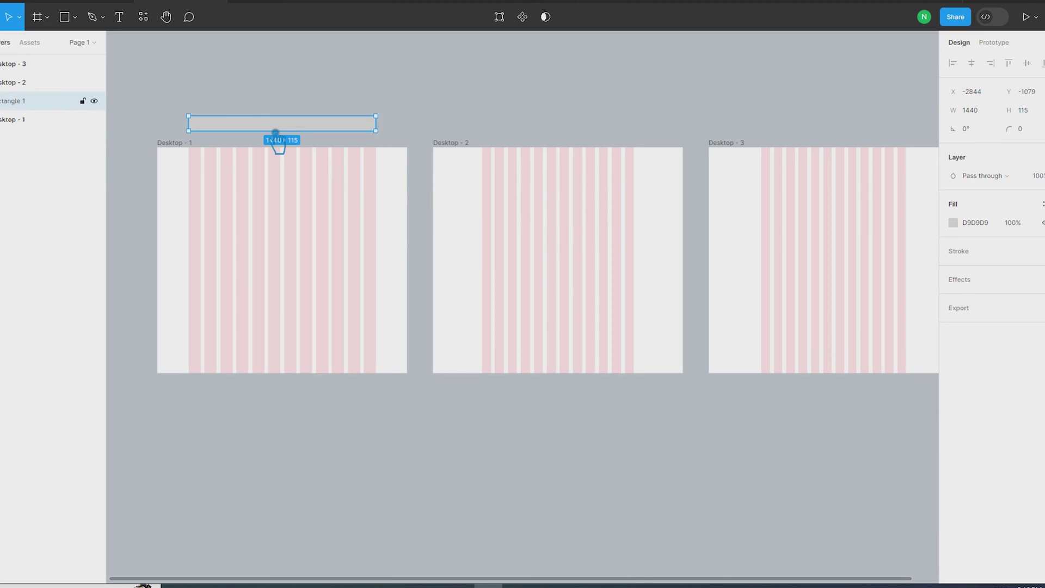
drag(286, 123, 288, 129)
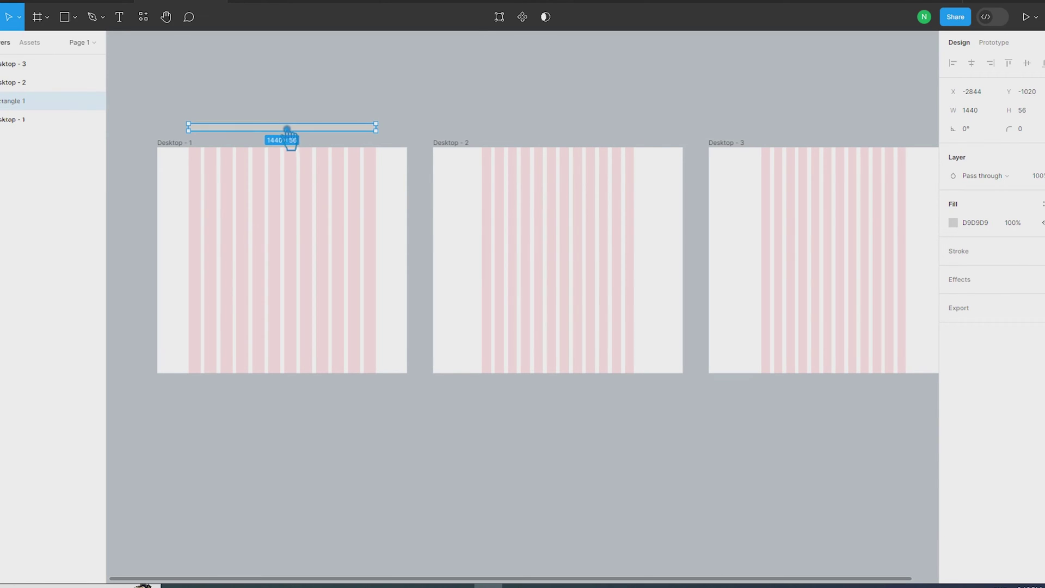
Add a '1440px' text label in size 128 above the bar
key(Escape)
click(120, 18)
click(269, 105)
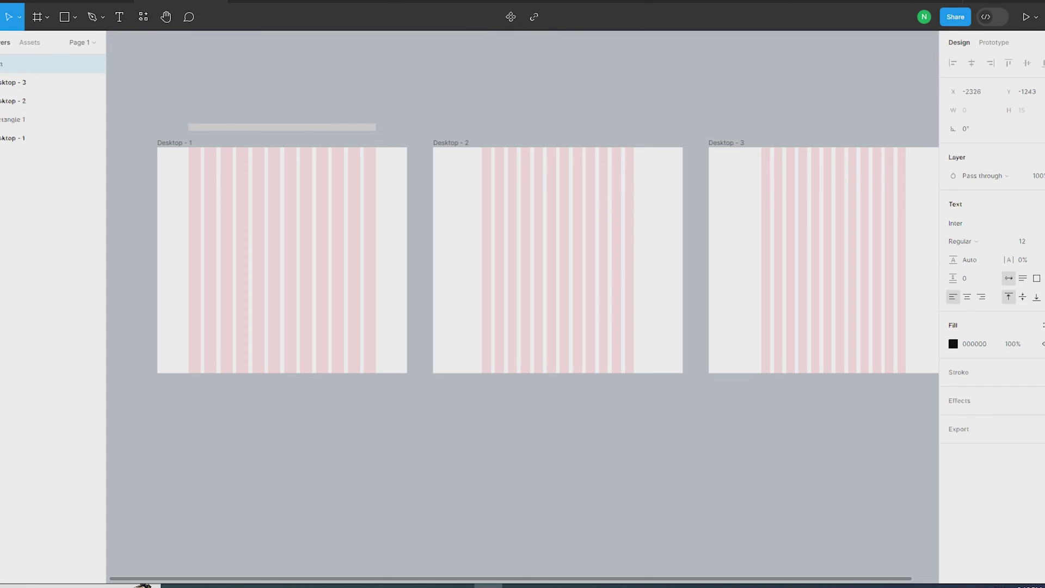
click(1022, 241)
click(1034, 422)
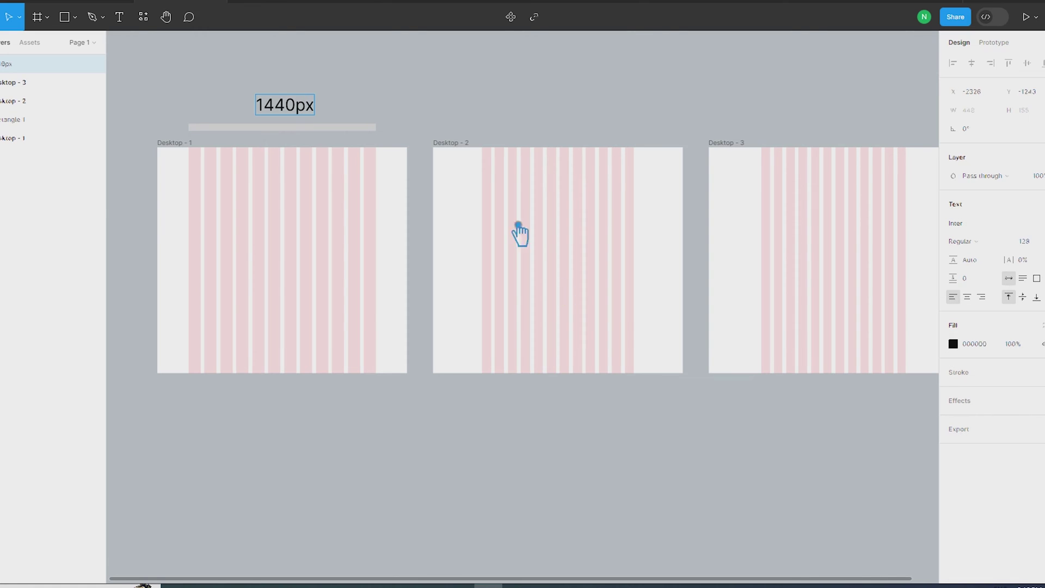
click(445, 116)
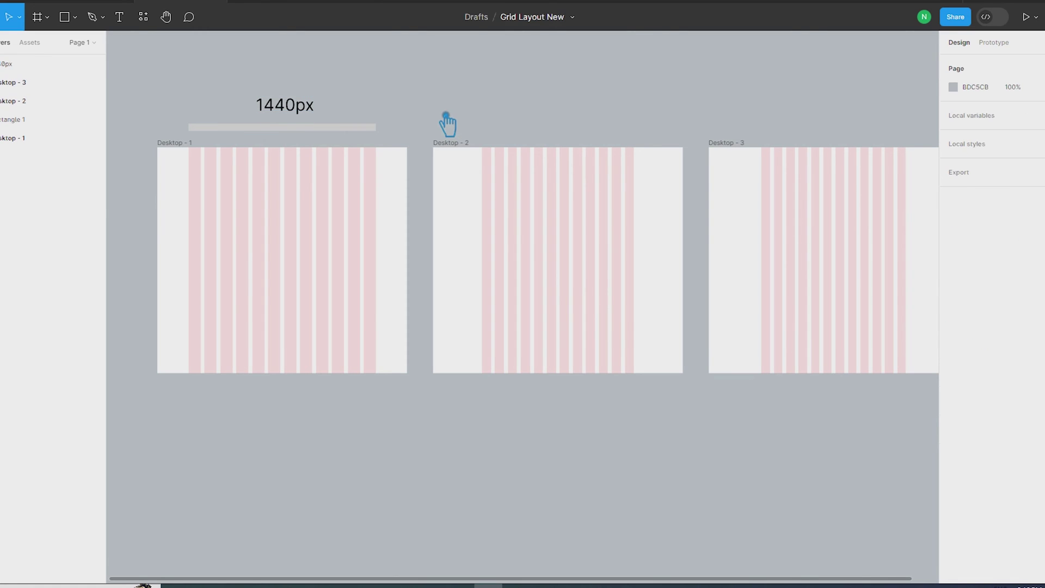
click(296, 111)
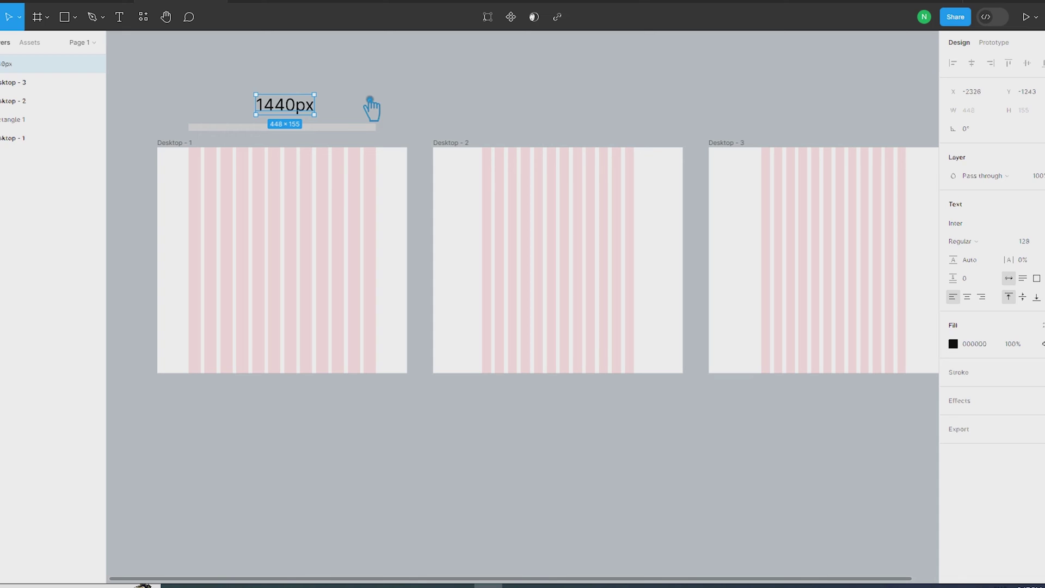
double_click(279, 114)
key(Escape)
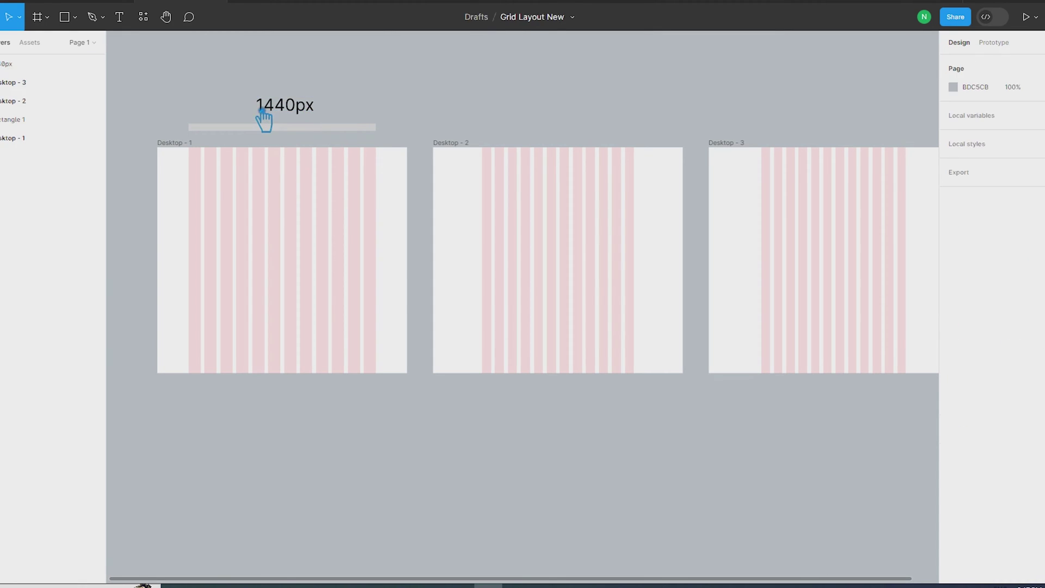
Copy the bar above Desktop - 2 and set its width to 1170
click(333, 128)
mouse_move(342, 128)
mouse_down()
mouse_move(656, 130)
mouse_move(631, 166)
mouse_up()
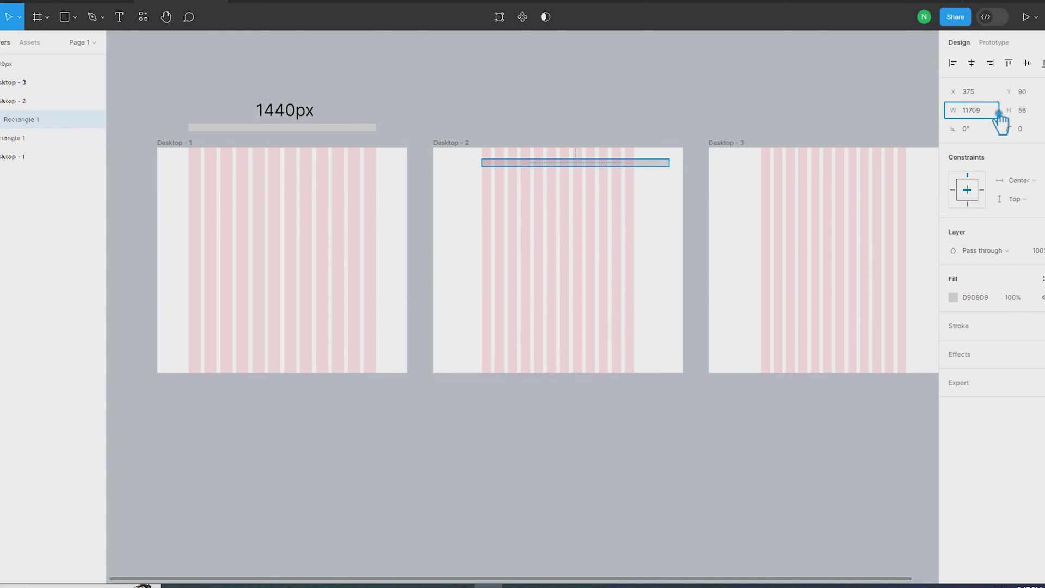
text(1170)
key(Return)
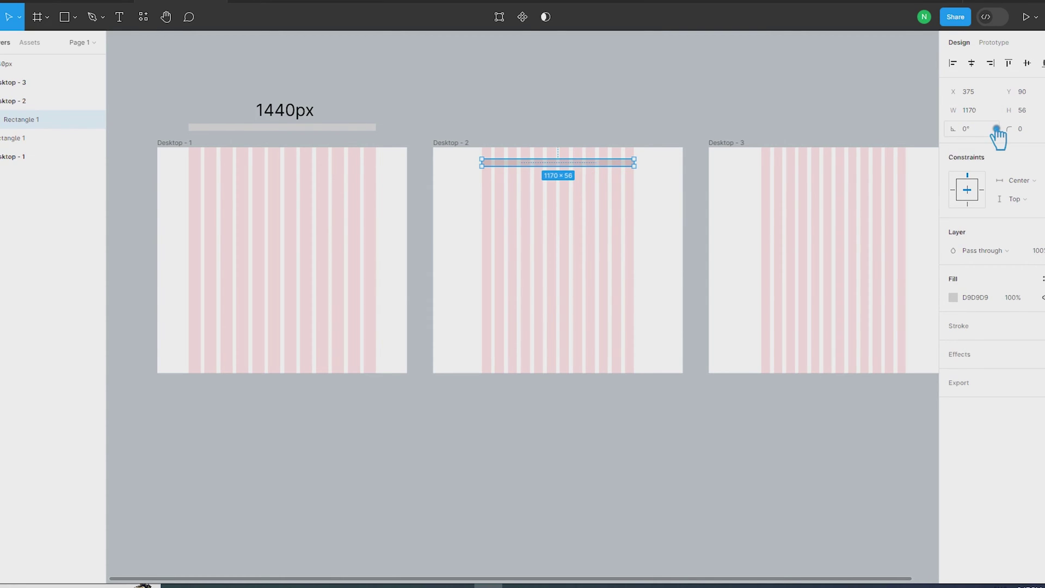
click(796, 100)
drag(582, 163, 581, 136)
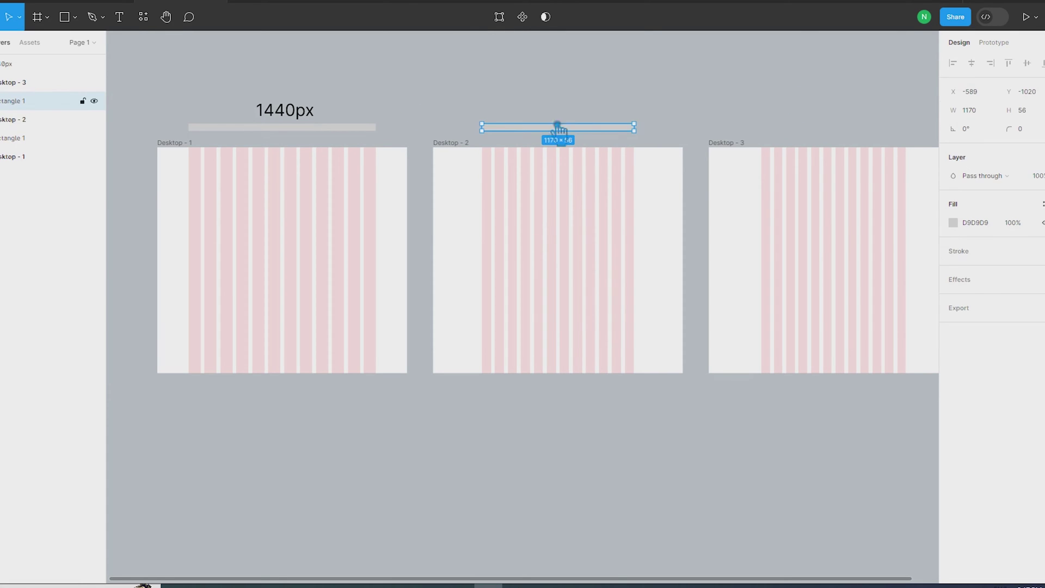
Duplicate the label above Desktop - 2 and change its text to '1170px'
click(292, 116)
key(ctrl+d)
drag(292, 115, 564, 117)
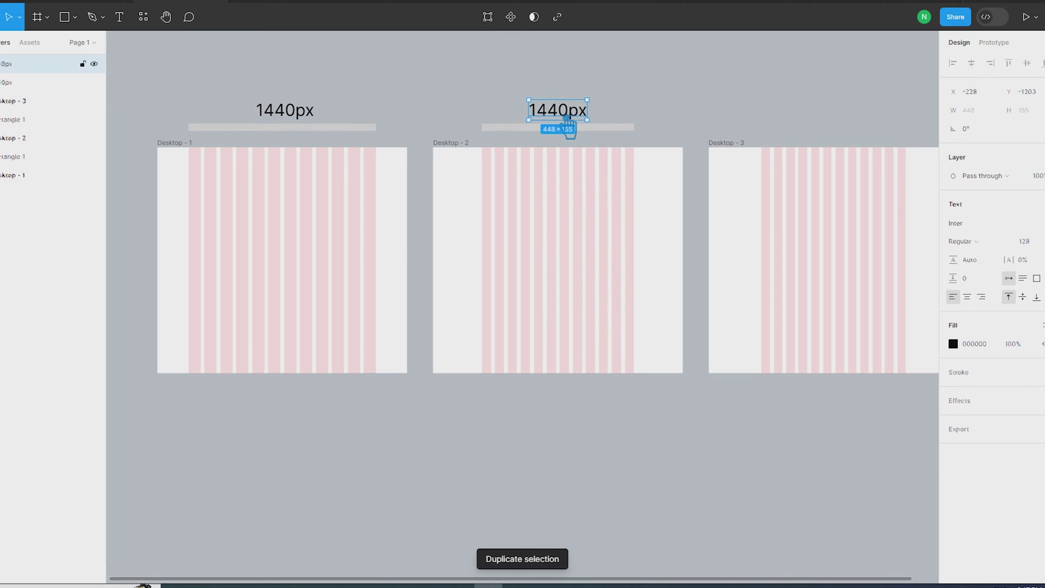
double_click(571, 117)
text(117)
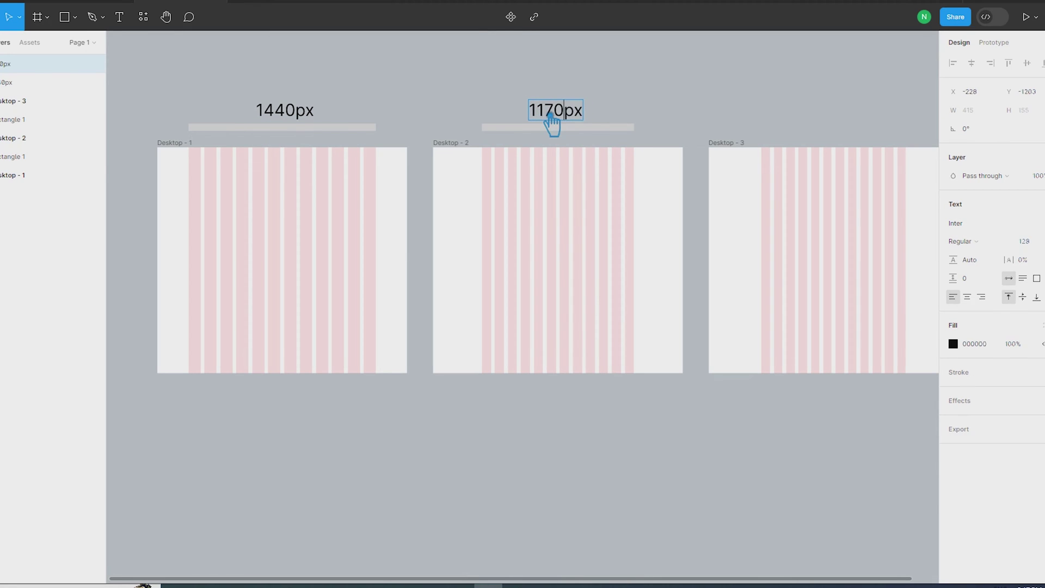
click(660, 117)
drag(666, 124, 596, 116)
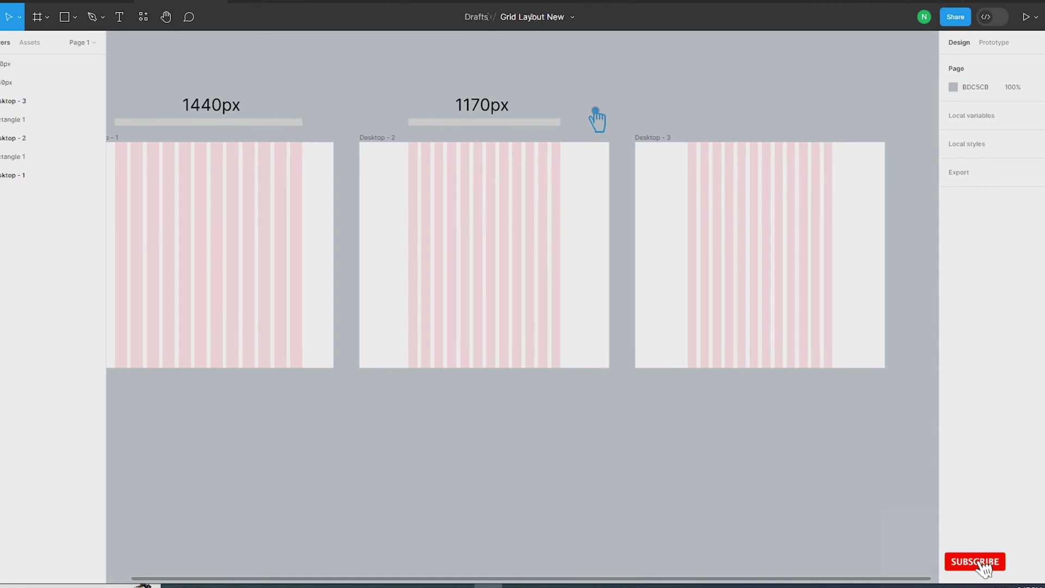
click(521, 121)
click(556, 182)
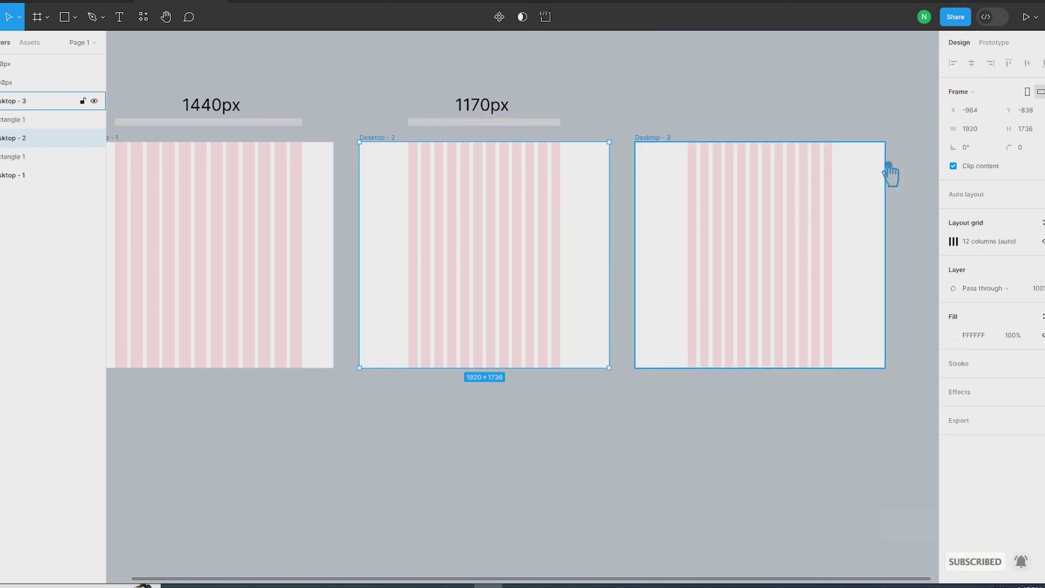
Copy the 1170px label and bar above Desktop - 3
click(953, 241)
click(620, 245)
click(503, 108)
click(525, 122)
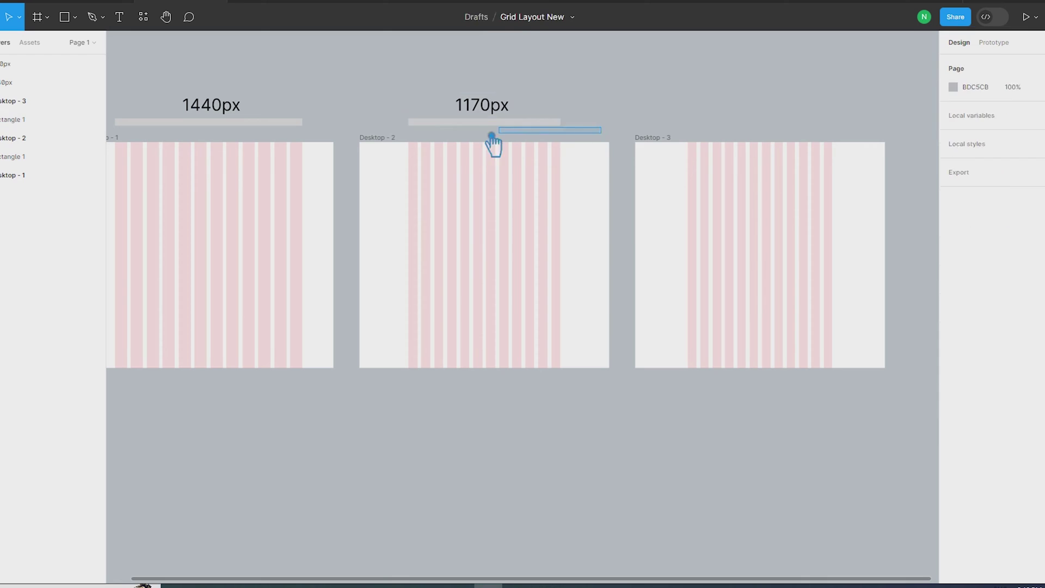
shift+click(473, 106)
drag(466, 130, 739, 131)
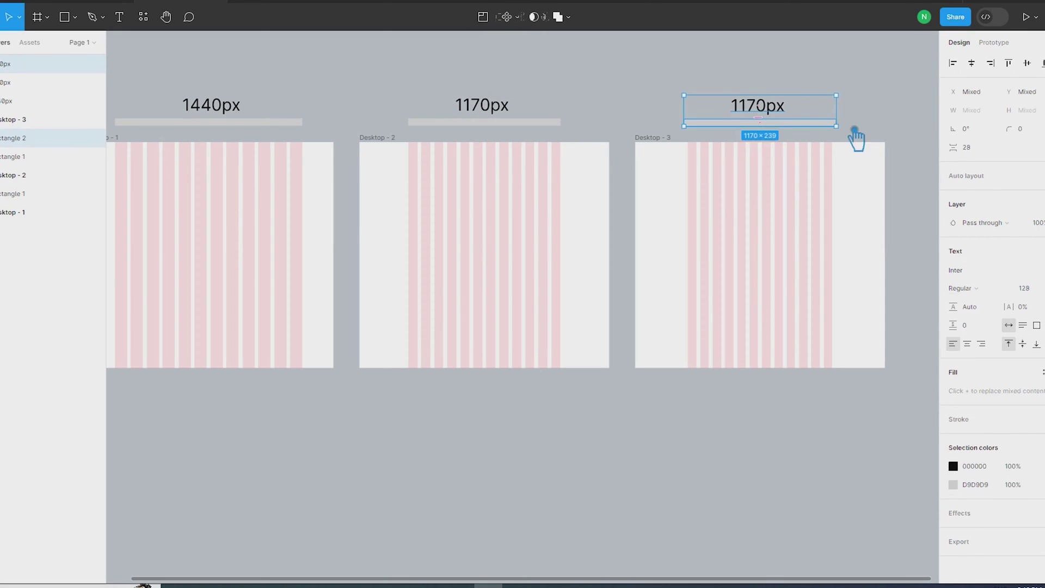
Resize the copied bar to 1110 wide, delete the leftover bar, and align it under the label
click(804, 123)
click(988, 111)
text(1110)
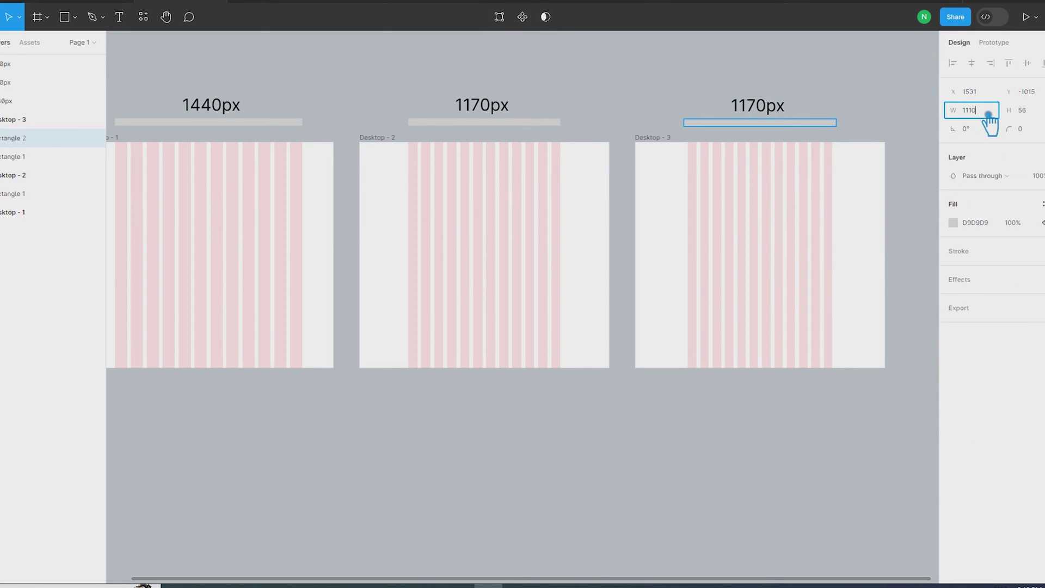
key(Return)
click(914, 128)
drag(803, 124, 798, 209)
click(851, 126)
click(796, 202)
click(787, 123)
key(Delete)
drag(793, 210, 793, 132)
click(827, 93)
Change the Desktop - 3 label text to '1110px'
double_click(762, 106)
drag(769, 106, 760, 106)
text(1)
click(848, 106)
drag(466, 401, 663, 462)
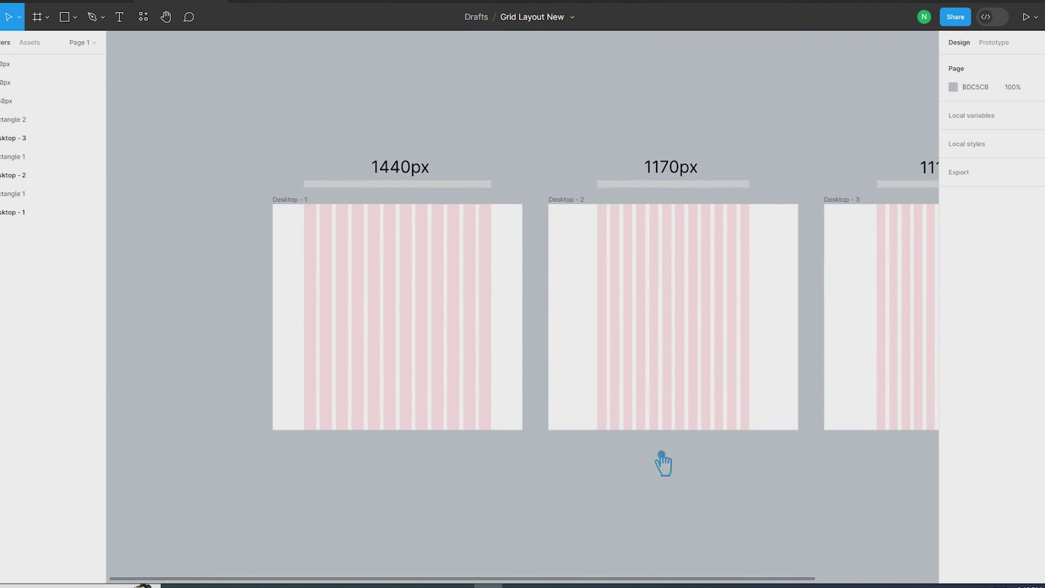
click(102, 17)
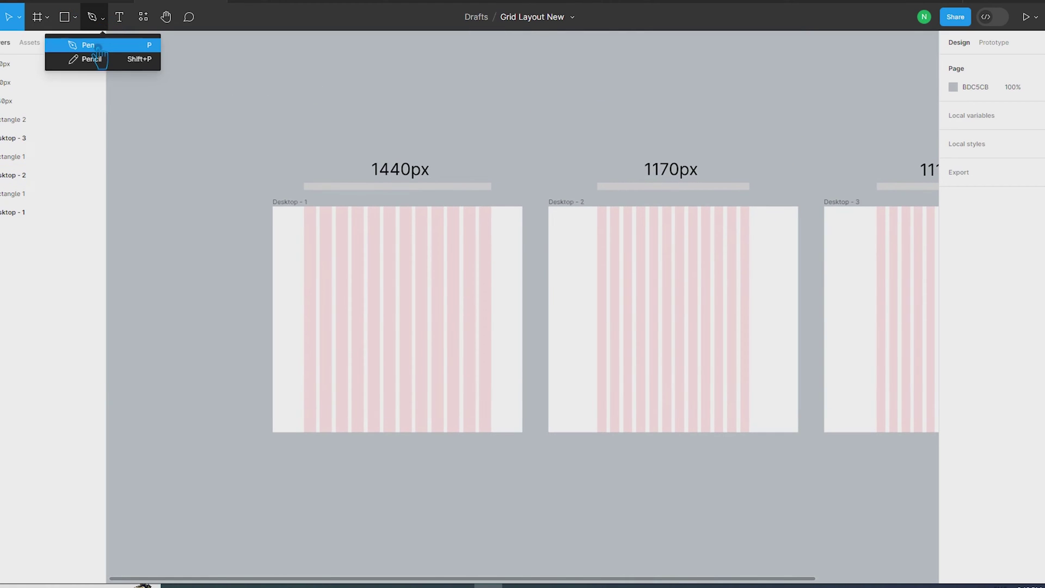
click(74, 17)
click(55, 59)
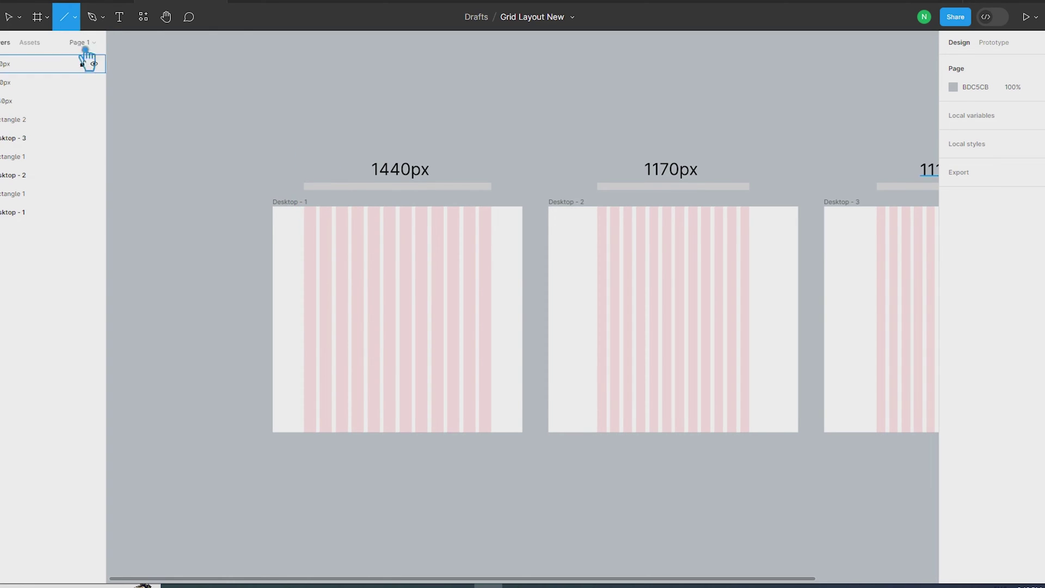
Select all three width labels and bars and move them higher above the frames
key(v)
key(shift+1)
drag(833, 231, 275, 188)
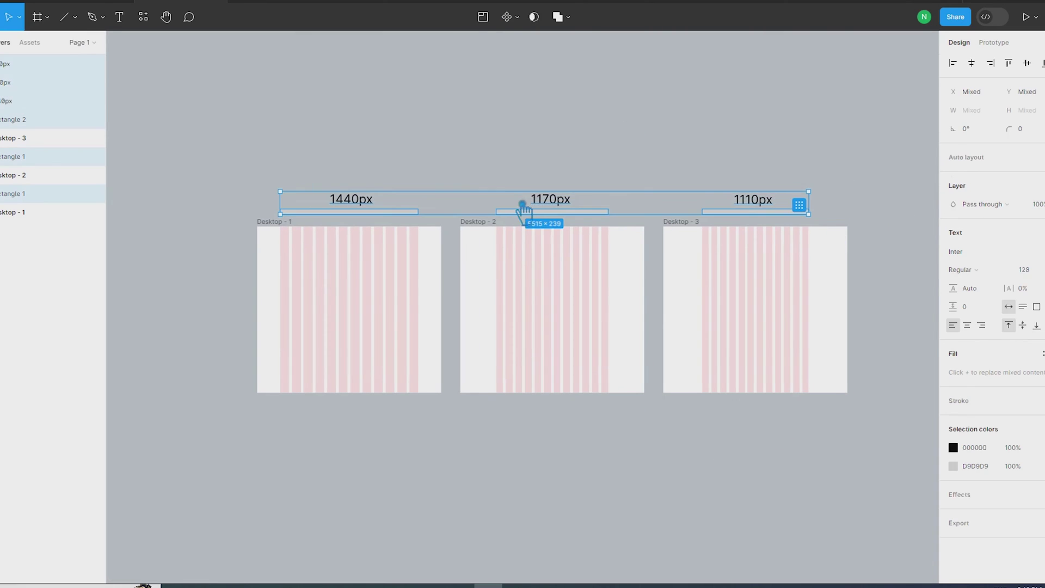
drag(523, 207, 532, 170)
click(532, 182)
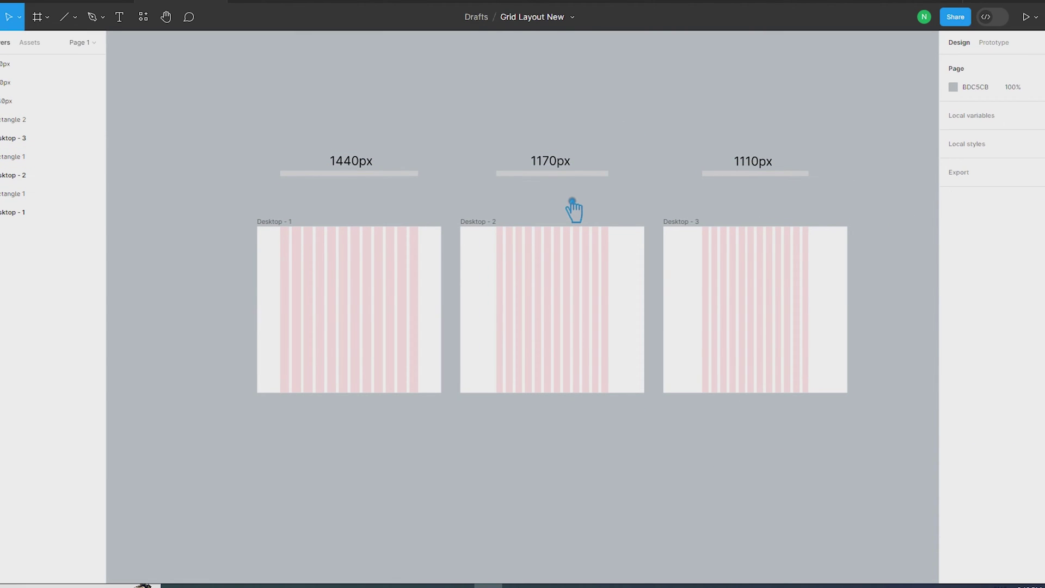
Make a 1920-wide copy of the 1440 bar and place it above Desktop - 1
click(380, 175)
key(ctrl+d)
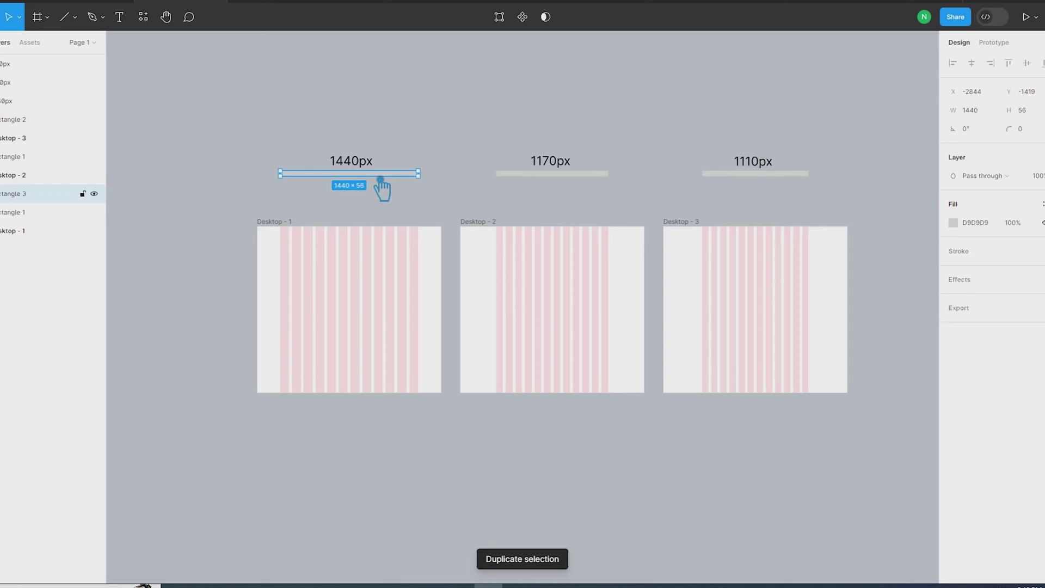
drag(381, 187, 381, 232)
click(990, 111)
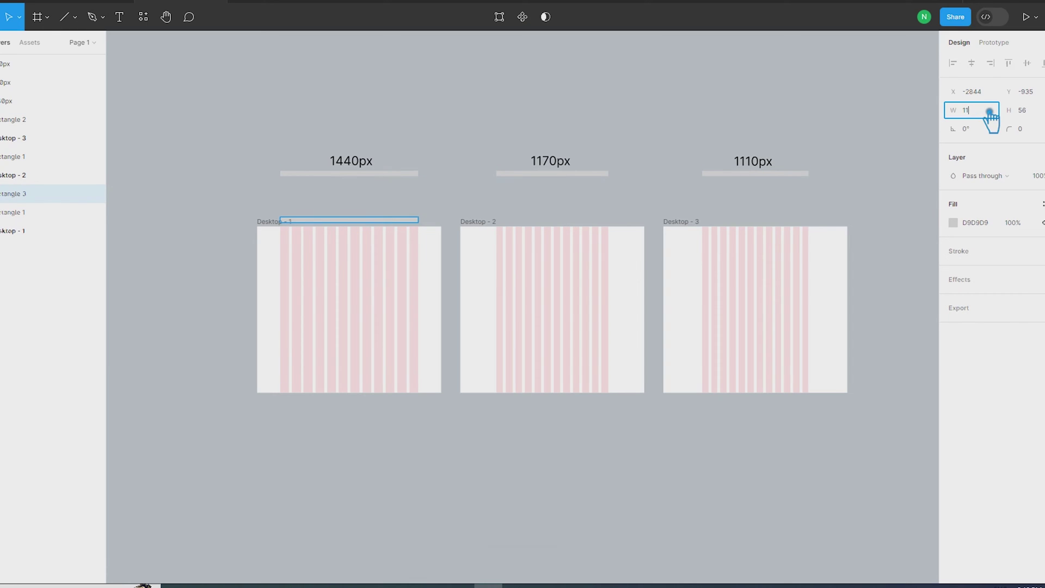
text(920)
key(Return)
shift+click(278, 233)
click(477, 197)
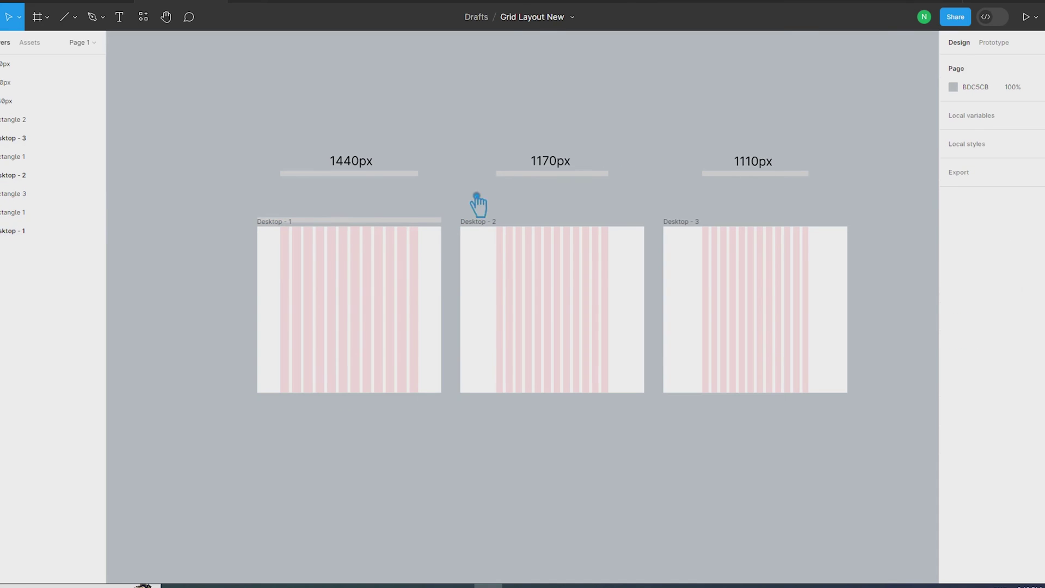
scroll(345, 212, up, 3)
scroll(345, 217, up, 1)
scroll(346, 218, down, 2)
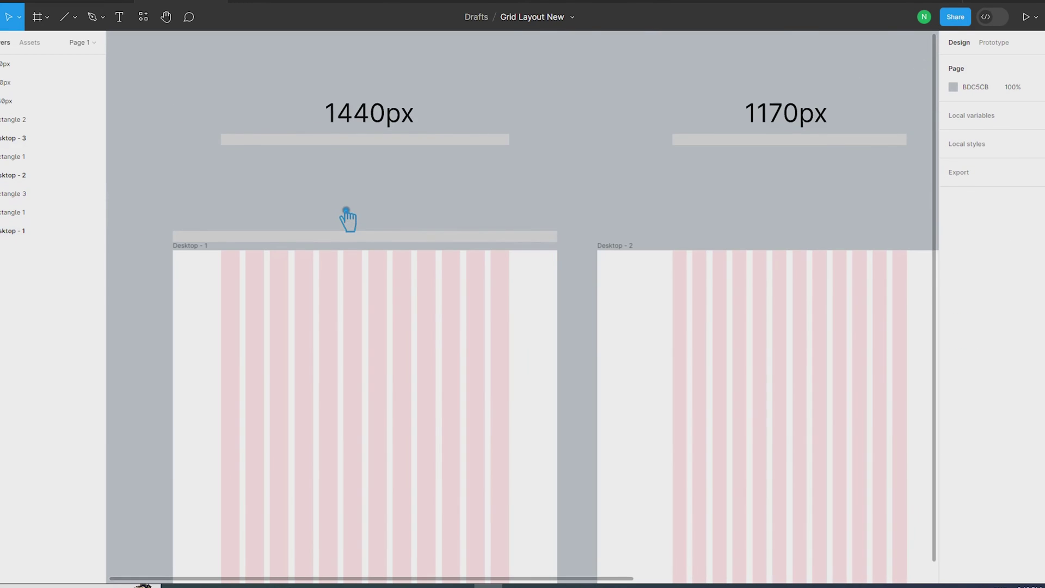
click(354, 235)
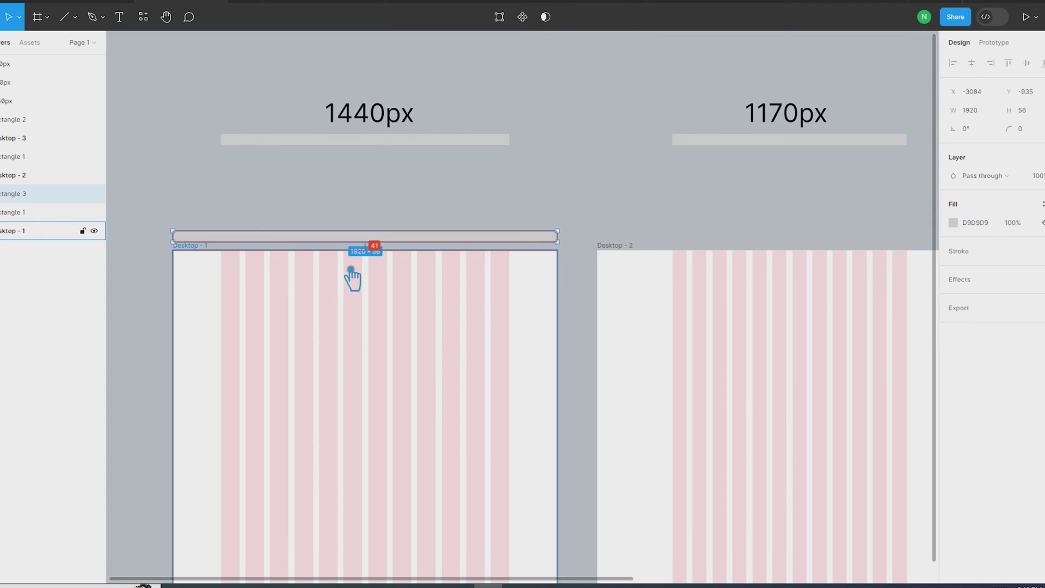
drag(351, 270, 355, 193)
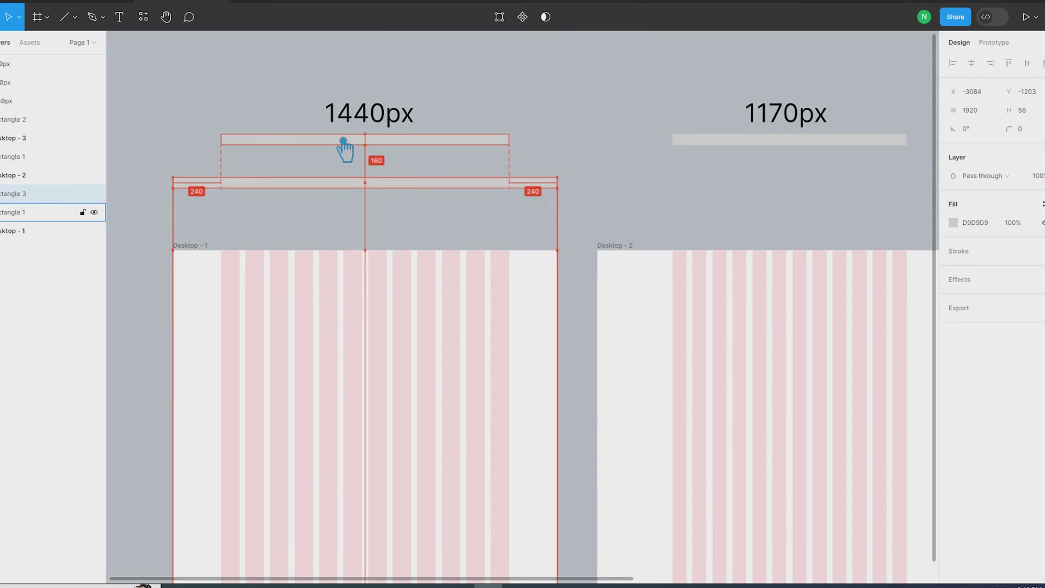
Add a 1920px label under the new bar from a copy of the 1440px label
click(387, 131)
key(ctrl+d)
mouse_move(388, 131)
mouse_down()
mouse_move(376, 231)
mouse_move(303, 225)
mouse_up()
double_click(375, 220)
text(1920)
click(490, 227)
Nudge the 1920 bar slightly down, measuring its distance to Desktop - 1
scroll(490, 227, down, 2)
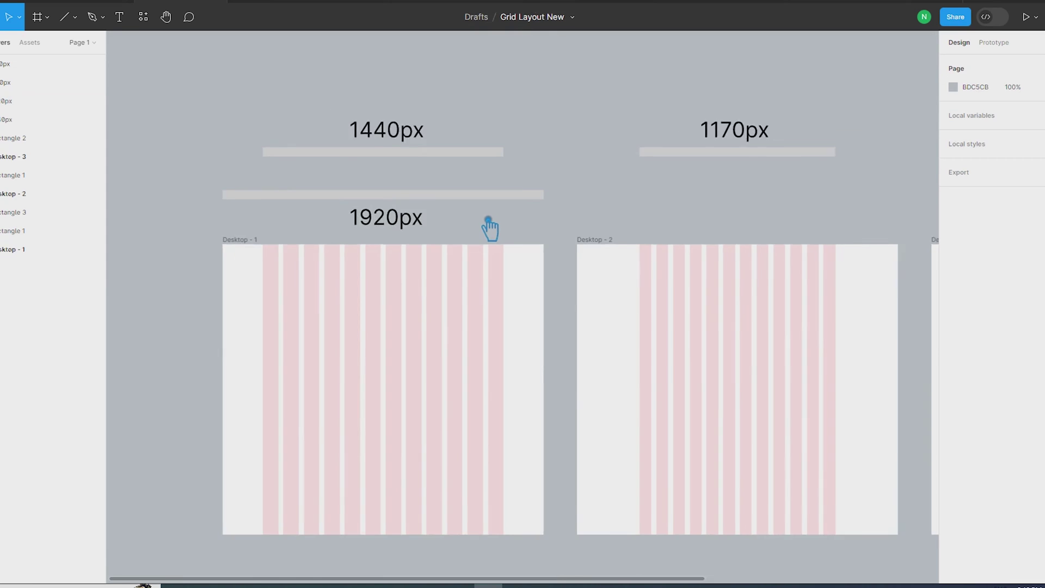
scroll(493, 227, down, 2)
scroll(515, 230, down, 2)
scroll(514, 230, right, 3)
drag(381, 174, 210, 140)
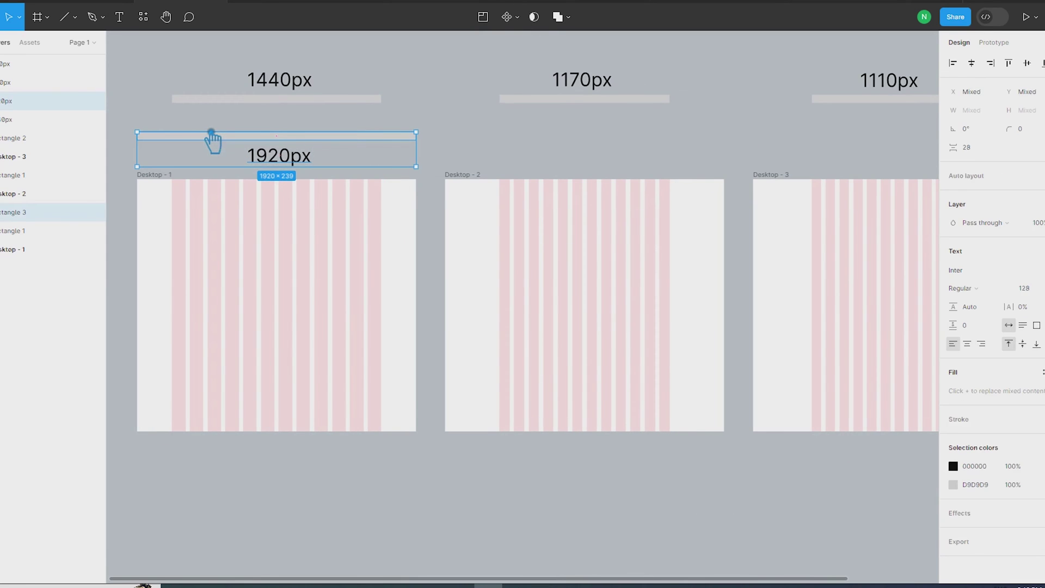
key(Escape)
click(315, 143)
key(alt)
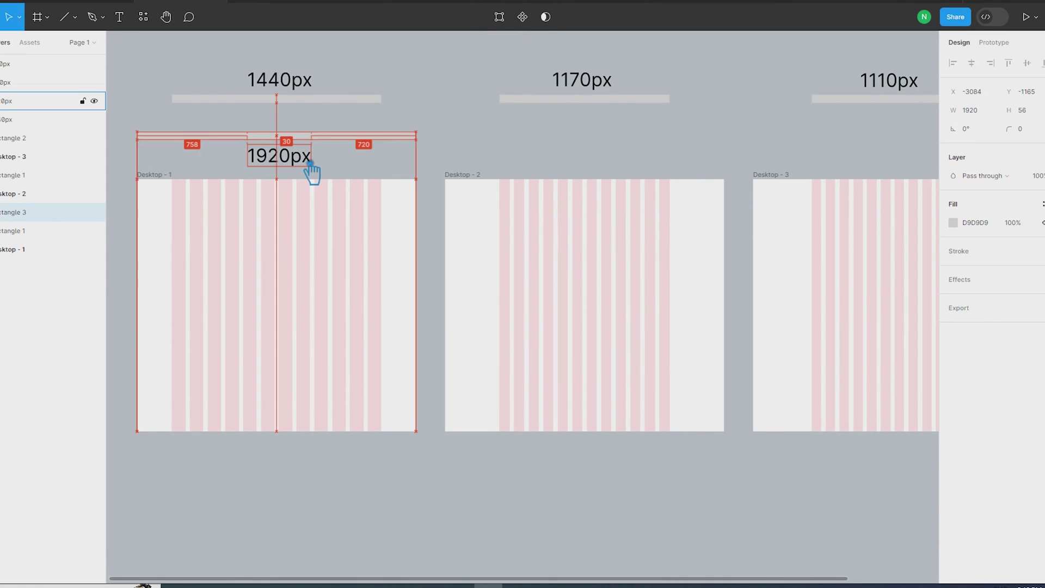
drag(310, 163, 310, 167)
key(Escape)
Top-align the 1440, 1170 and 1110 width bars in one row
click(311, 99)
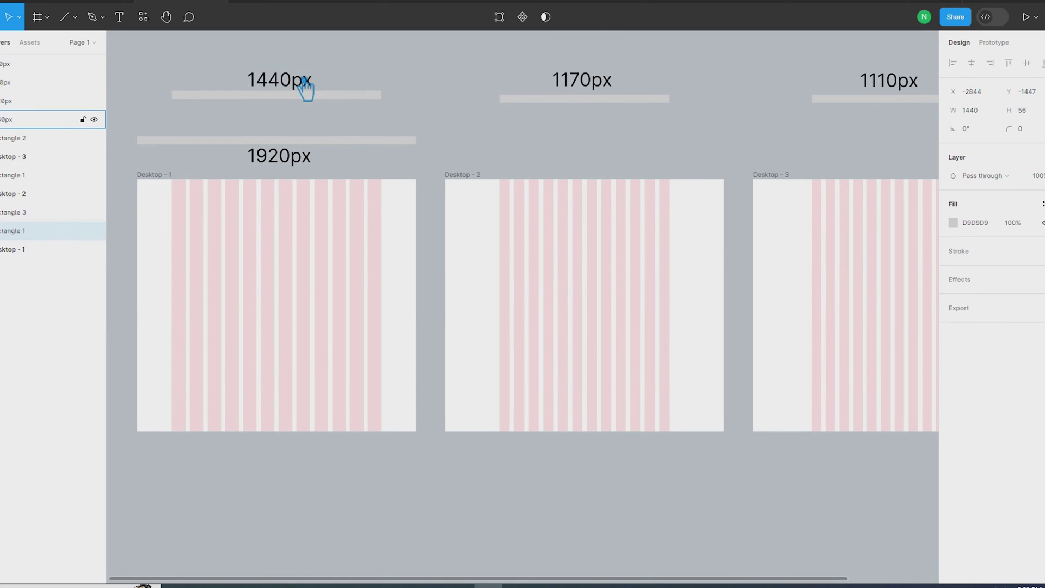
key(Escape)
click(626, 99)
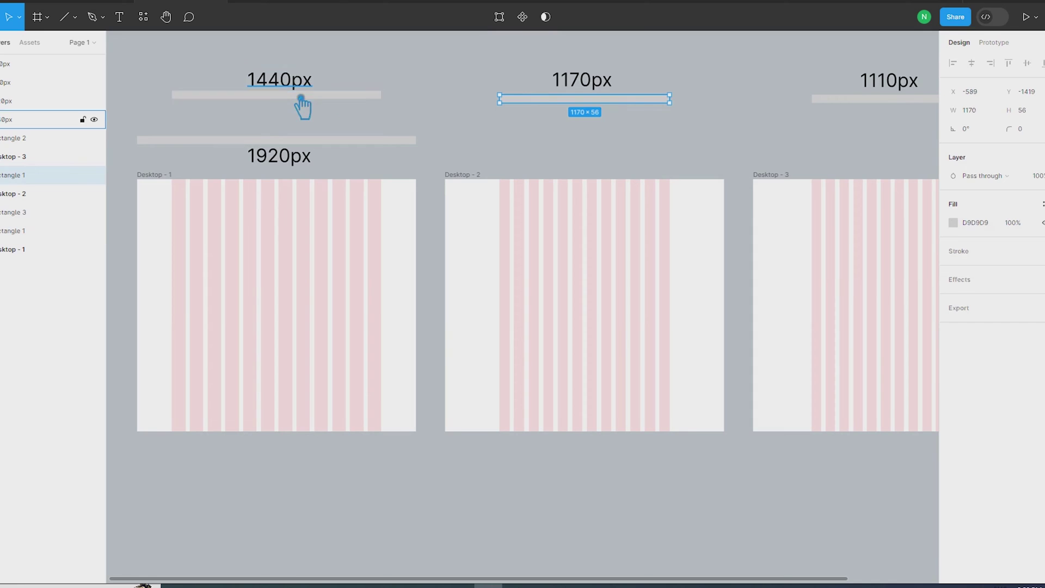
scroll(303, 105, down, 2)
shift+click(359, 97)
shift+click(747, 99)
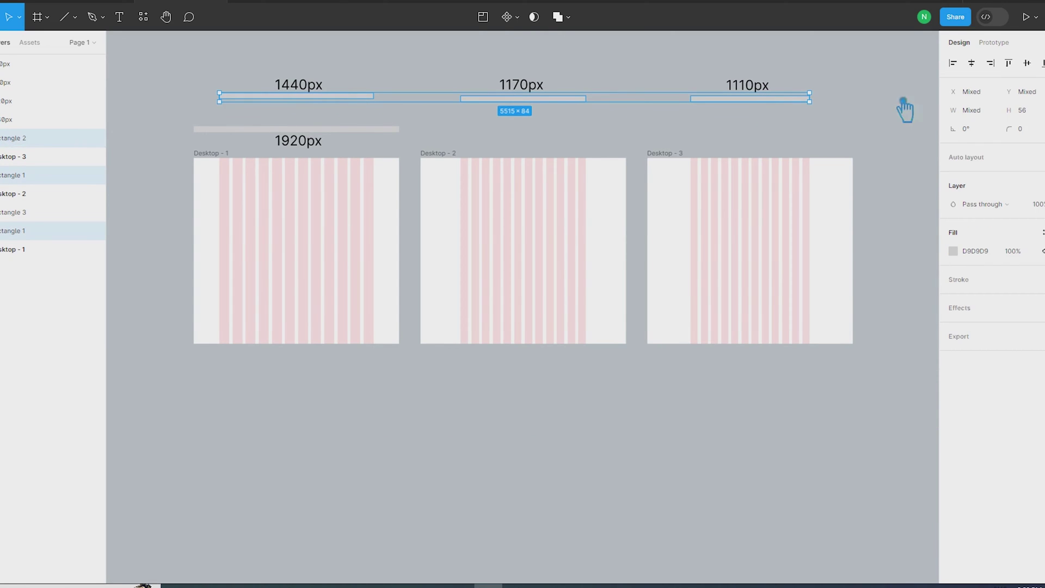
click(1008, 62)
key(Escape)
Group the 1920 bar with its label and duplicate it over Desktop - 2 and Desktop - 3
mouse_move(354, 147)
mouse_down()
mouse_move(269, 125)
mouse_move(528, 142)
mouse_up()
key(ctrl+g)
key(ctrl+d)
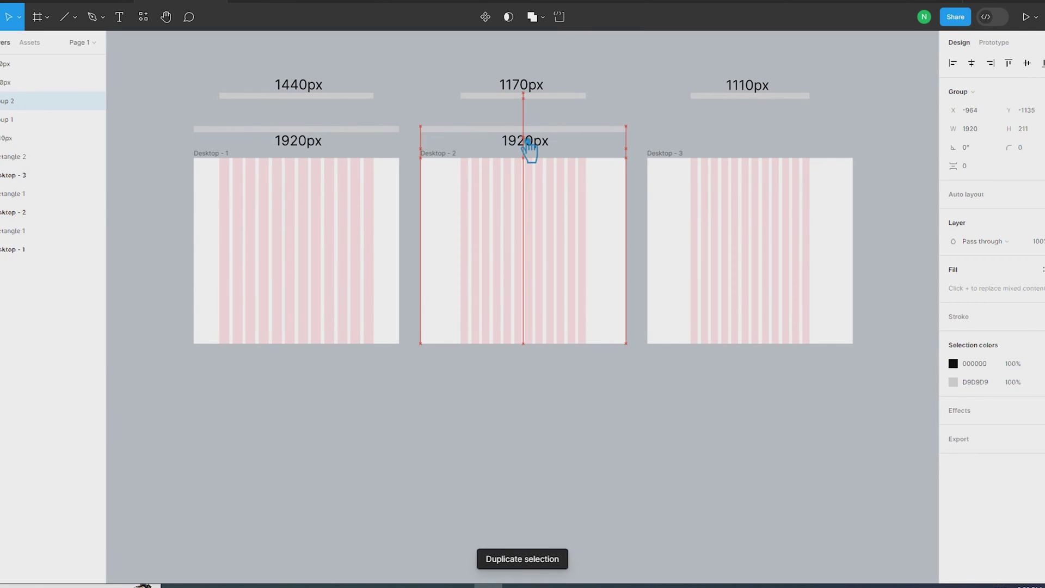
key(ctrl+d)
click(878, 117)
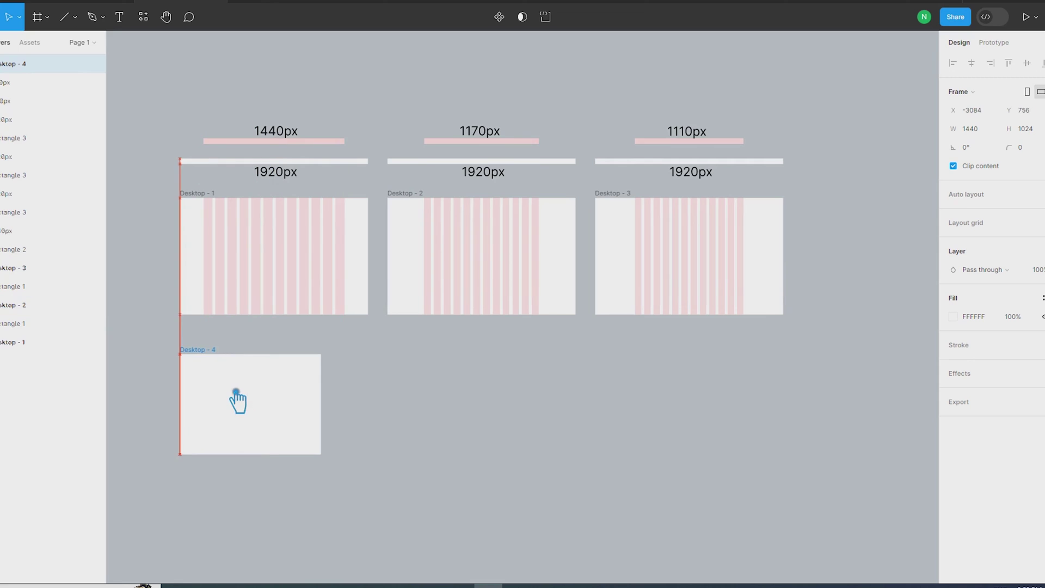
Move Desktop - 4 below Desktop - 1 and name the top frames Website Layout - 1, 2, 3
drag(370, 364, 217, 402)
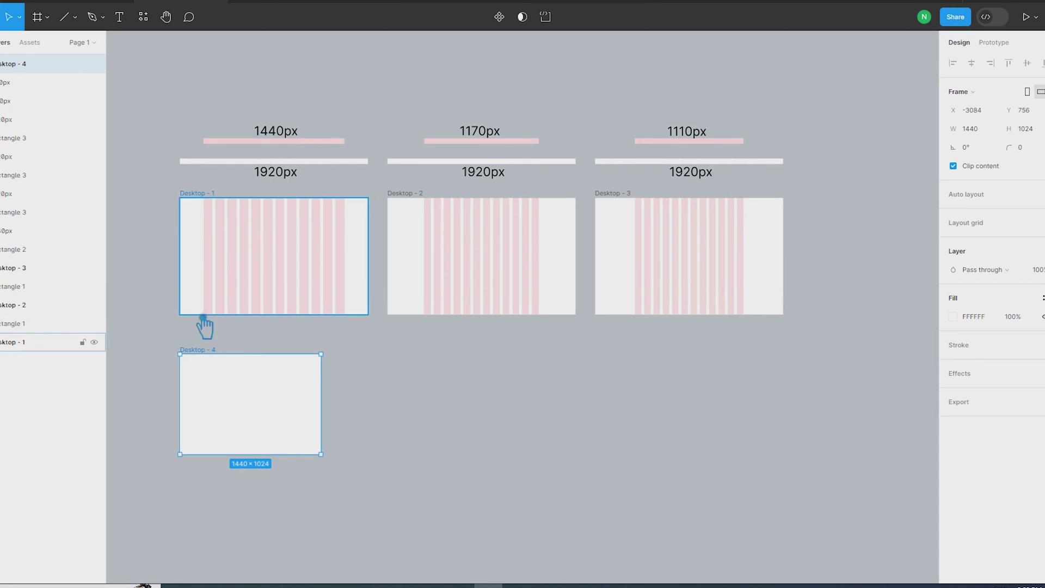
click(206, 202)
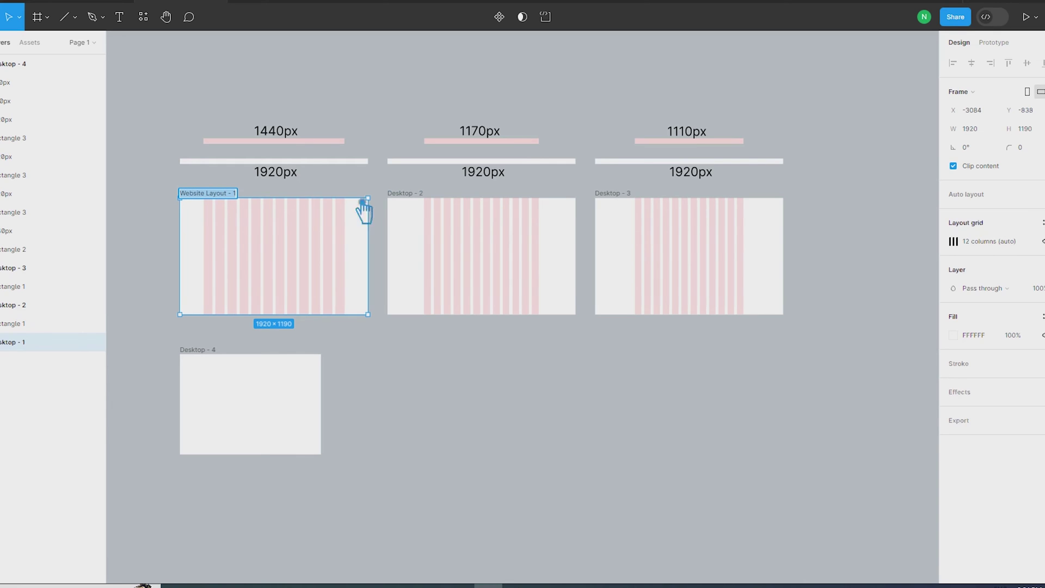
click(413, 197)
text(Website Layout - 1)
text(2)
click(648, 207)
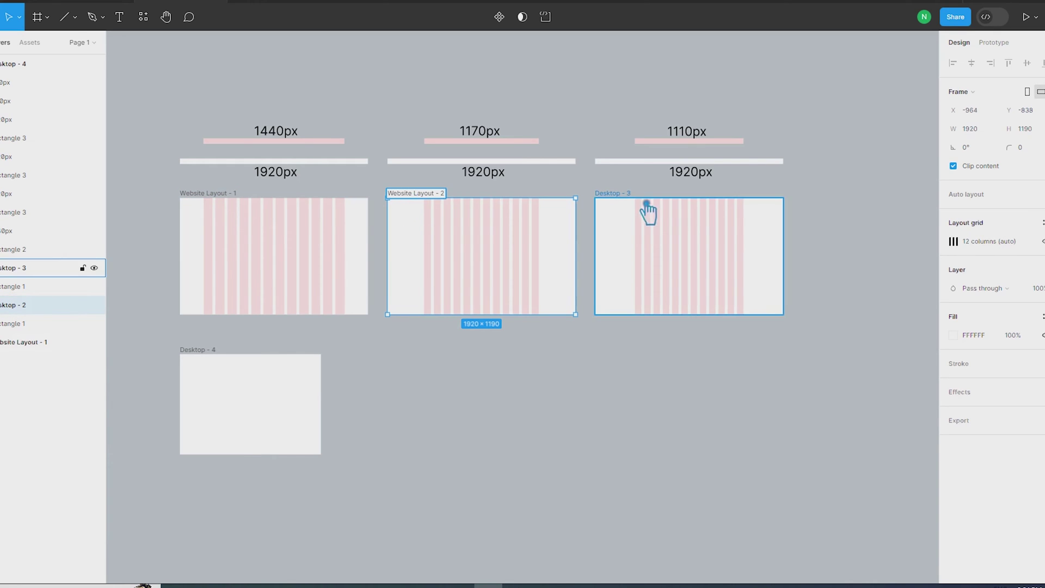
double_click(631, 195)
text(Website Layout -)
text(3)
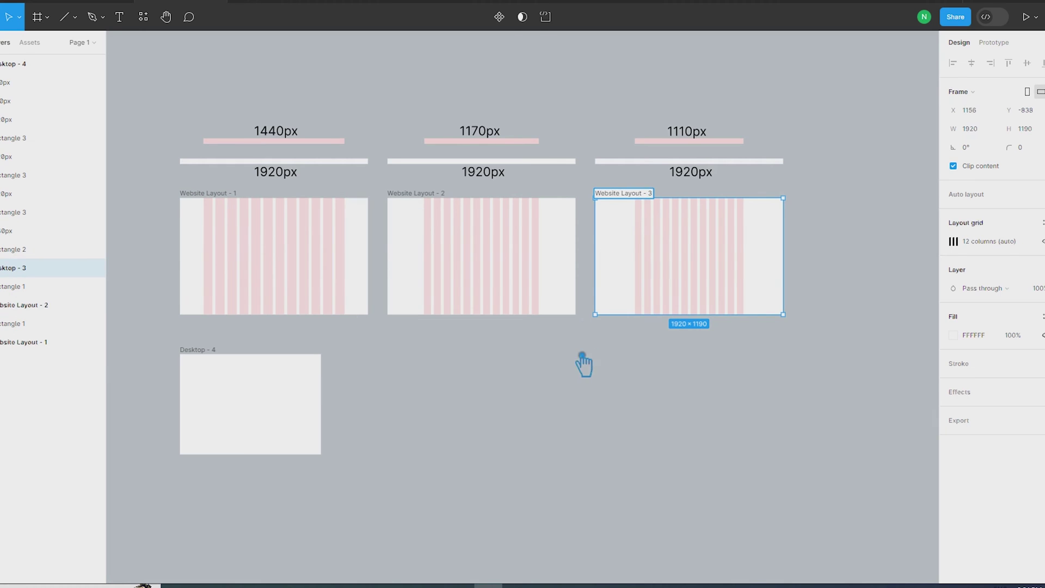
click(584, 330)
Clear Desktop - 4's old name to start renaming it
click(213, 351)
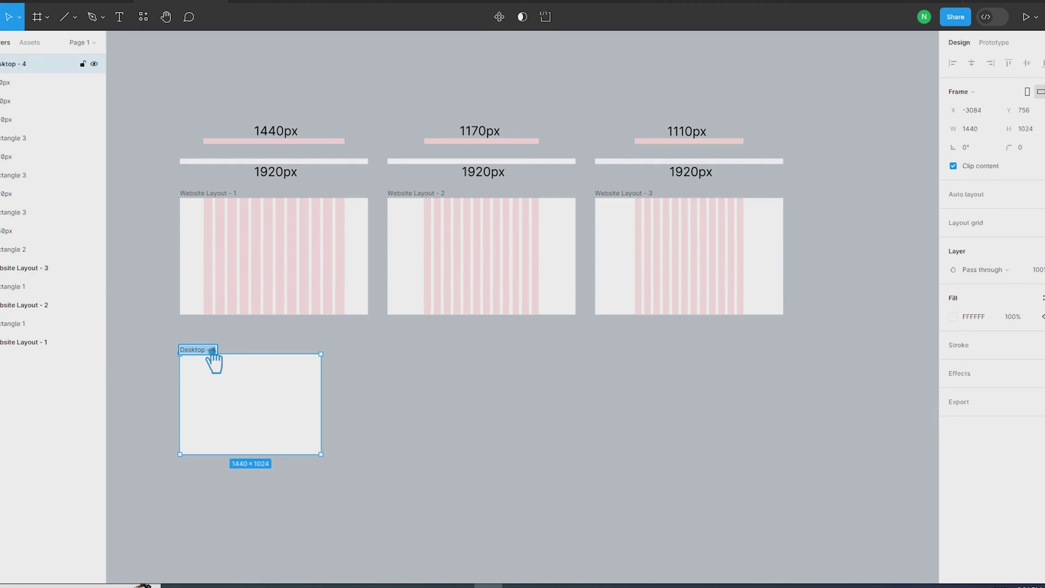
double_click(210, 351)
key(BackSpace)
text(Dashboard)
Name the frame Dashboard and add a right-aligned column layout grid
click(444, 394)
click(277, 380)
click(985, 217)
click(953, 241)
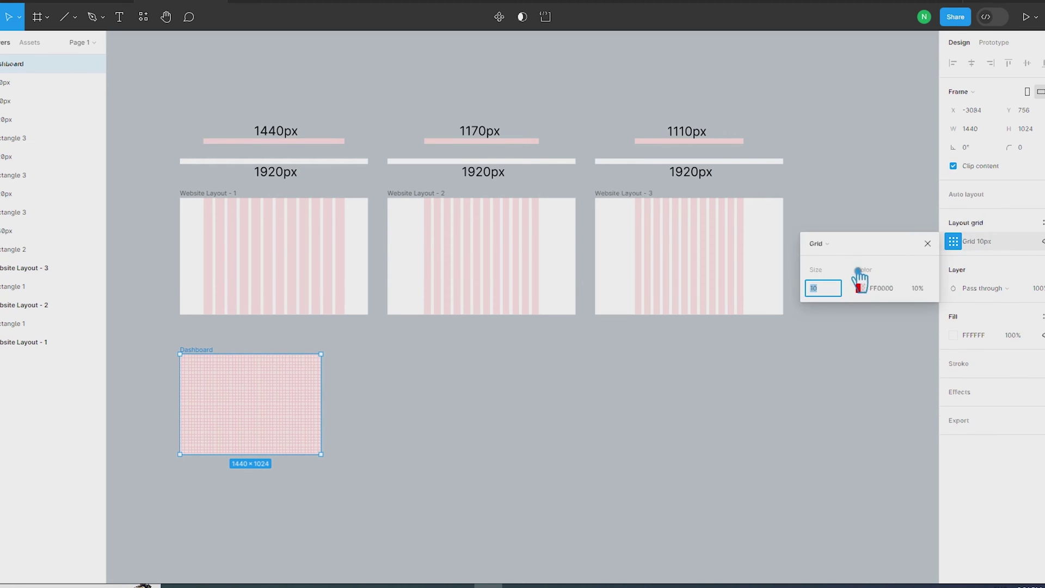
click(833, 244)
click(844, 266)
click(825, 330)
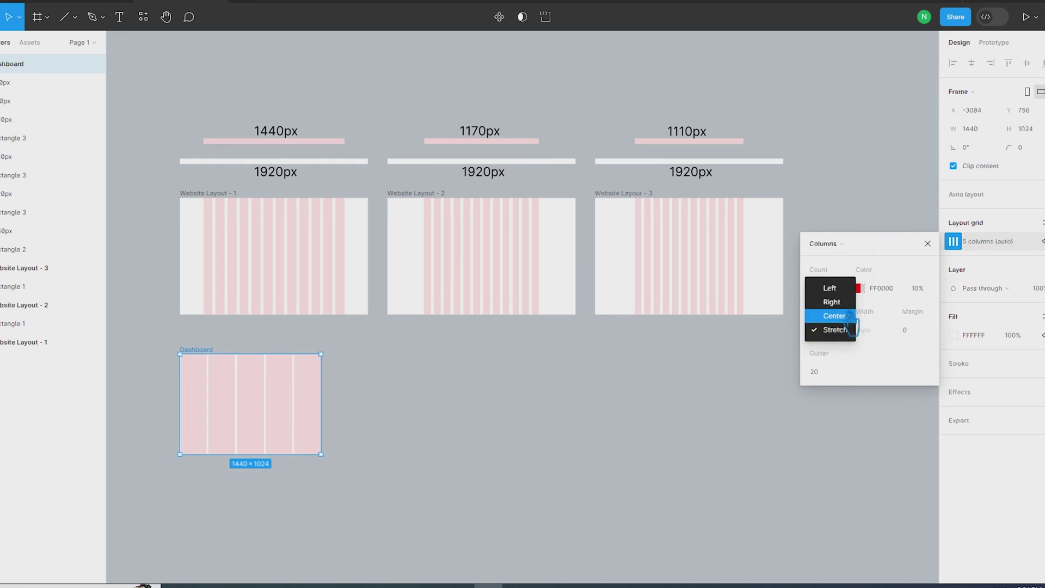
click(830, 304)
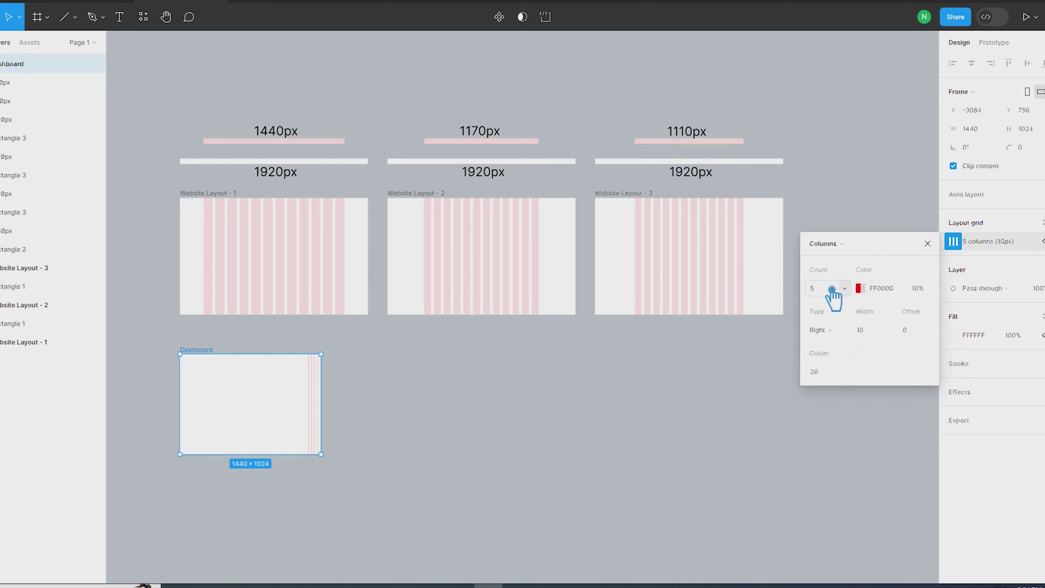
text(12)
Set the Dashboard grid to 12 columns, 70px wide, 25px offset and 25px gutter
key(Return)
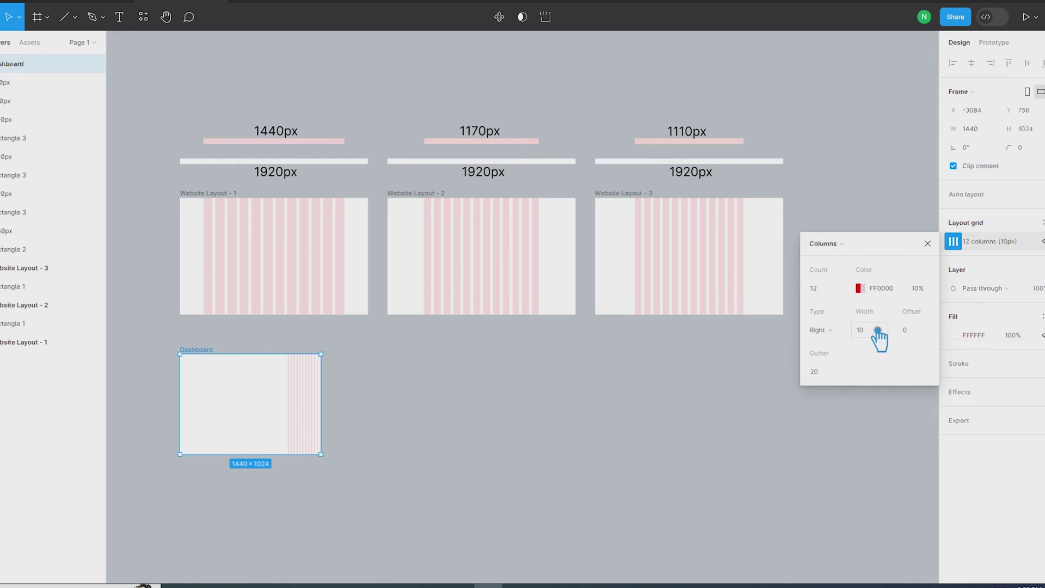
text(70)
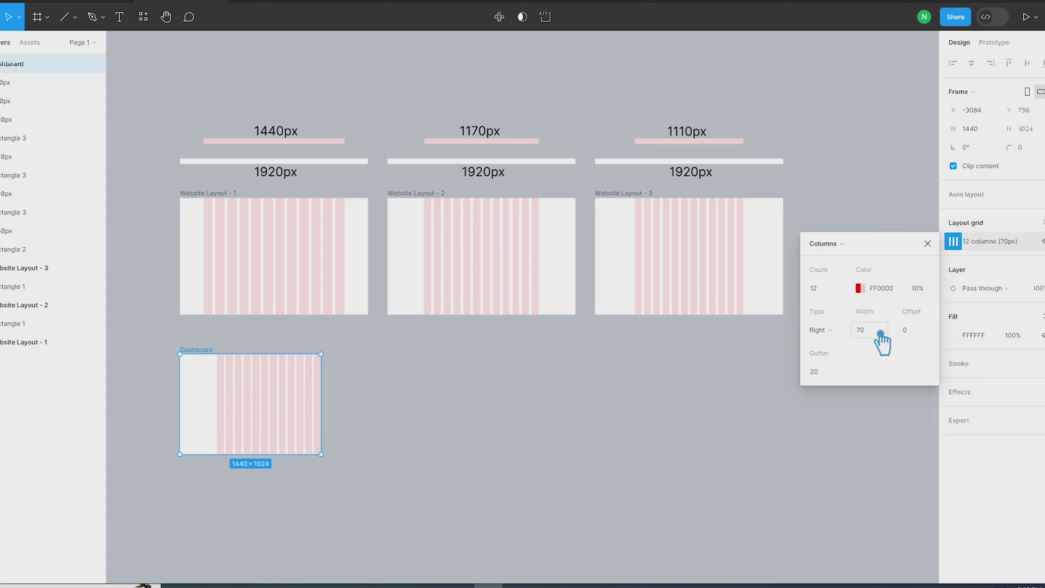
click(919, 336)
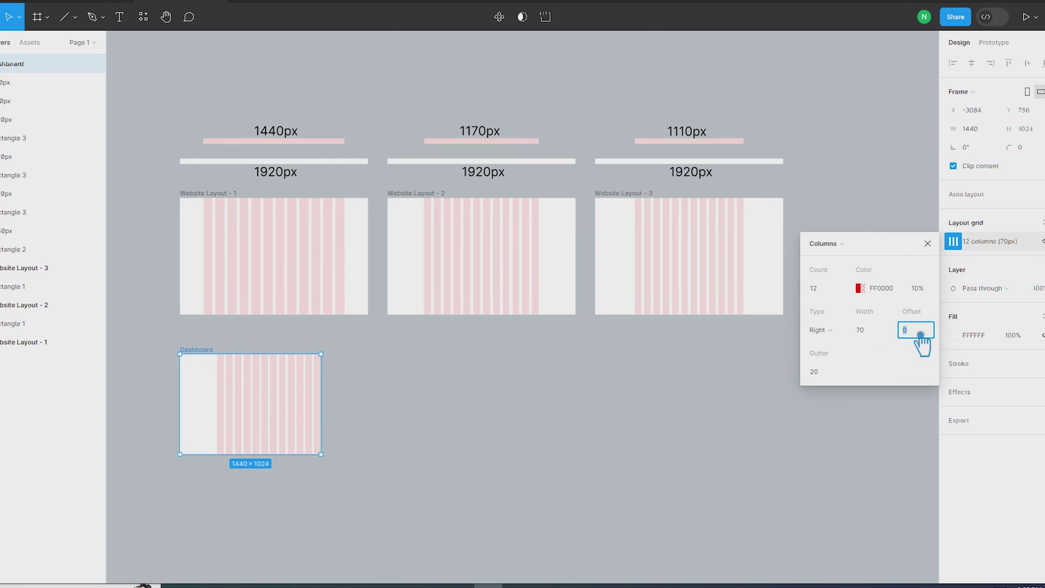
text(25)
click(832, 372)
text(25)
key(Return)
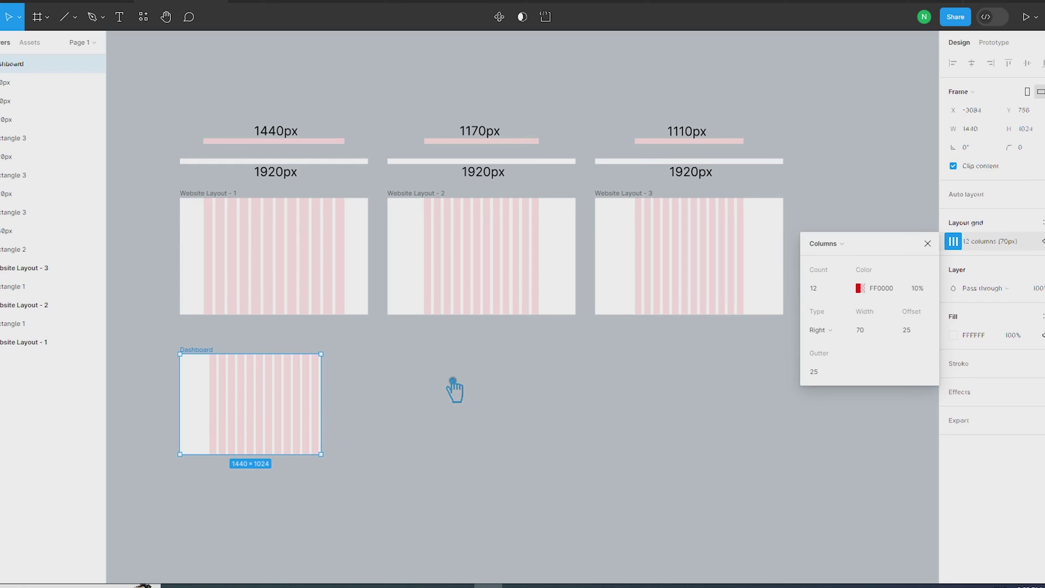
Create a 768×1024 iPad mini 5 frame from the Archive device presets
click(597, 402)
click(217, 373)
click(219, 335)
click(38, 17)
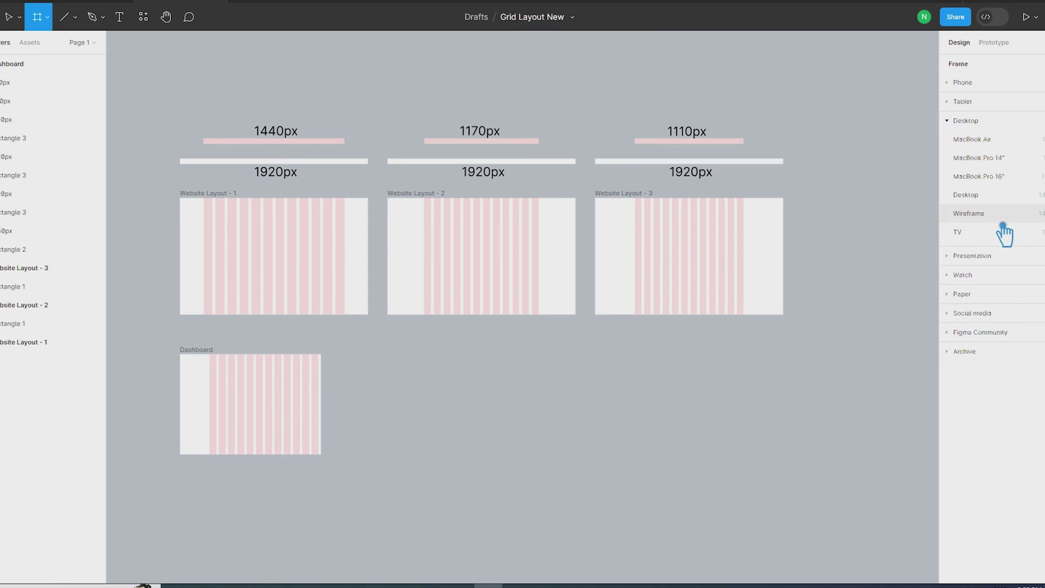
click(965, 120)
click(962, 101)
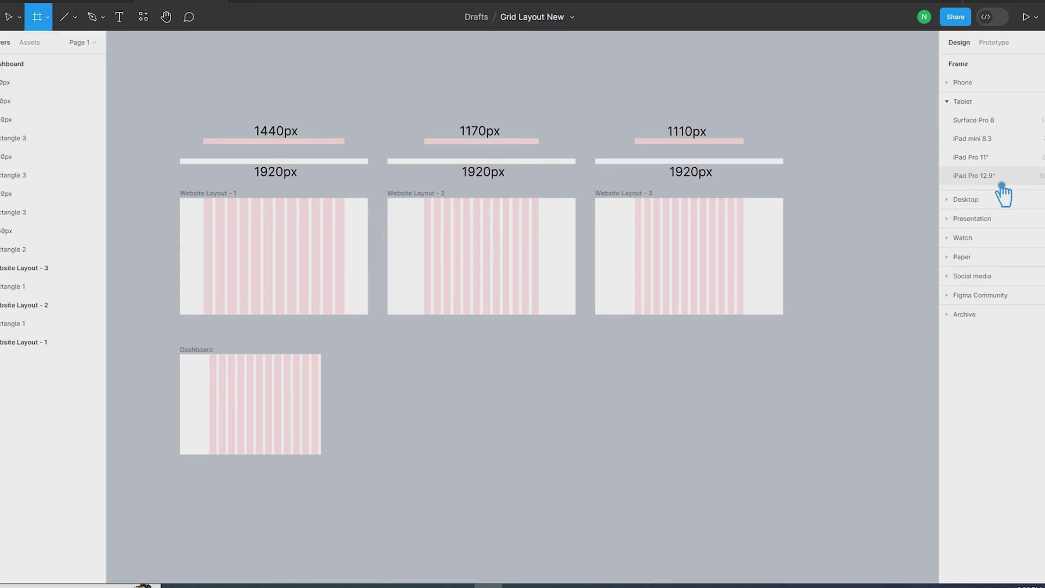
click(964, 315)
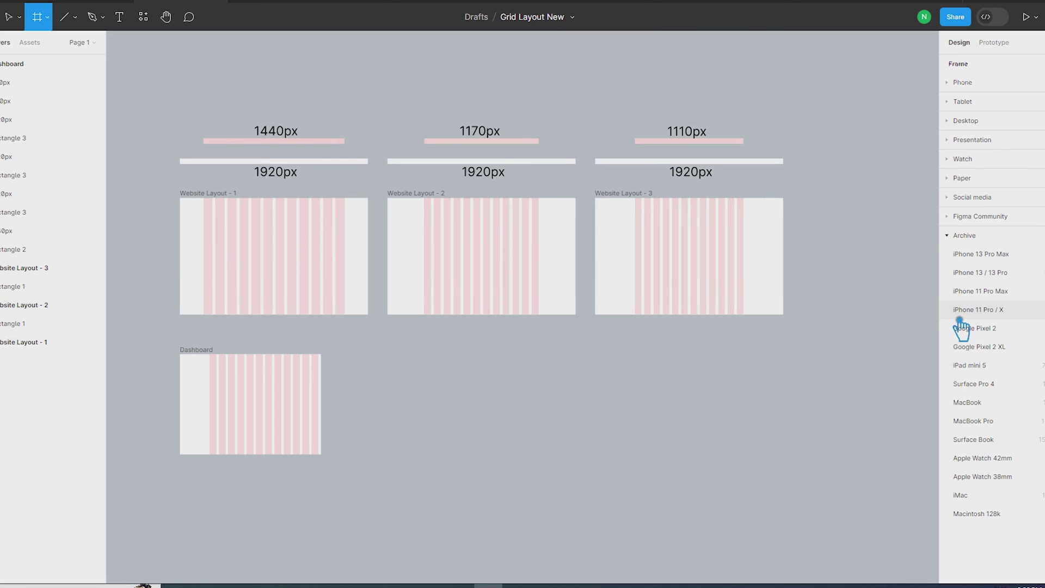
click(1018, 369)
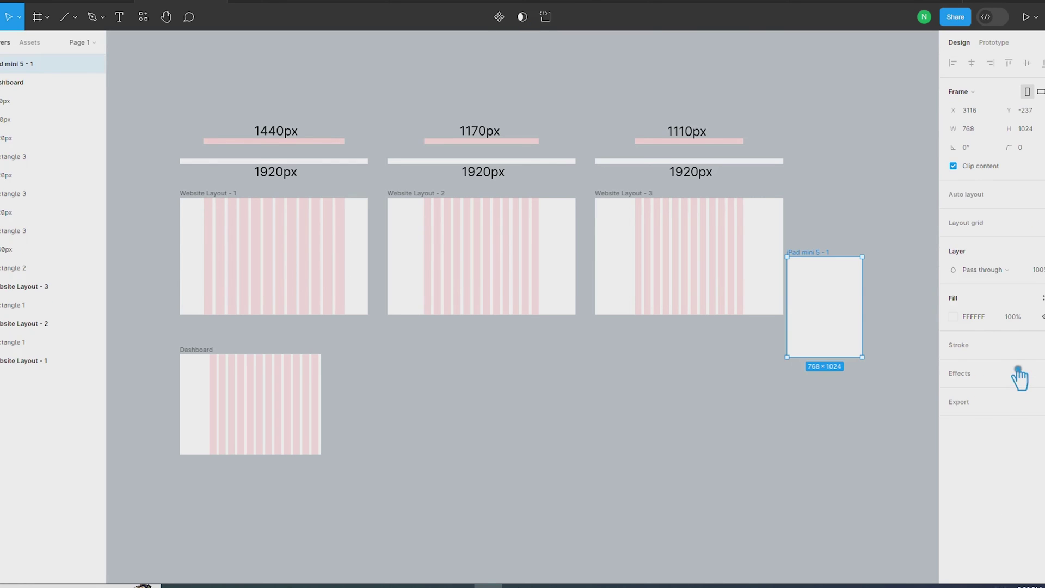
Place the iPad frame 200px right of Dashboard and rename it Tablet
drag(856, 296, 412, 389)
shift+click(320, 397)
click(1000, 188)
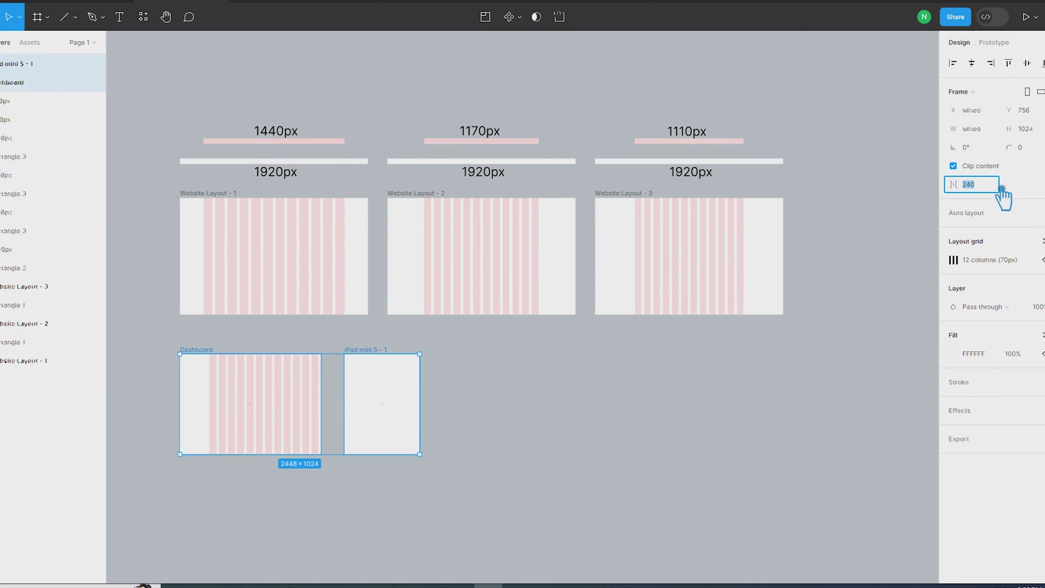
key(Return)
click(349, 373)
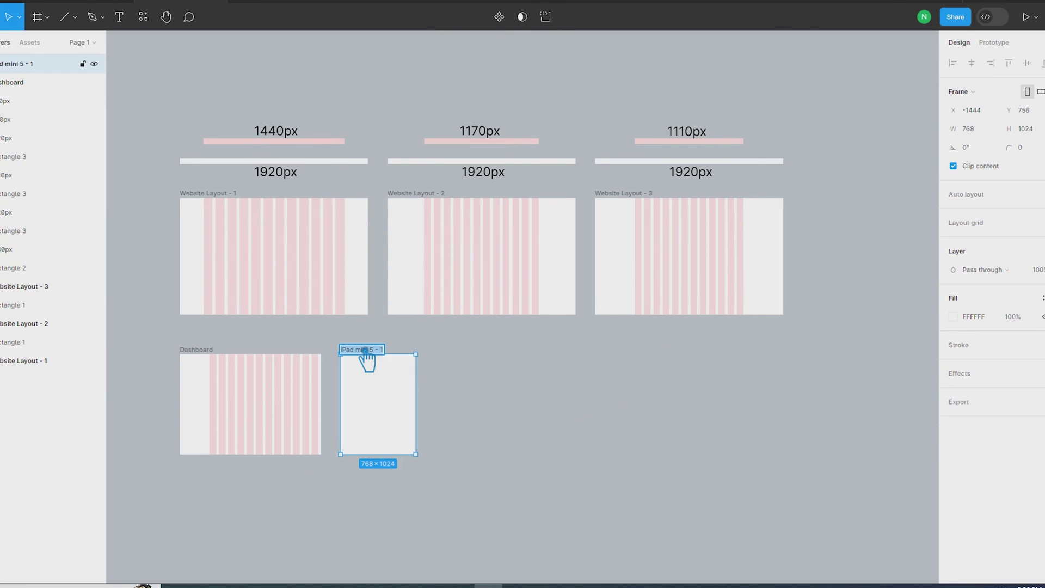
text(Tablet)
click(477, 380)
click(372, 395)
Give Tablet a 6-column layout grid with 40px margins and 30px gutters
click(1021, 223)
click(953, 241)
click(819, 243)
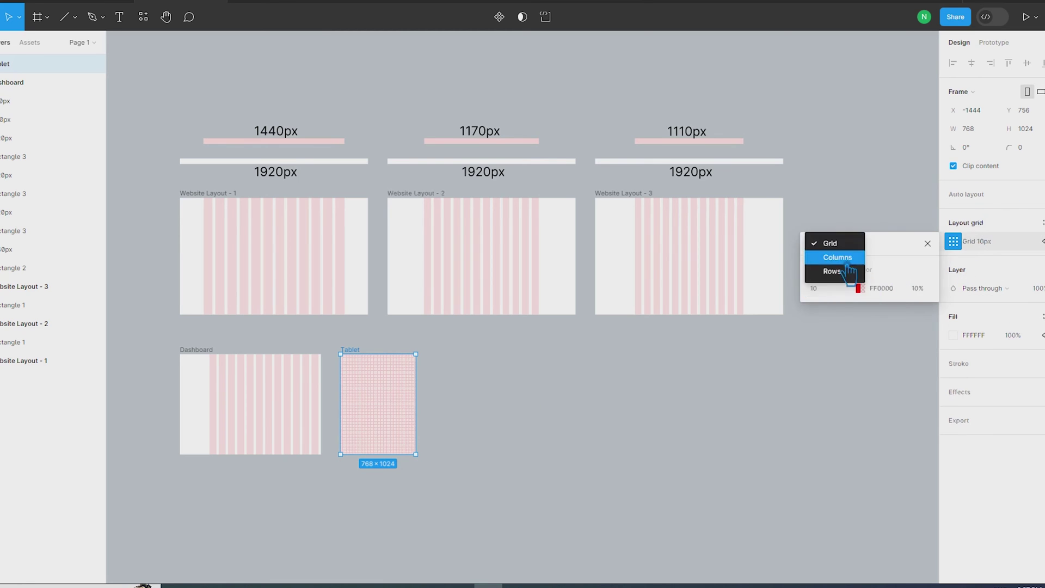
click(919, 332)
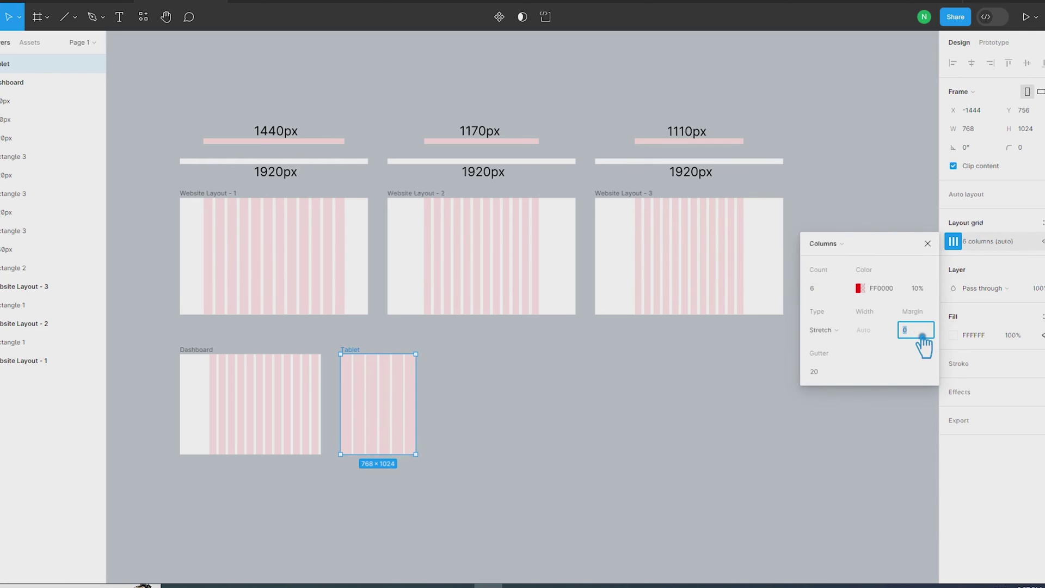
text(40)
click(831, 375)
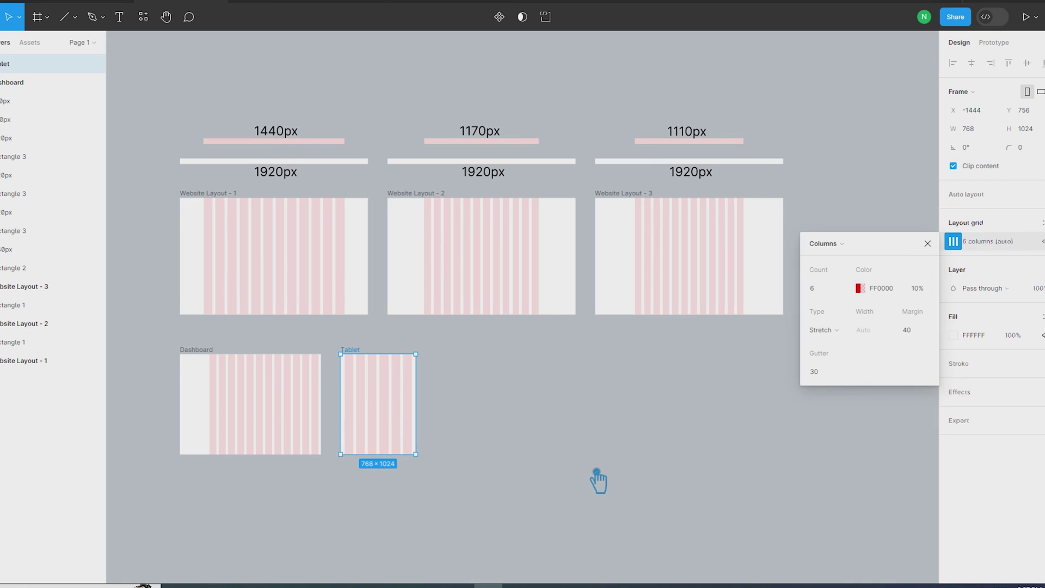
click(546, 436)
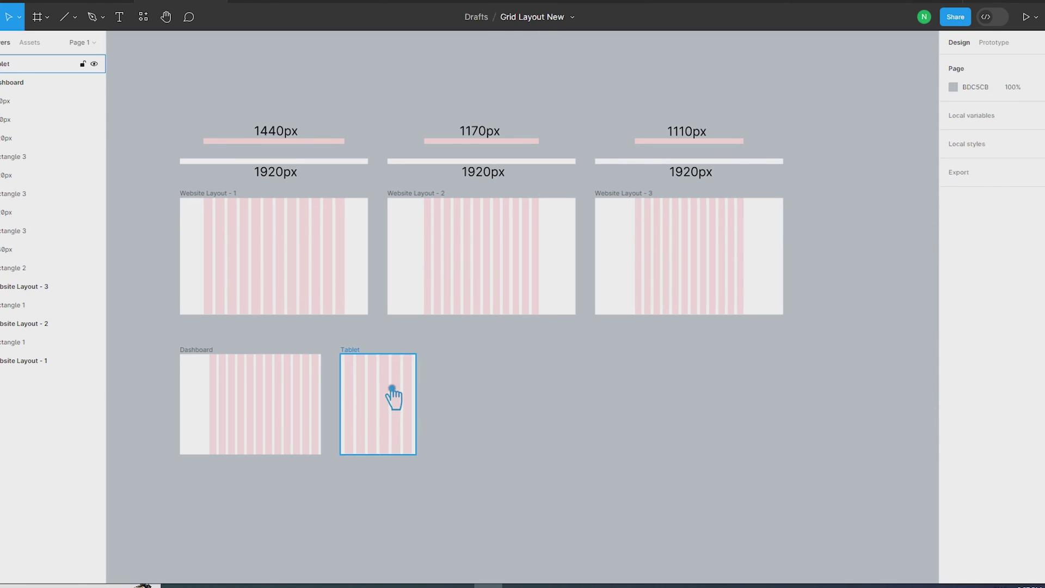
Create a 375×812 iPhone 11 Pro / X frame from Archive presets beside Tablet
click(49, 24)
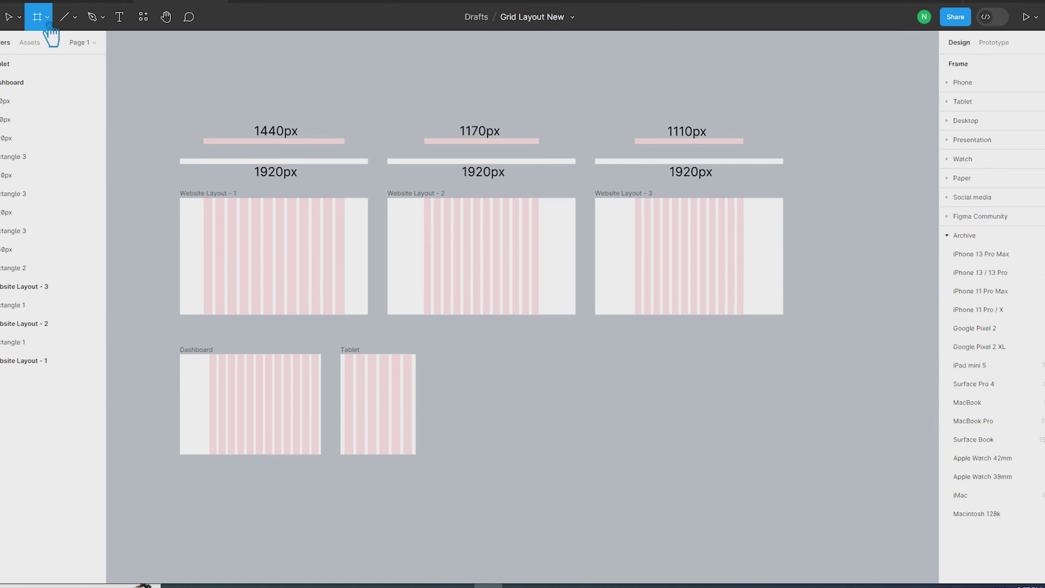
click(958, 235)
click(956, 85)
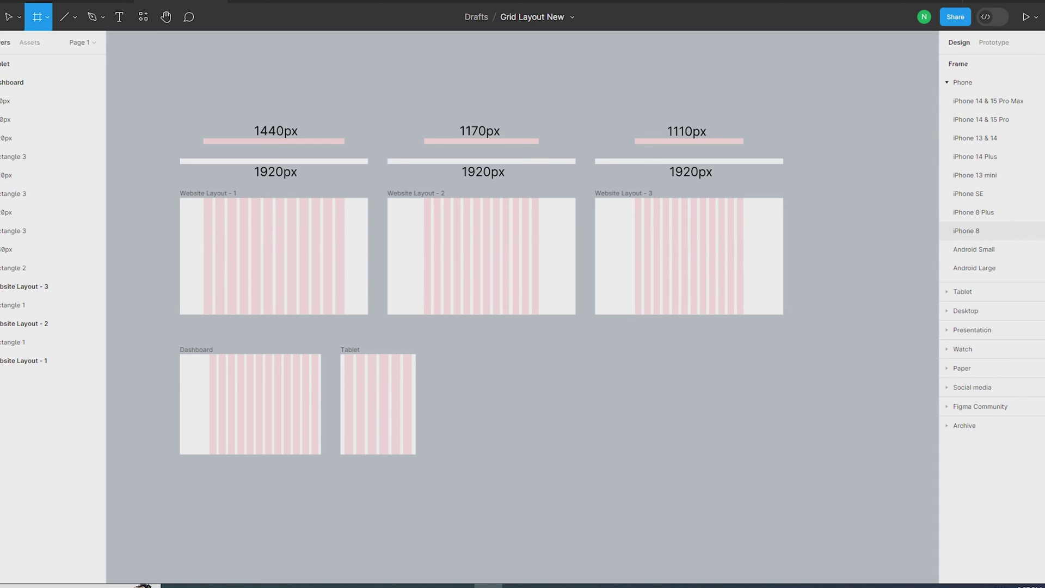
click(959, 425)
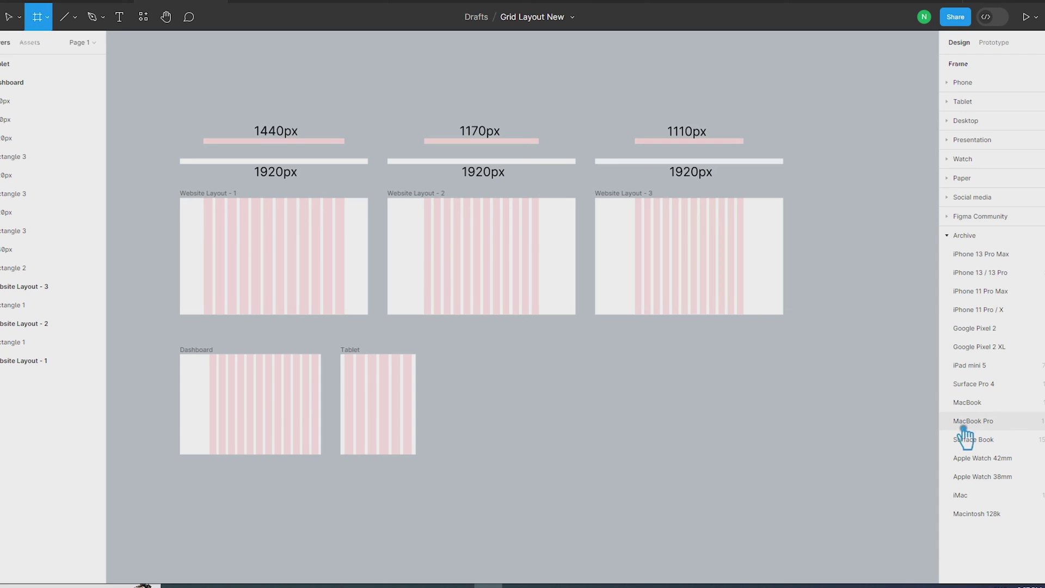
click(1005, 316)
drag(812, 338, 462, 419)
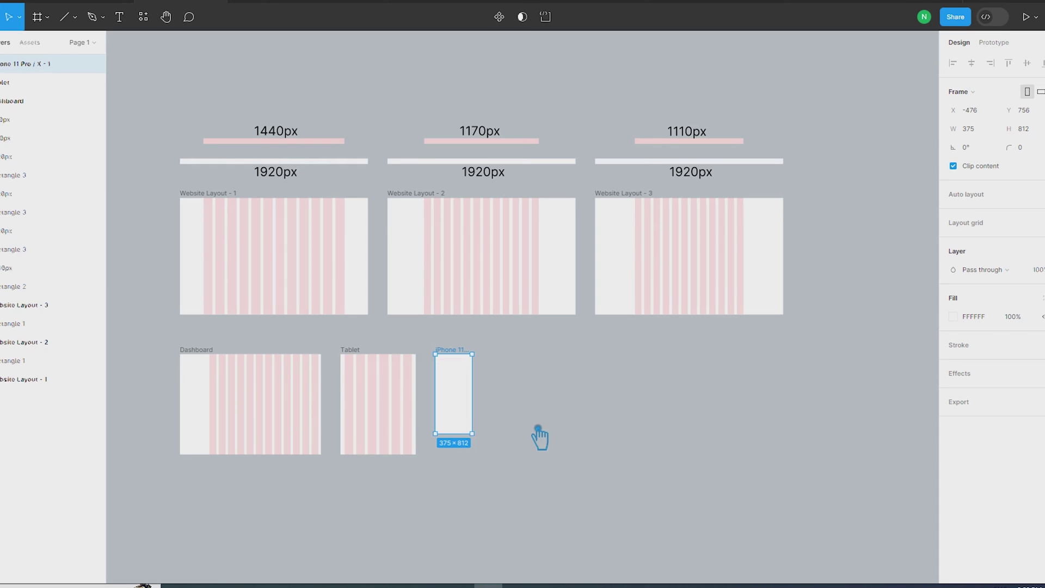
Give the phone frame a 6-column layout grid with 16px margins and 12px gutters
click(967, 223)
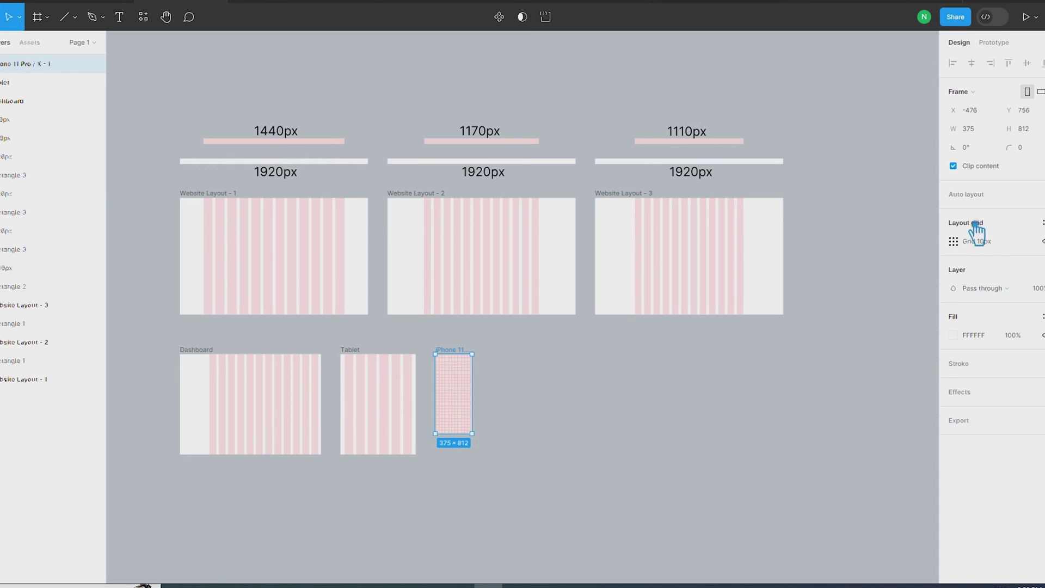
click(964, 242)
click(818, 244)
click(837, 257)
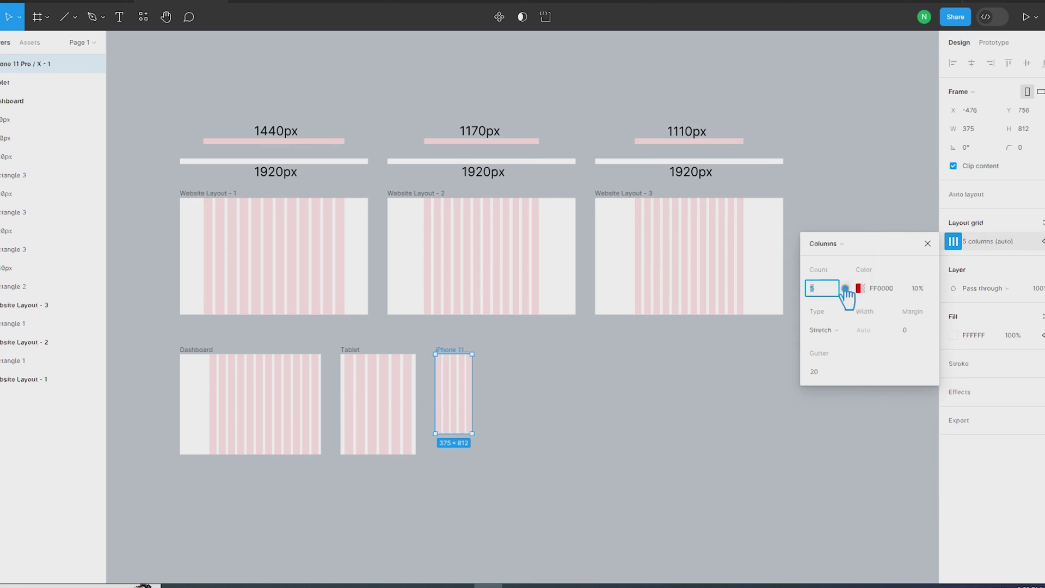
click(925, 337)
text(6)
click(827, 372)
text(12)
key(Return)
click(550, 408)
click(454, 360)
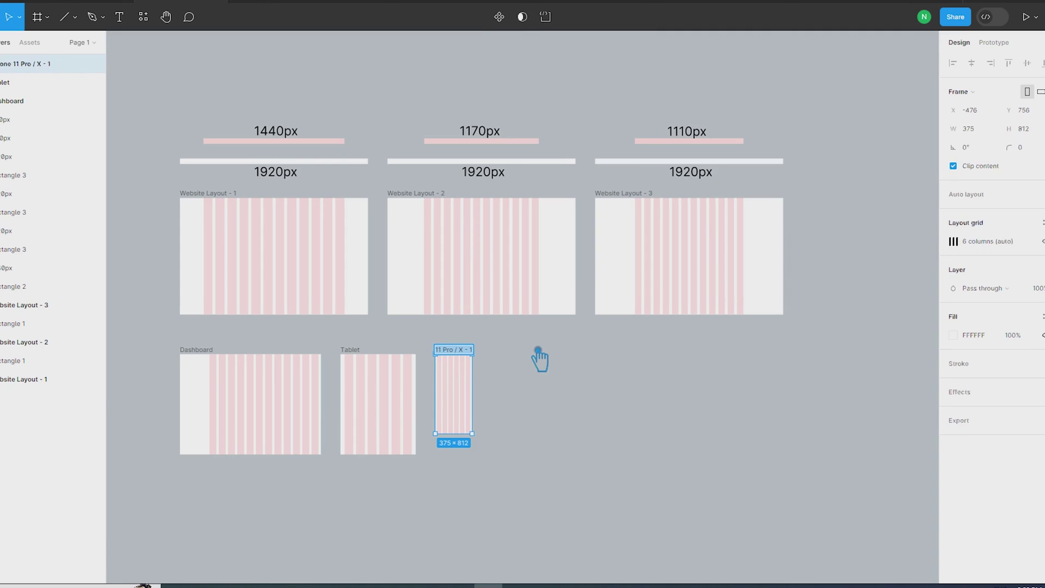
click(538, 351)
click(468, 351)
Move the Dashboard, Tablet and Mobile frames up closer to the top row
click(564, 391)
click(311, 376)
shift+click(345, 357)
shift+click(463, 359)
drag(378, 380, 347, 308)
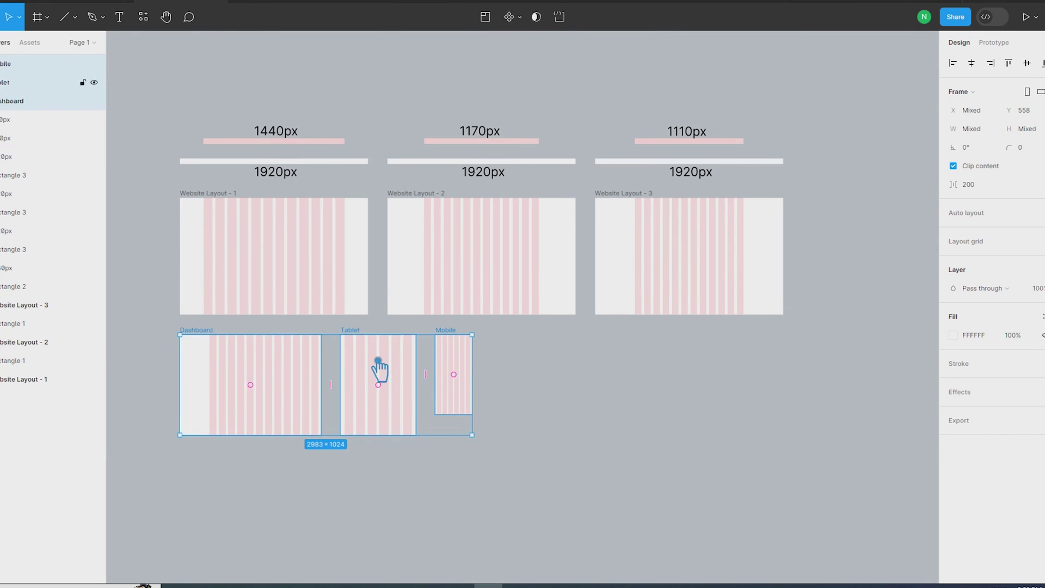
drag(347, 308, 346, 309)
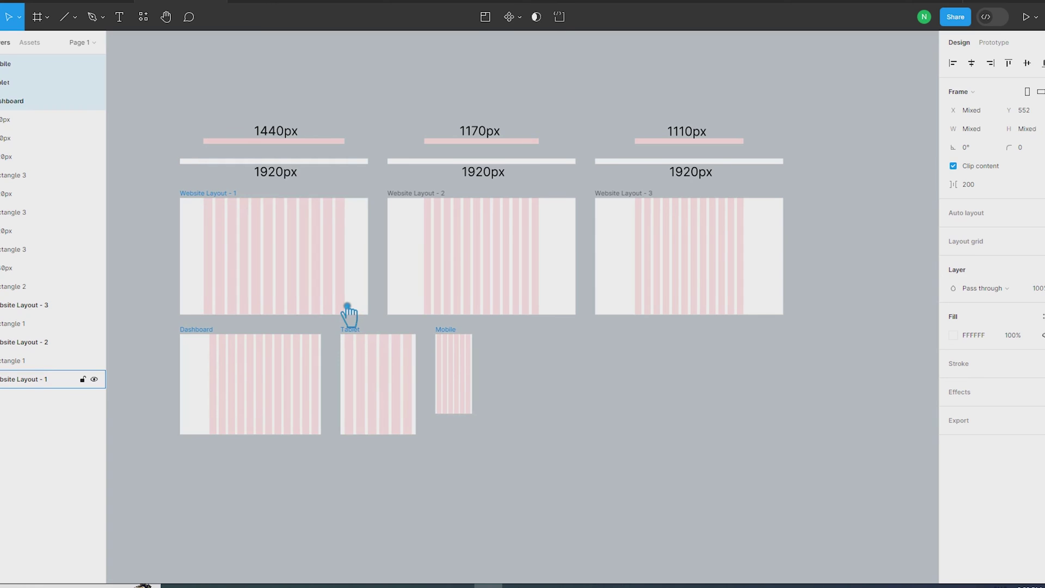
click(552, 376)
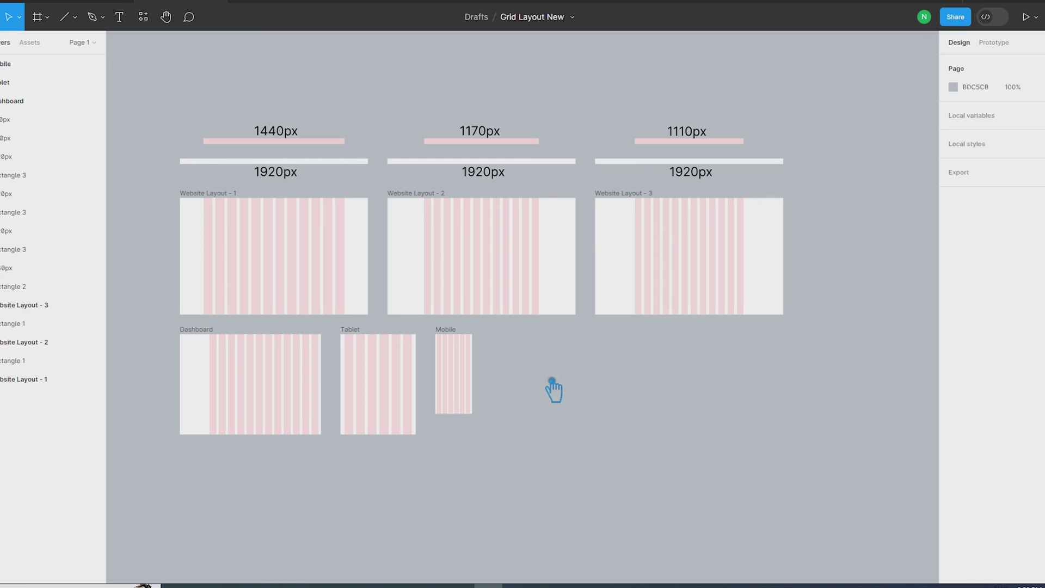
click(459, 351)
click(557, 374)
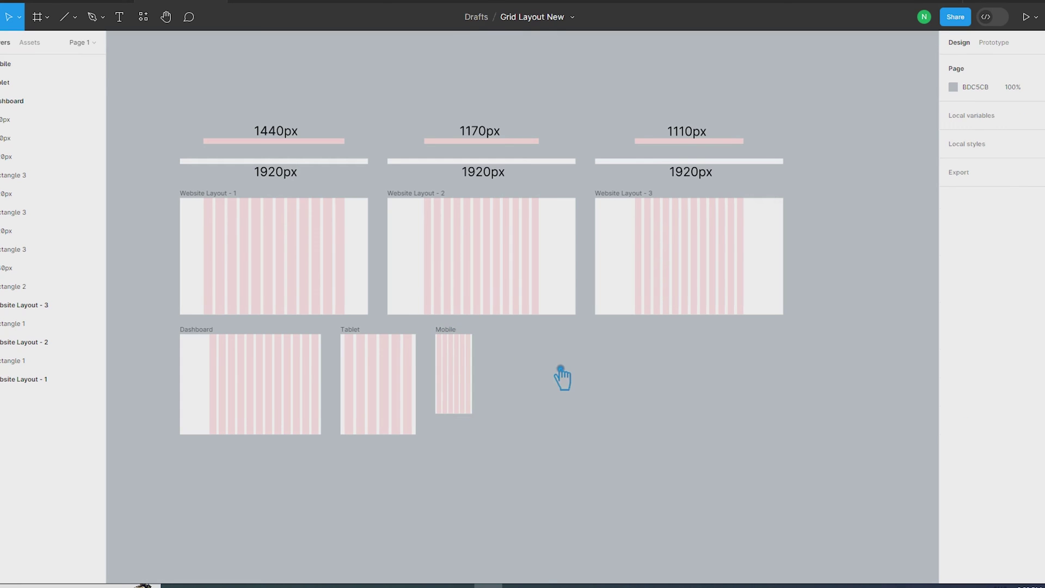
Create a 390×844 iPhone 13 & 14 frame and place it beside Mobile
click(55, 25)
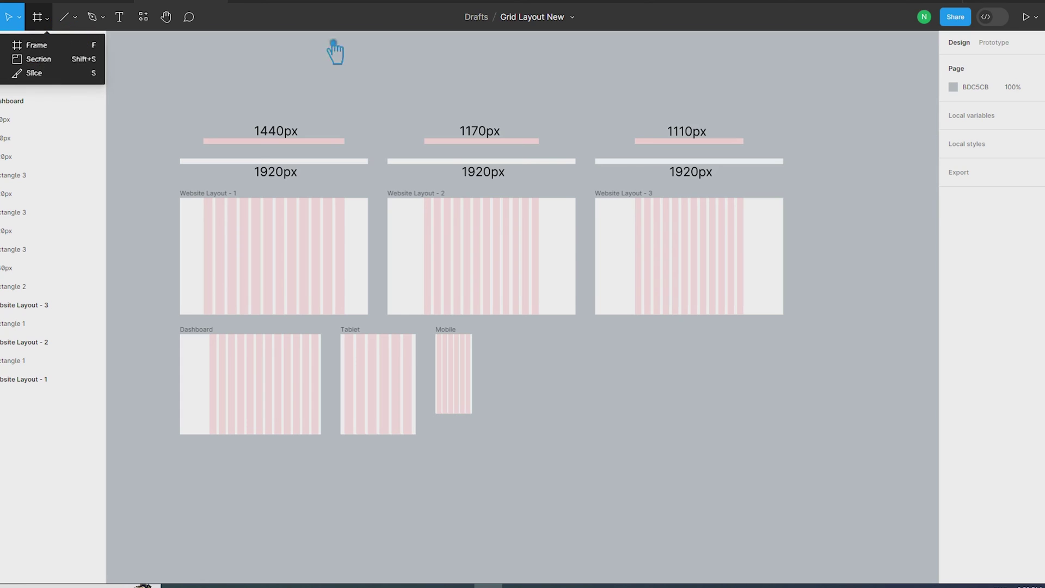
key(f)
click(956, 239)
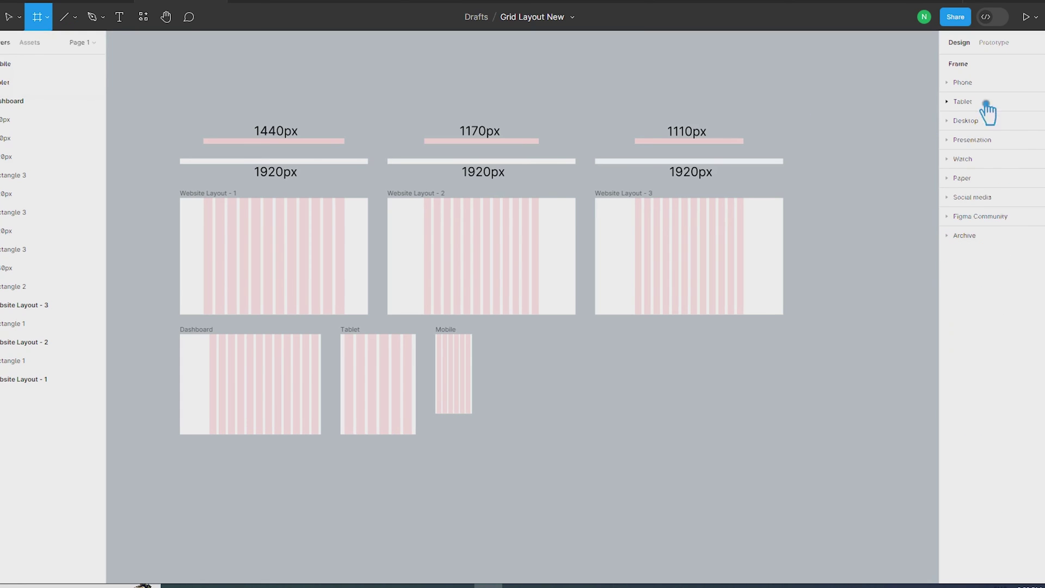
click(956, 83)
click(974, 137)
drag(819, 310, 531, 382)
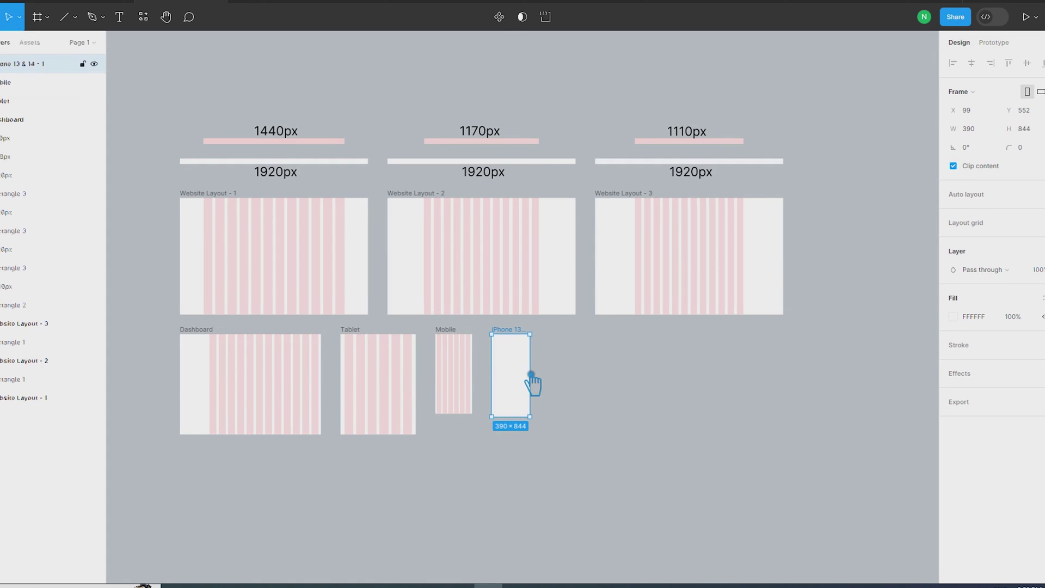
click(982, 210)
key(ctrl+z)
Give the iPhone 13 & 14 frame a 6-column grid, 16 margin and 12 gutter
click(985, 223)
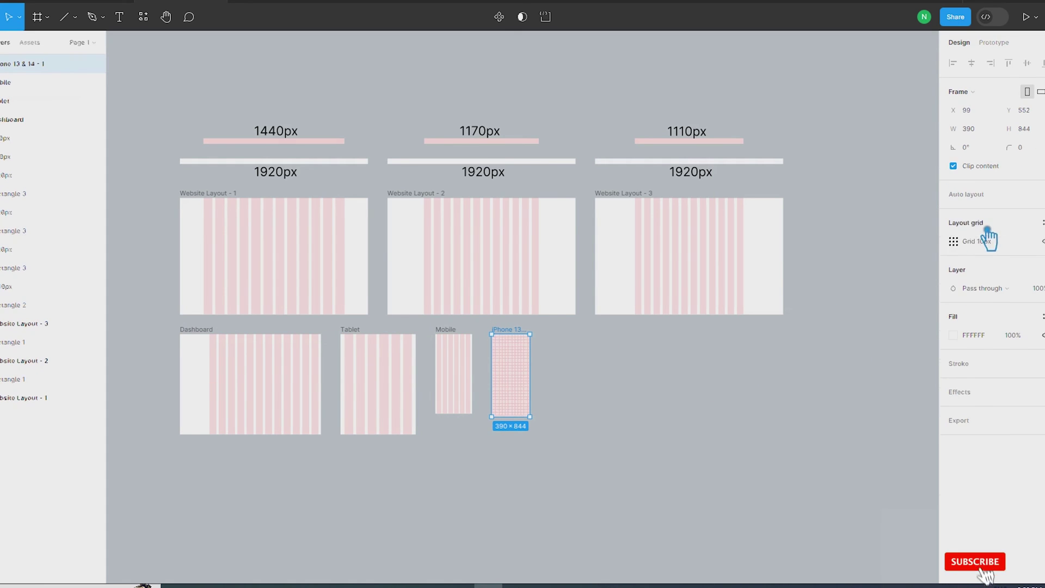
click(953, 241)
click(819, 243)
double_click(822, 288)
text(6)
click(927, 331)
text(16)
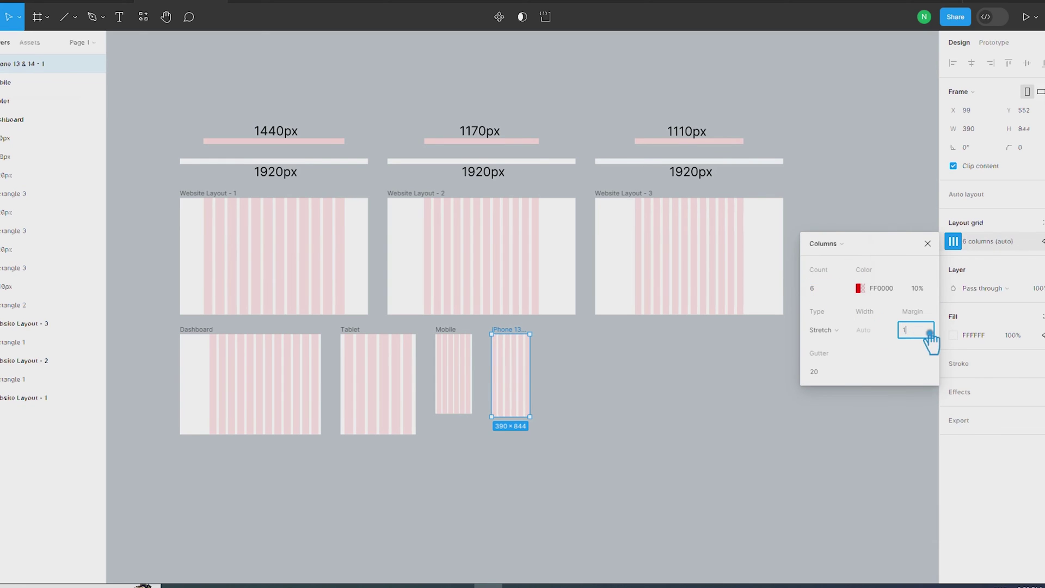
click(828, 371)
text(2)
key(Return)
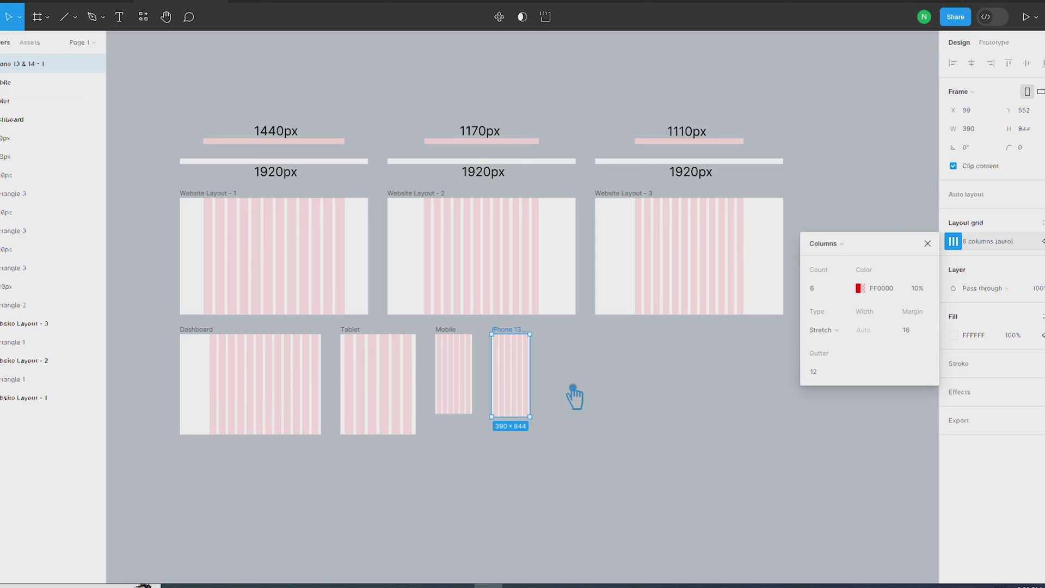
click(578, 361)
scroll(518, 373, up, 2)
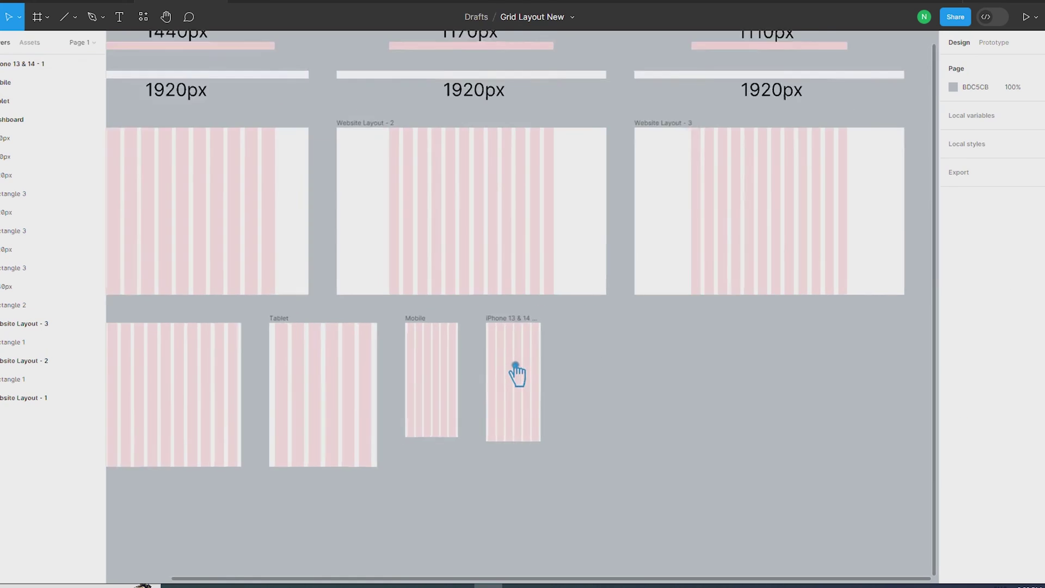
Duplicate Website Layout - 1 and align the copy, Website Layout - 4, directly beneath it
click(412, 233)
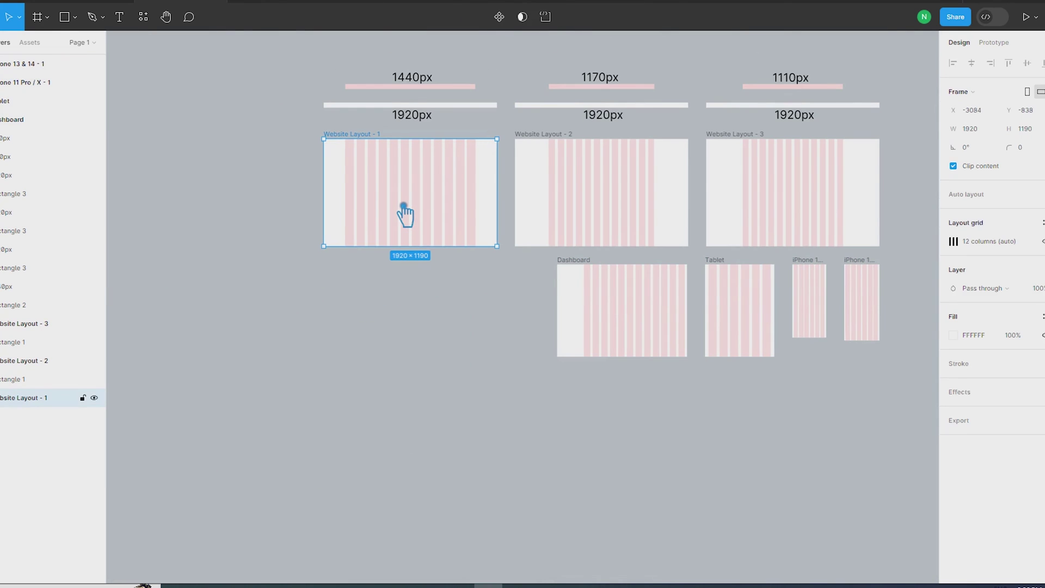
key(ctrl+d)
mouse_move(411, 206)
mouse_down()
mouse_move(281, 337)
mouse_move(272, 329)
mouse_up()
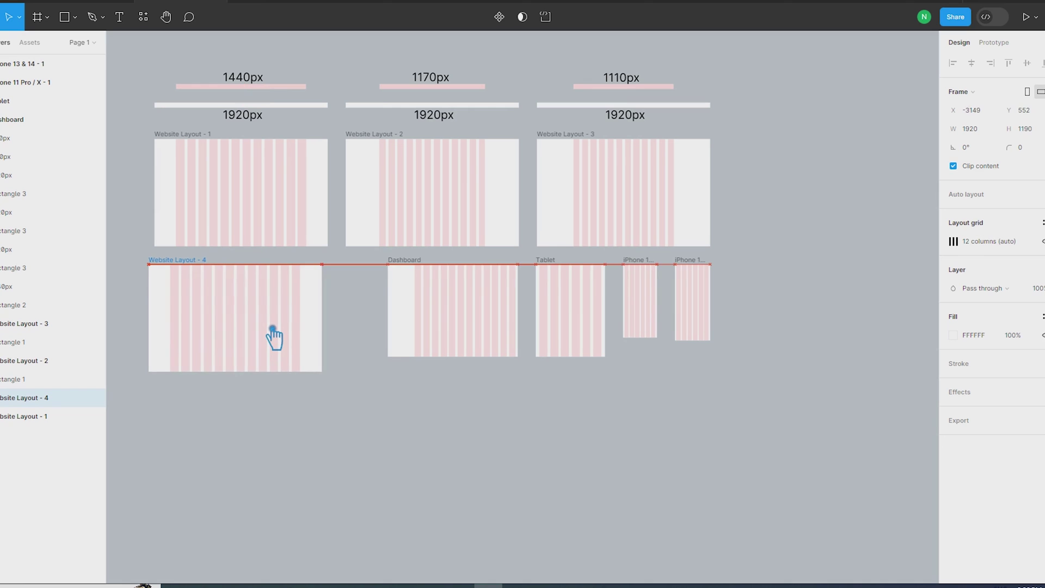
drag(272, 329, 272, 329)
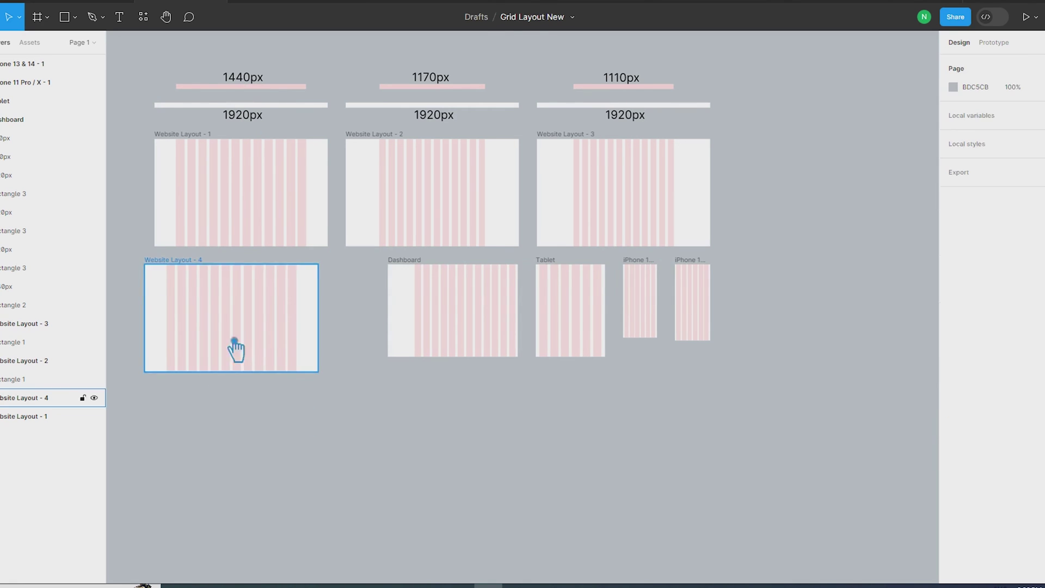
scroll(163, 305, up, 5)
scroll(328, 259, down, 3)
scroll(303, 244, down, 1)
drag(304, 244, 289, 245)
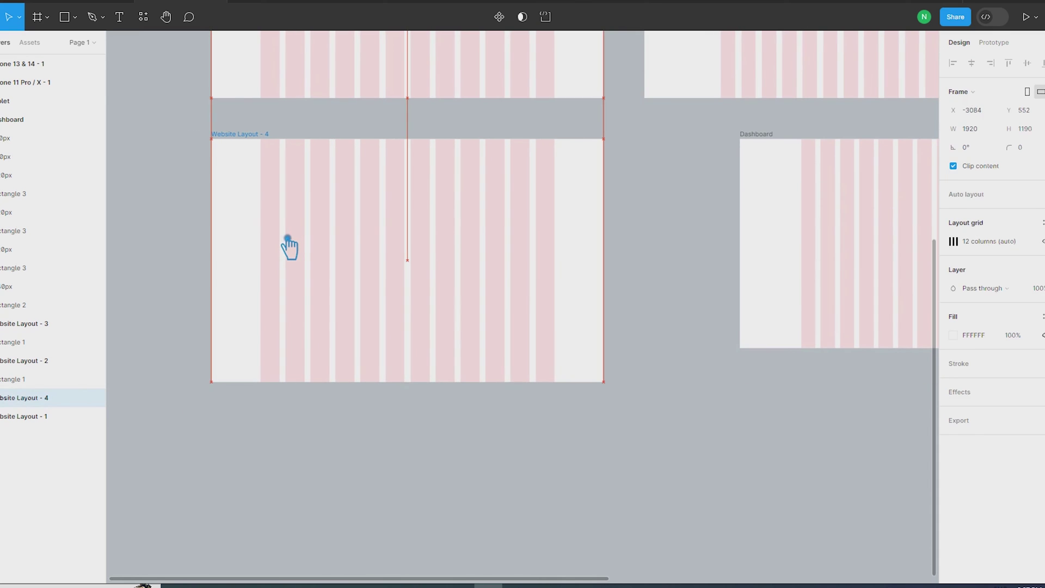
scroll(625, 378, down, 3)
Copy the 1920px width label down toward Website Layout - 4
drag(662, 384, 566, 416)
click(637, 109)
mouse_move(637, 111)
mouse_down()
mouse_move(675, 440)
mouse_move(685, 441)
mouse_move(390, 466)
mouse_up()
Copy the 1170px label centred under Dashboard and set the 1920px label beneath Website Layout - 4
key(Escape)
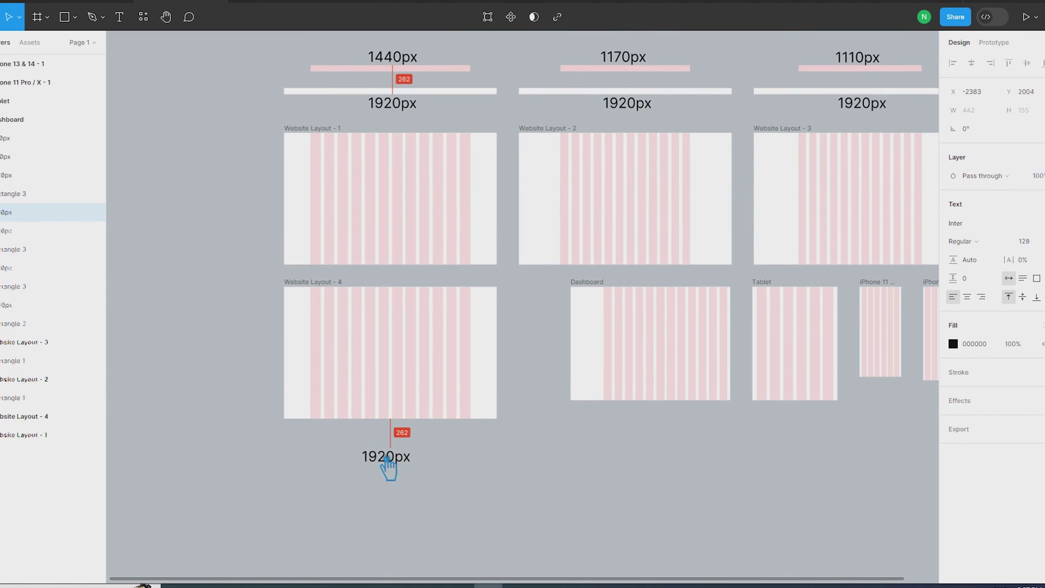
drag(637, 68, 668, 427)
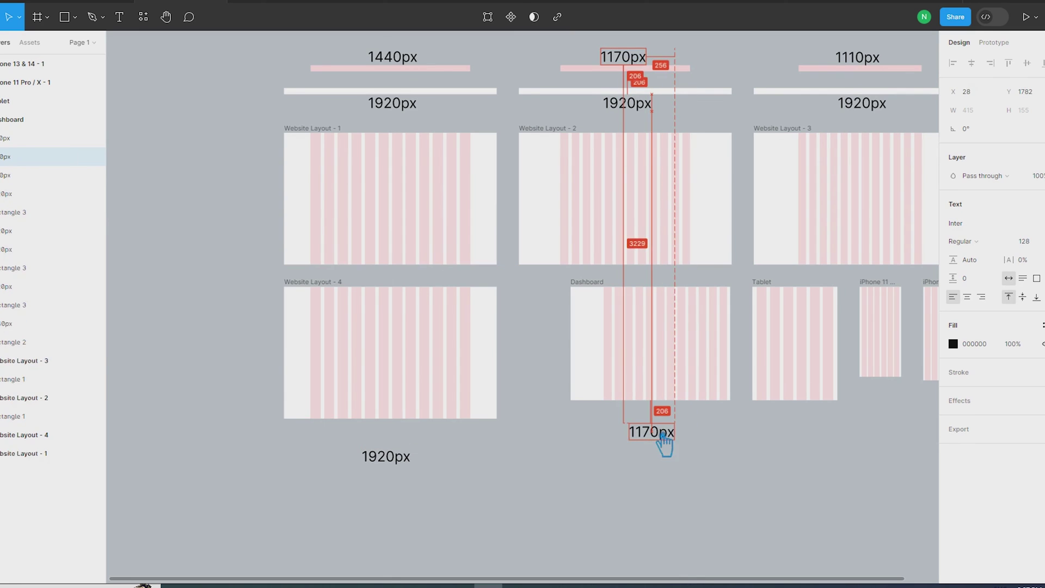
shift+click(650, 343)
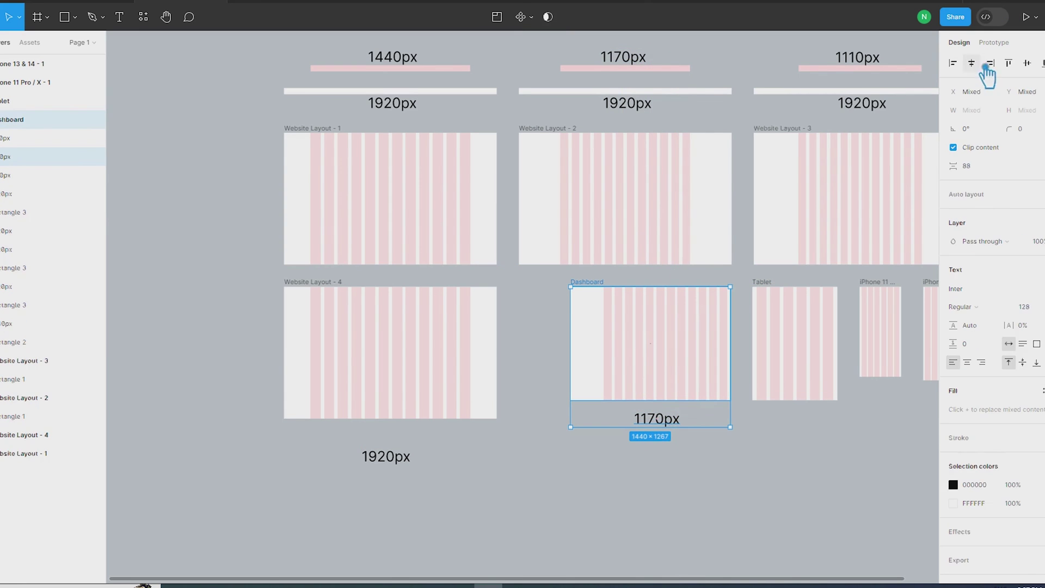
click(971, 62)
key(Escape)
drag(377, 462, 374, 444)
drag(375, 449, 383, 449)
key(Escape)
Nudge the 1170px and 1920px labels up snugly beneath their frames
click(666, 421)
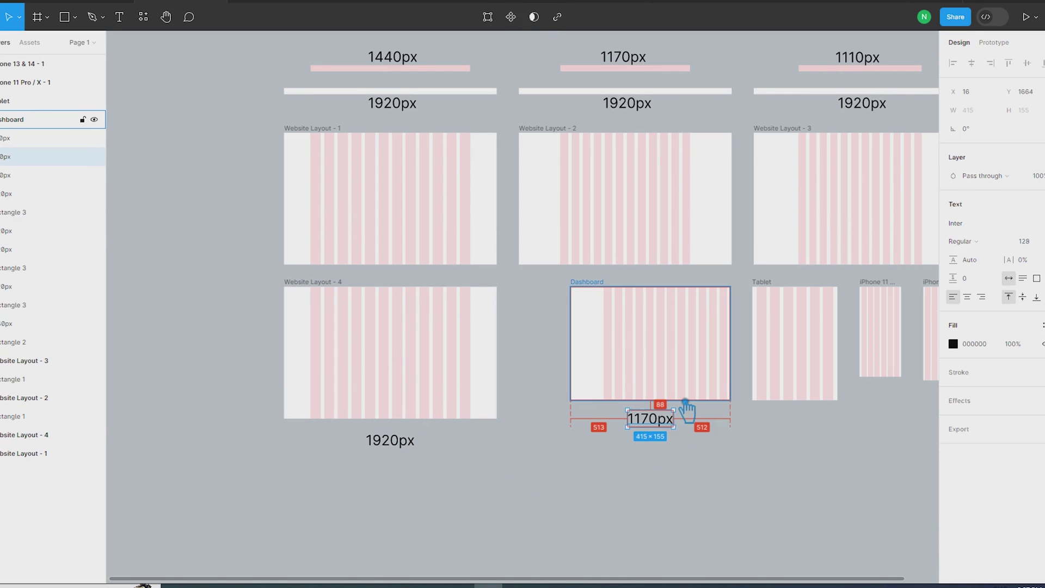
key(shift+Up)
key(Up)
key(Up)
key(Up)
key(shift+Down)
key(shift+Down)
key(shift+Down)
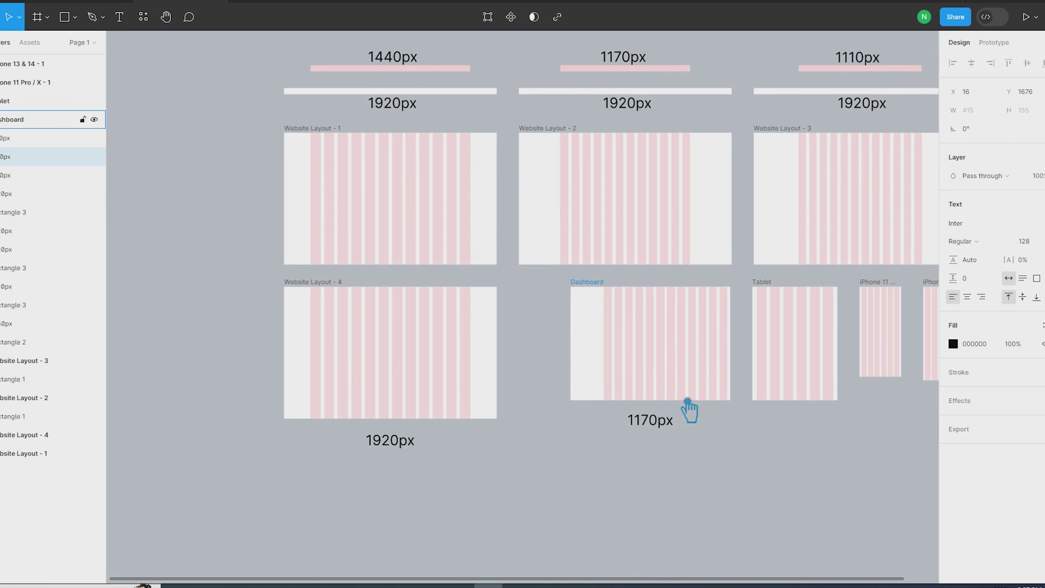
click(400, 440)
key(shift+Up)
key(Up)
key(Up)
key(Up)
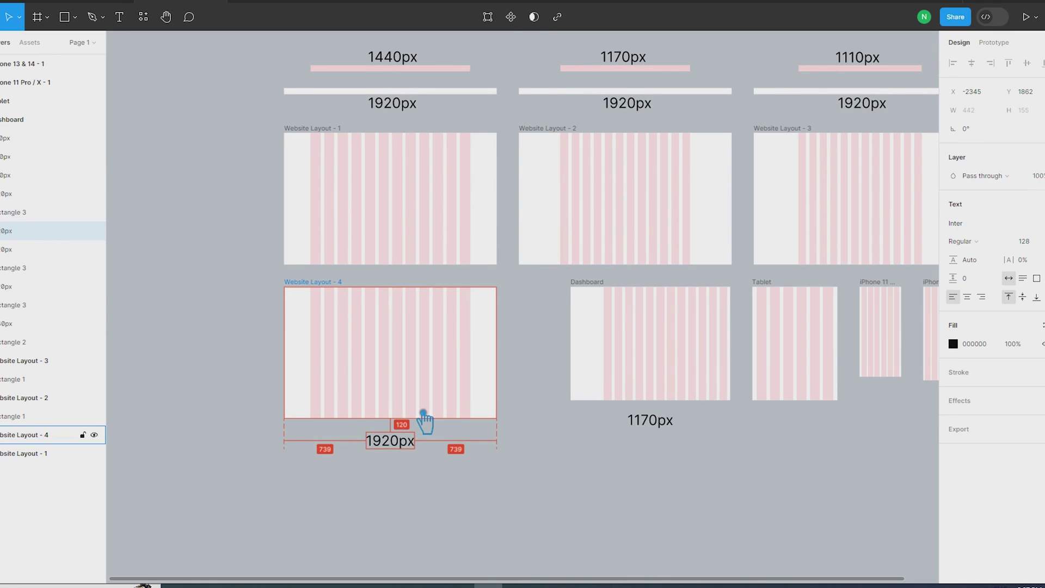
key(Up)
key(Up)
key(Up)
click(423, 420)
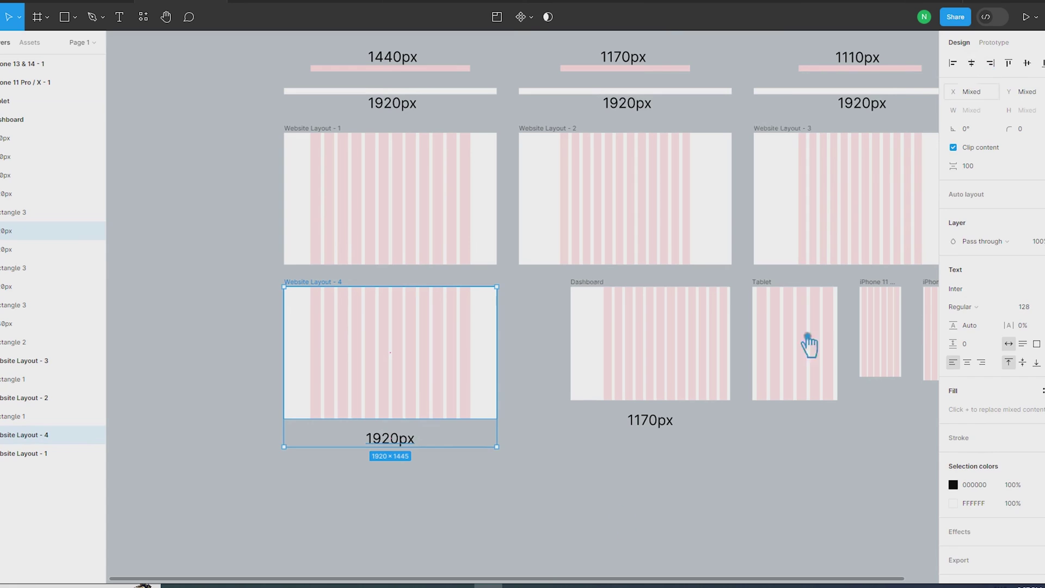
click(542, 536)
Shift the Dashboard, Tablet, iPhone 11 Pro and iPhone 13 & 14 frames left together
ctrl+scroll(456, 496, up, 3)
scroll(331, 296, down, 1)
ctrl+scroll(643, 320, down, 2)
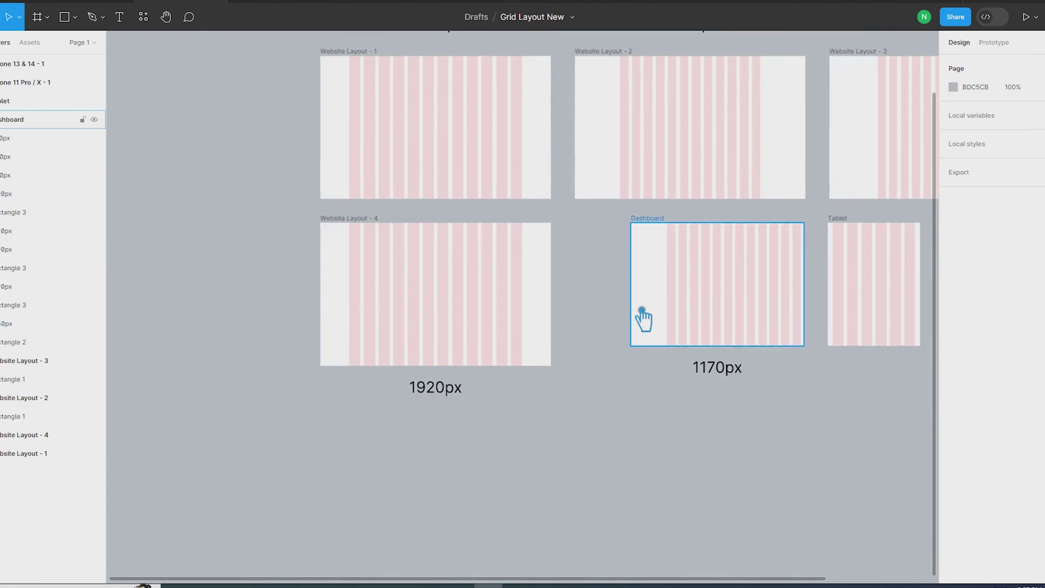
ctrl+scroll(533, 305, down, 2)
ctrl+scroll(533, 302, up, 2)
scroll(534, 302, up, 2)
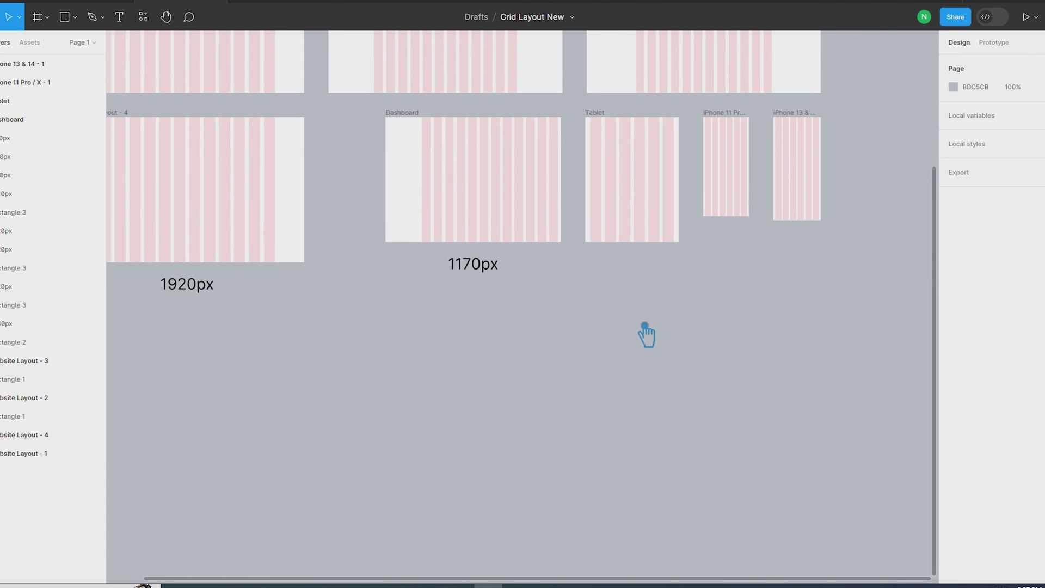
click(456, 140)
shift+click(625, 119)
shift+click(731, 118)
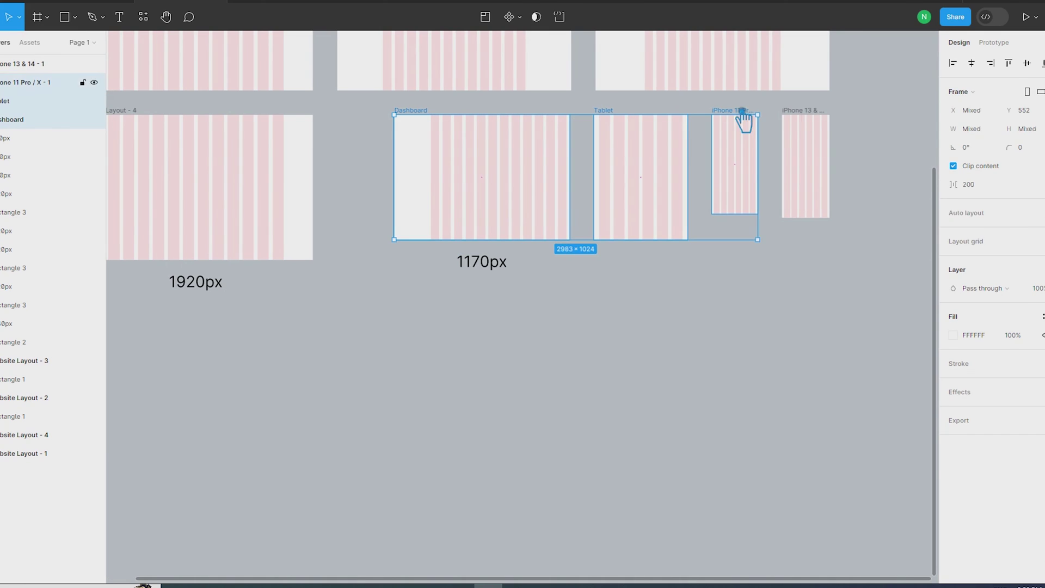
shift+click(819, 118)
drag(478, 181, 420, 181)
Centre the label under Dashboard and change its text from 1170px to 1440px
scroll(567, 397, up, 2)
scroll(567, 397, left, 2)
click(596, 325)
drag(595, 323, 538, 324)
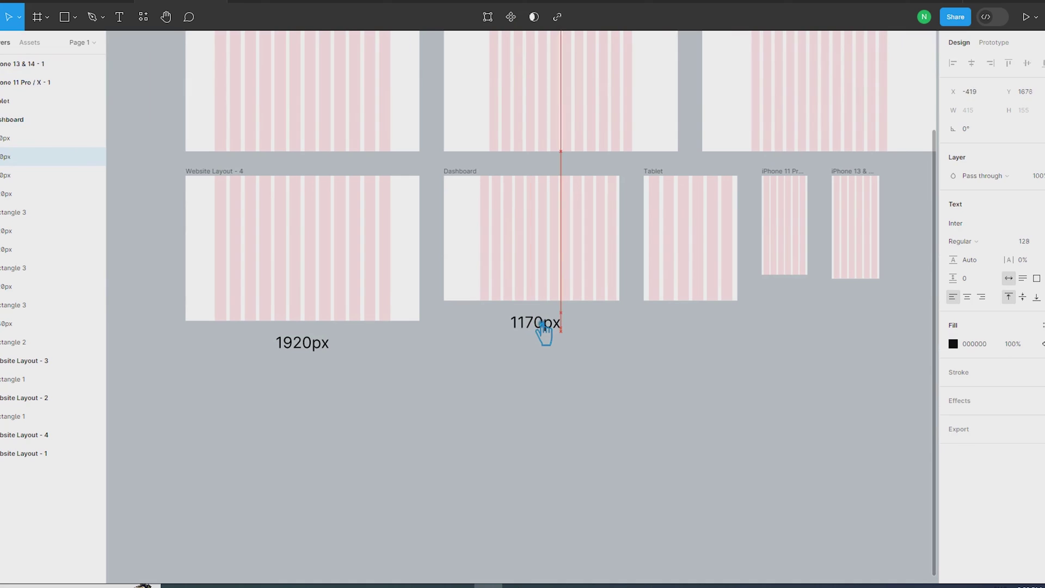
double_click(530, 326)
click(524, 330)
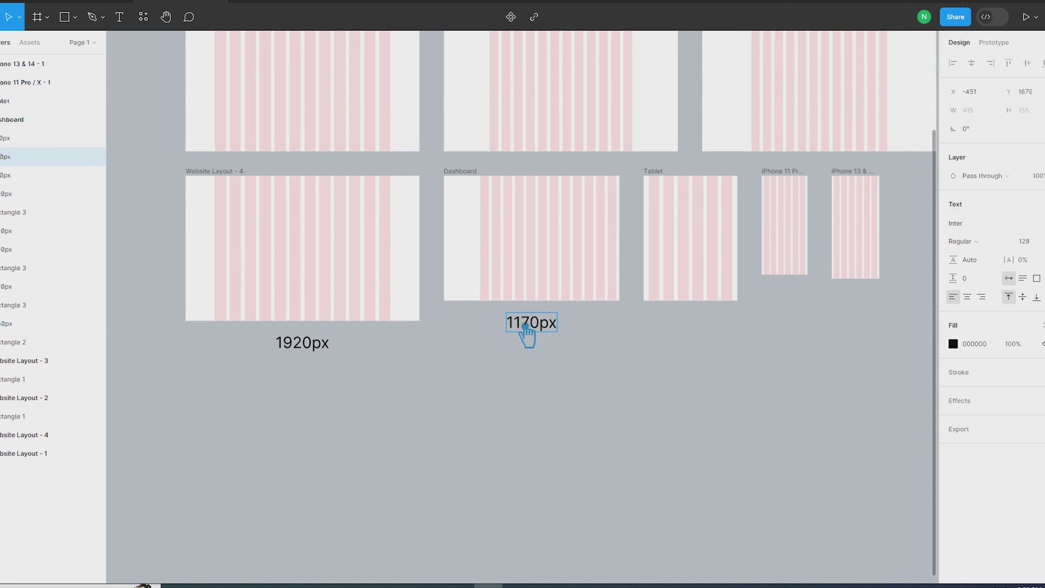
key(BackSpace)
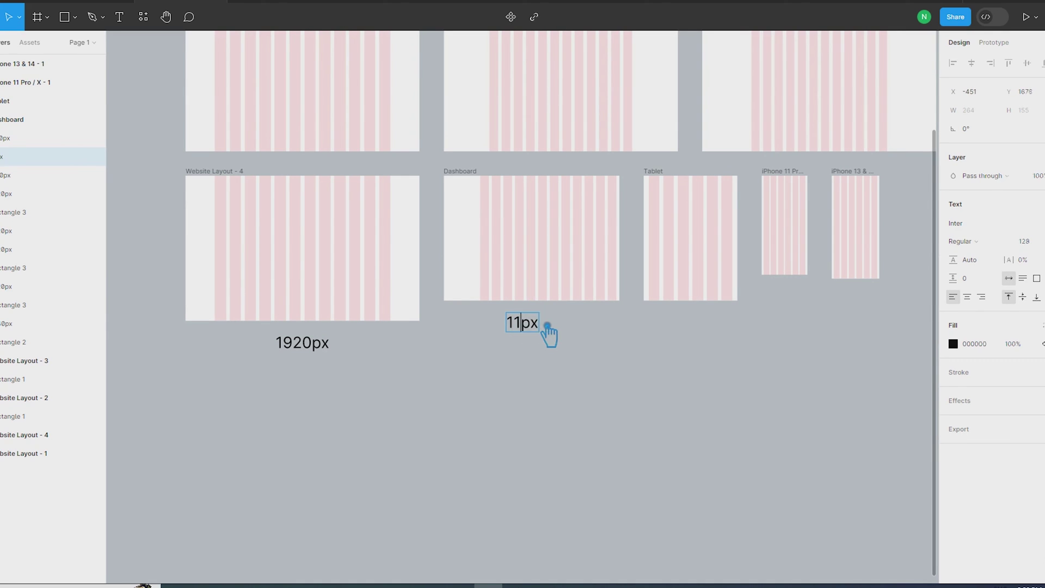
text(440)
click(570, 360)
click(329, 355)
click(390, 397)
Give Website Layout - 4's column grid Right alignment, offset 48, gutter 24, and 71 column width
click(325, 278)
click(964, 243)
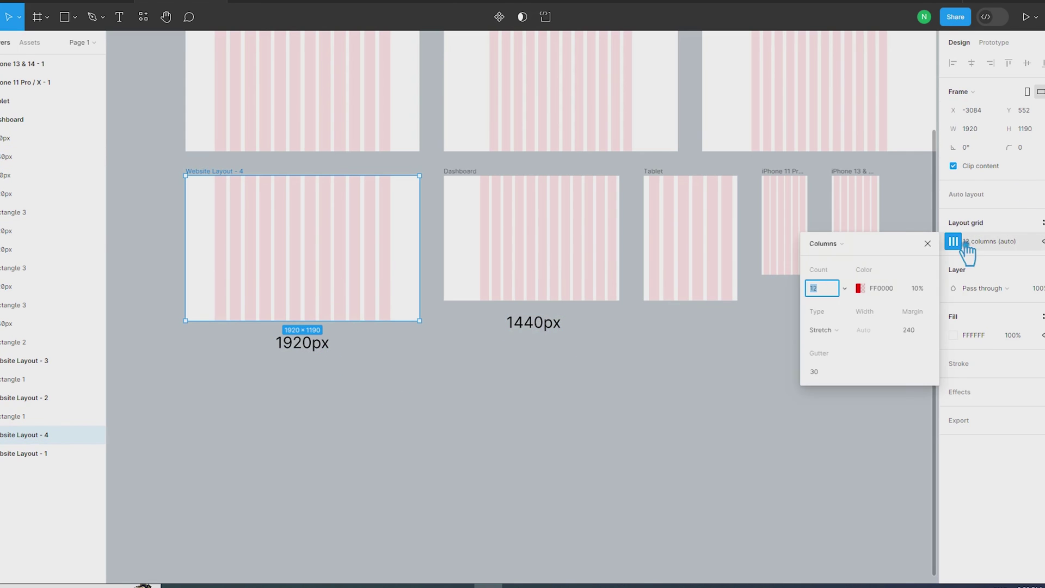
click(834, 332)
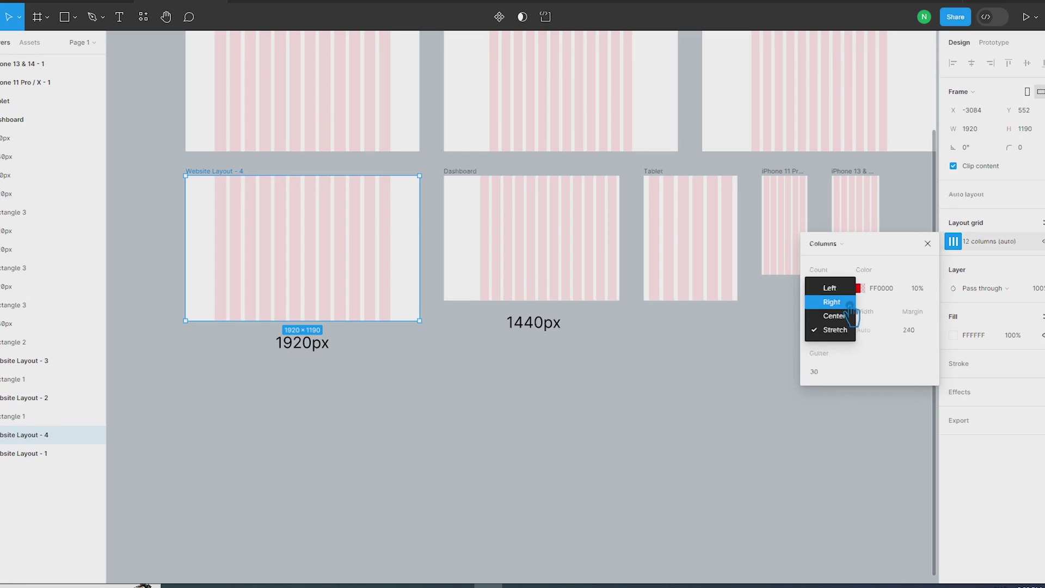
click(832, 301)
click(930, 333)
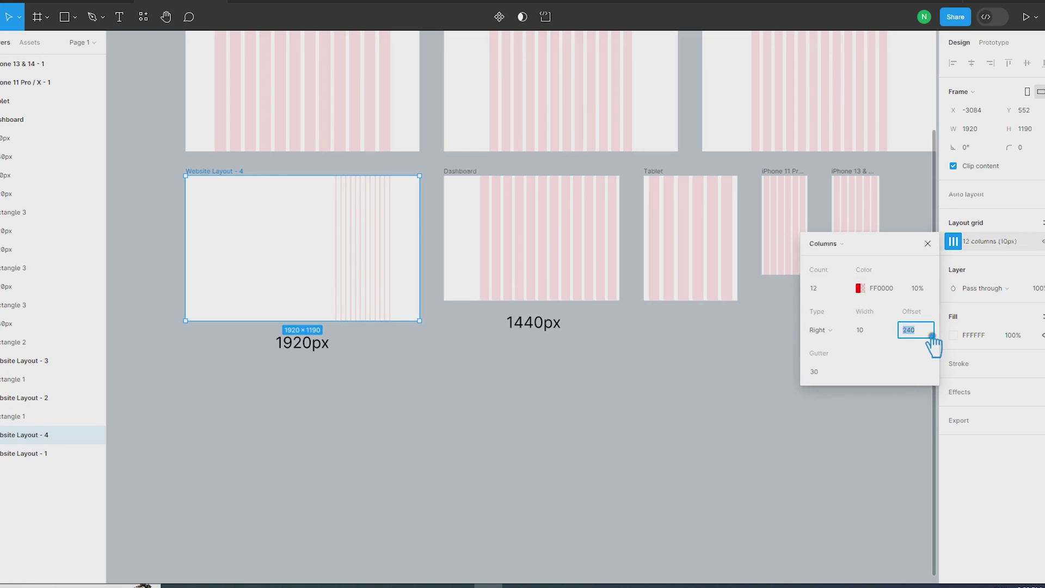
text(48)
click(850, 371)
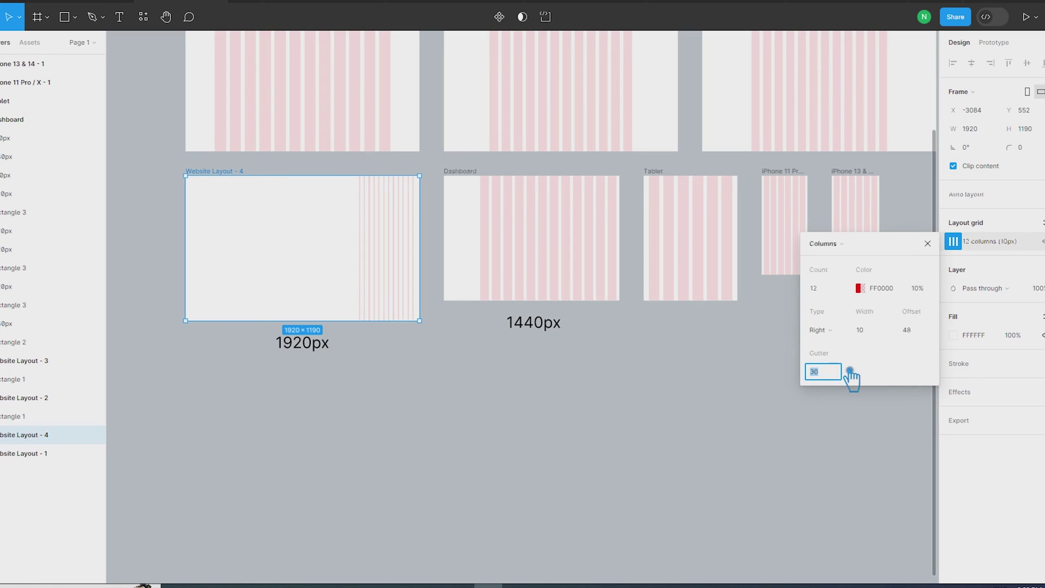
text(24)
key(Return)
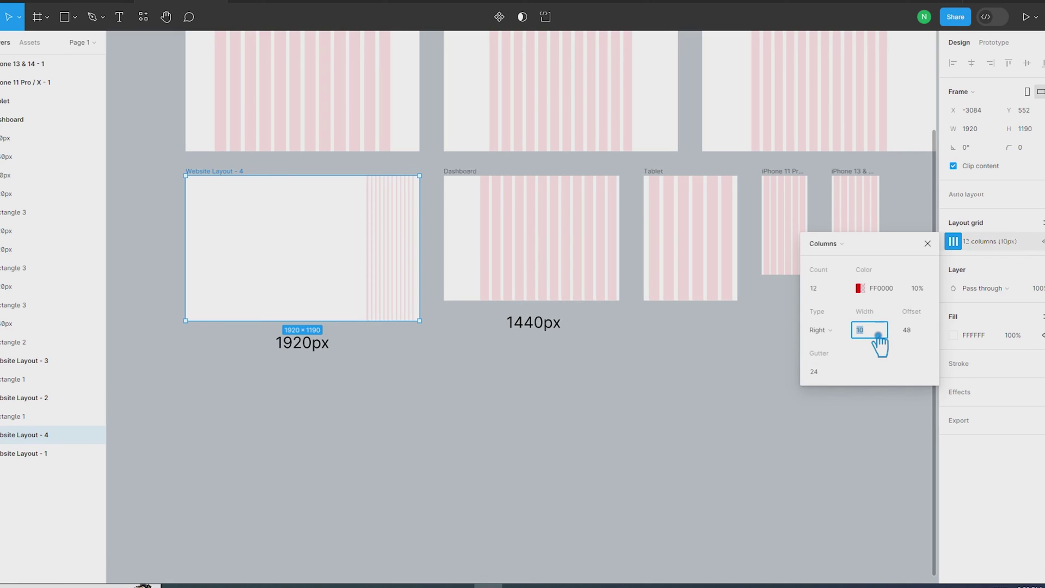
text(70)
key(Return)
drag(877, 336, 730, 354)
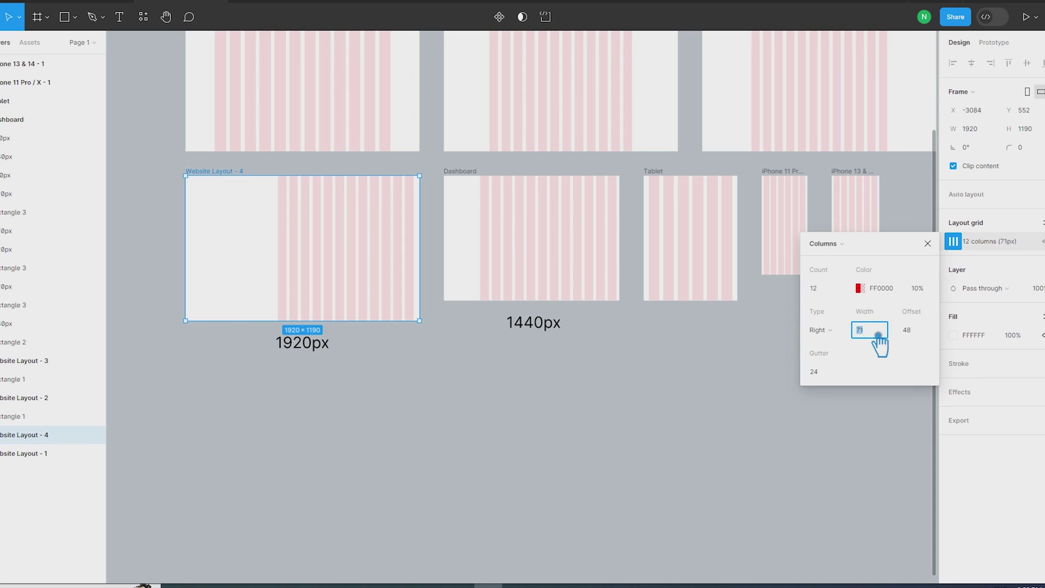
click(159, 200)
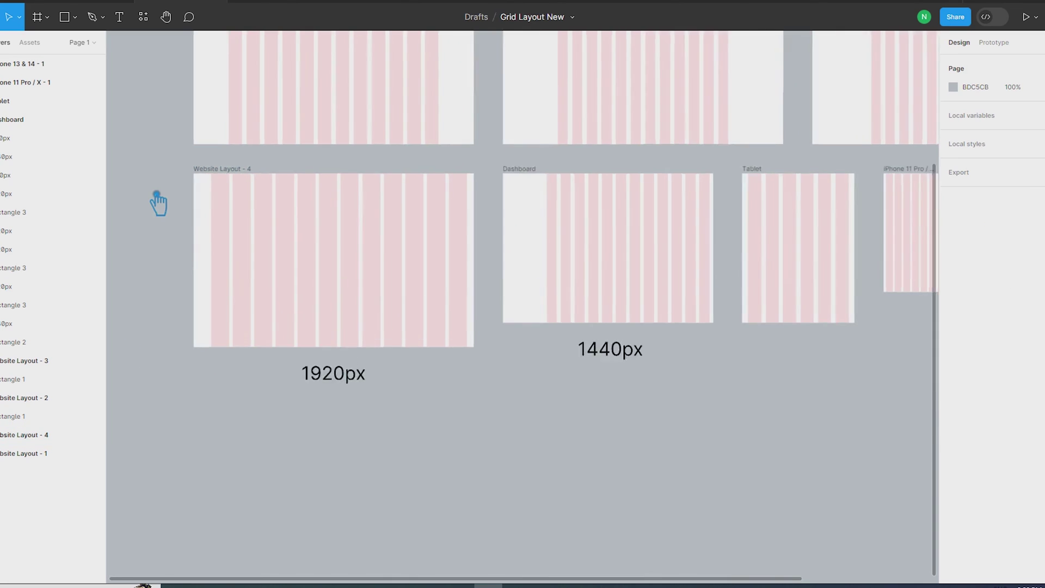
Draw a 48×48 rectangle in the 1920px frame and move it onto the margin line
ctrl+scroll(193, 294, up, 5)
scroll(175, 128, down, 3)
click(74, 17)
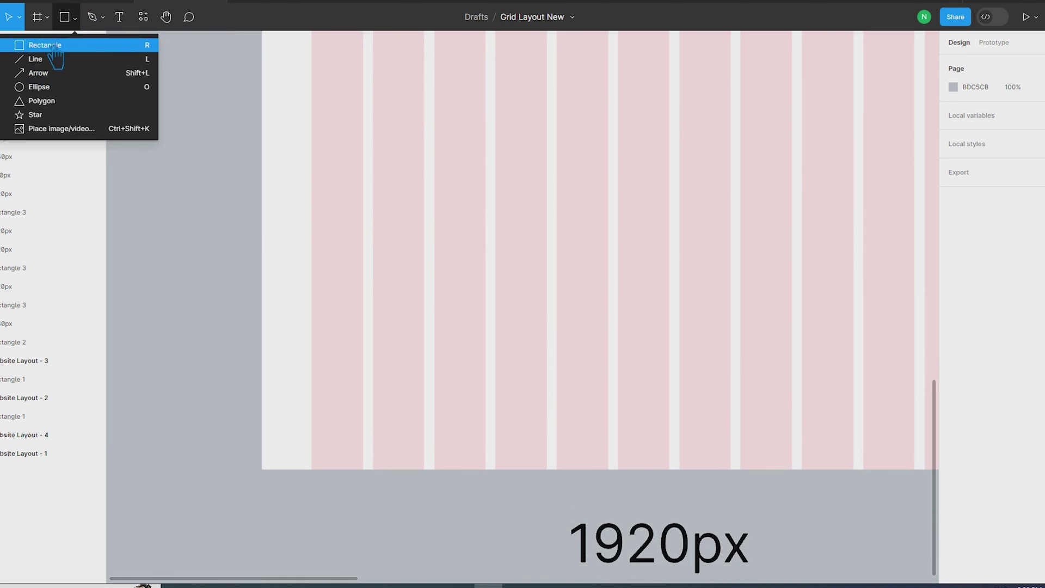
click(43, 44)
drag(267, 216, 305, 253)
click(985, 116)
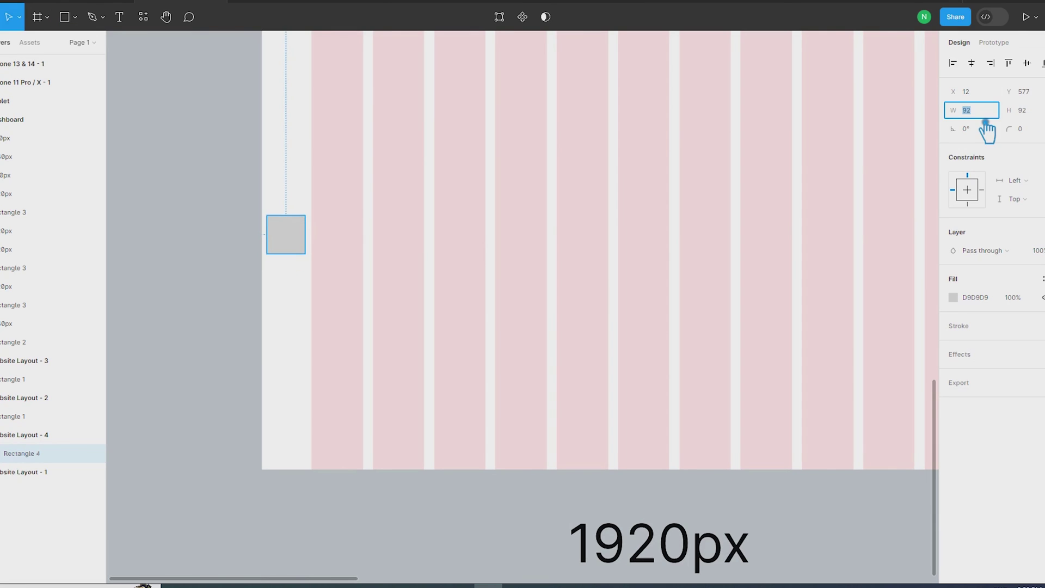
text(8)
key(Tab)
text(48)
key(Return)
ctrl+scroll(291, 252, up, 5)
drag(310, 223, 332, 222)
ctrl+scroll(331, 221, down, 3)
ctrl+scroll(334, 235, down, 2)
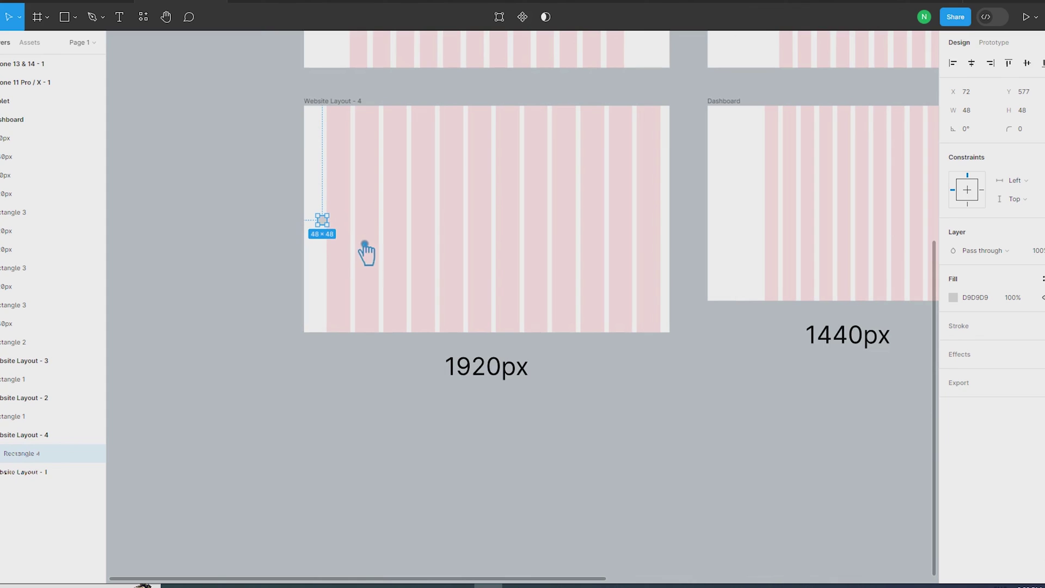
Resize the rectangle into a 240-pixel-wide, 61-pixel-tall sidebar bar
click(978, 116)
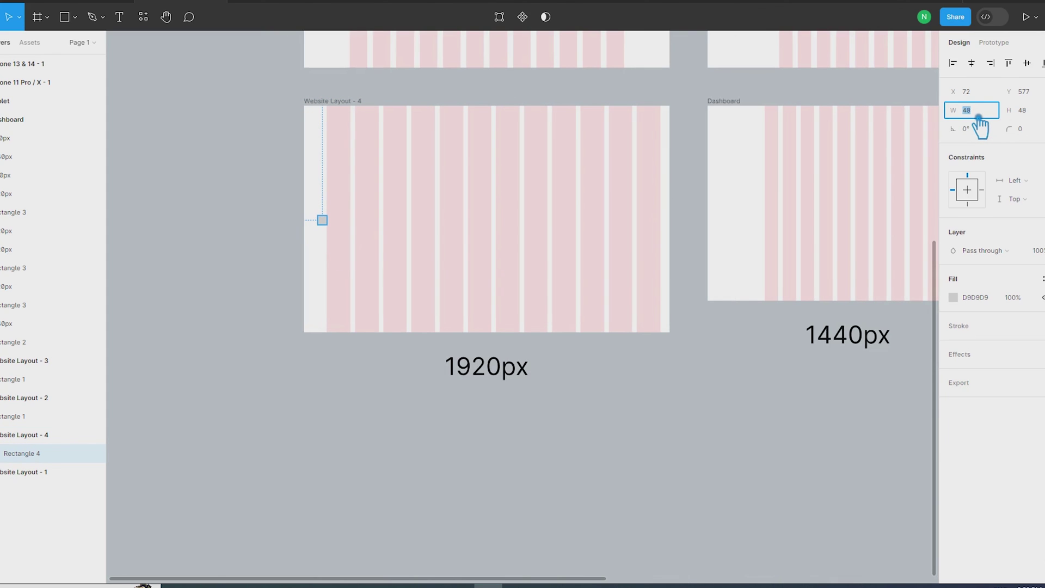
text(240)
key(Return)
mouse_move(350, 265)
mouse_down()
mouse_move(351, 232)
mouse_move(301, 224)
mouse_up()
ctrl+scroll(342, 232, up, 3)
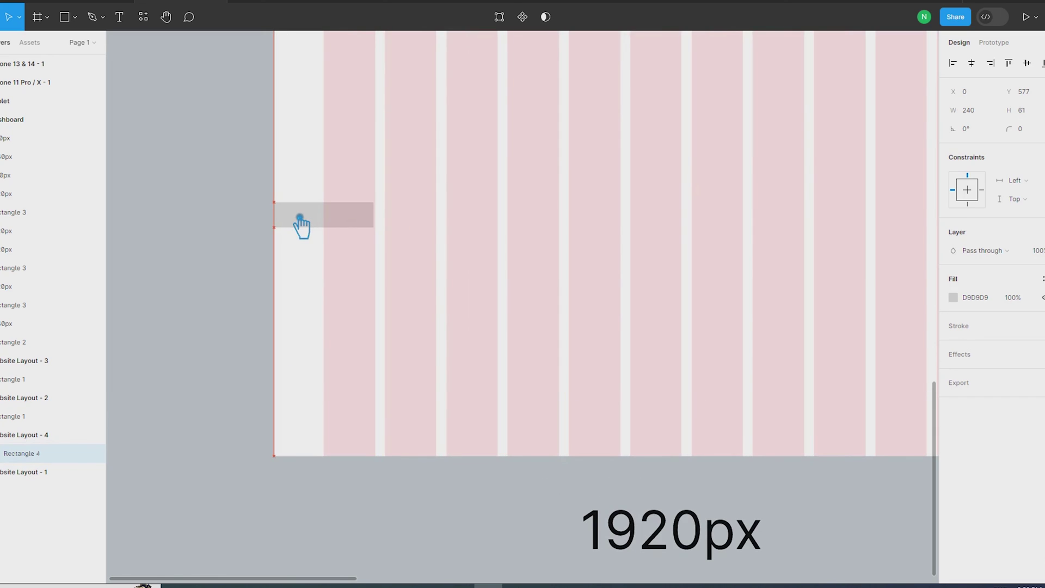
ctrl+scroll(301, 223, down, 5)
ctrl+scroll(443, 315, down, 3)
Rename the 1920px frame to Dashboard -1920px
key(Escape)
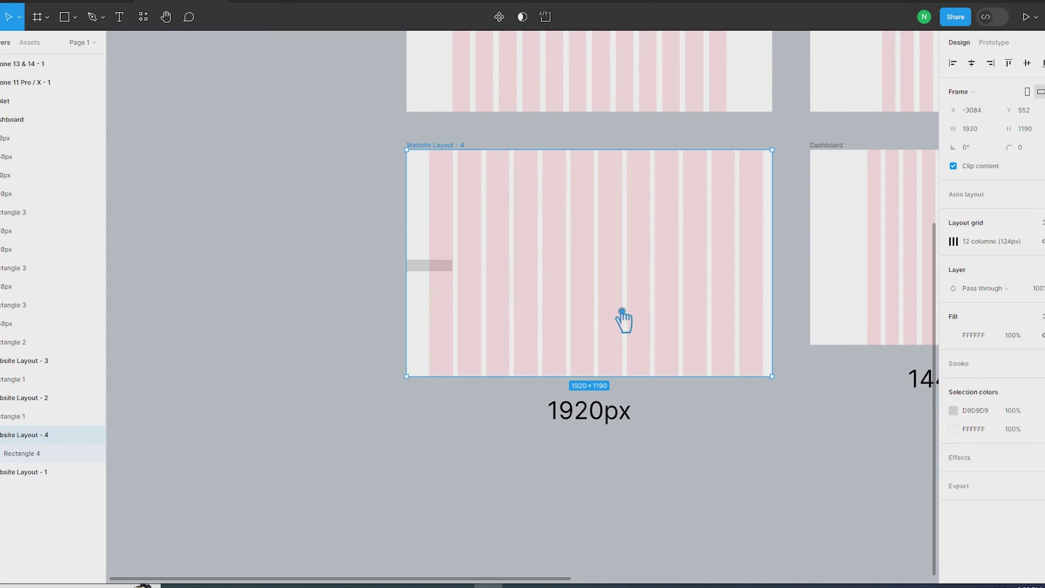
click(858, 121)
click(414, 120)
double_click(413, 120)
text(Dashboard -1920px)
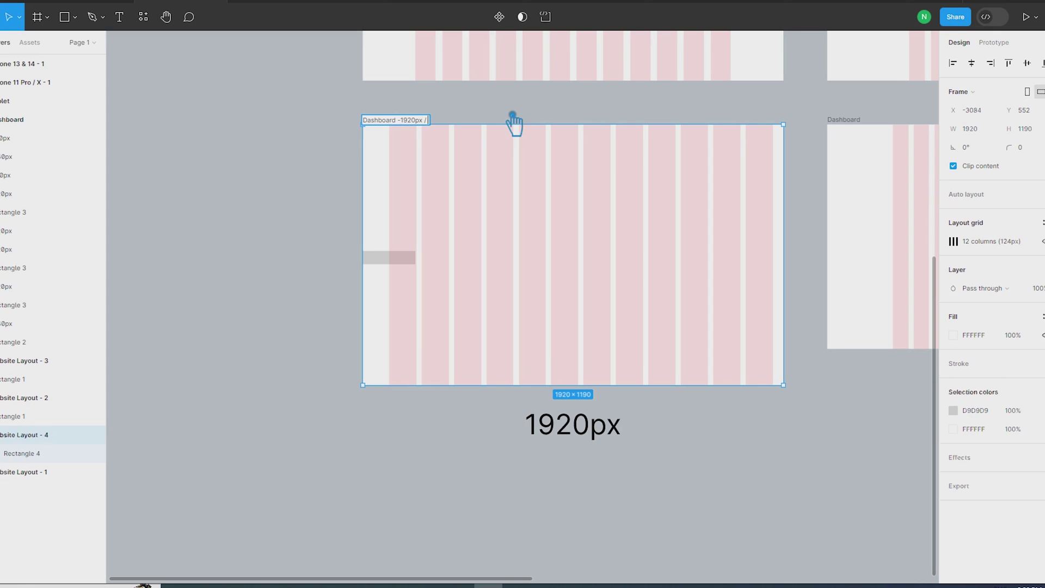
drag(436, 124, 312, 124)
click(858, 121)
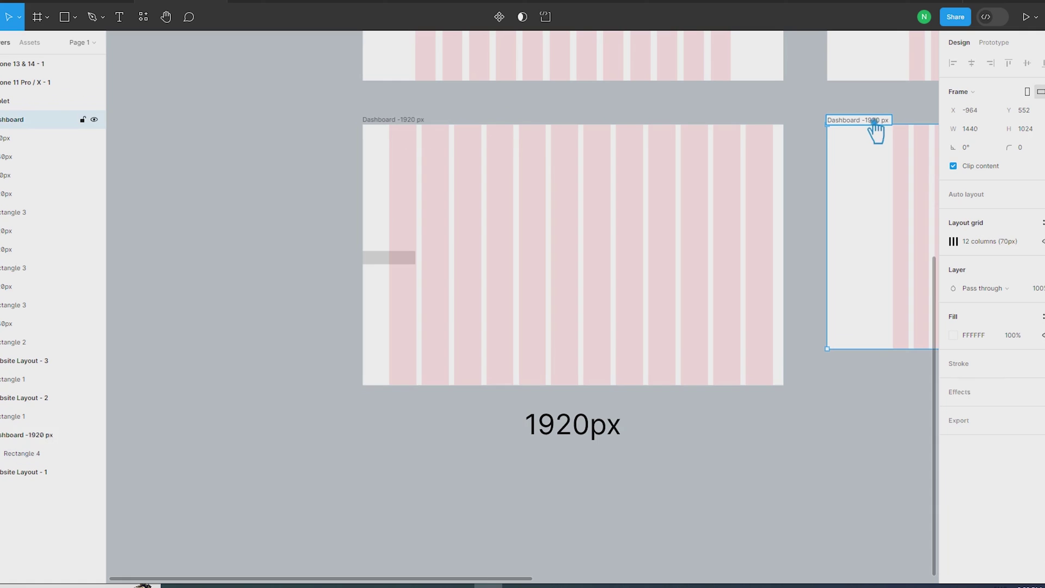
Name the other frame Dashboard -1440 px and reduce Dashboard -1920 px's column width to 109
text(440)
click(858, 414)
scroll(700, 416, right, 3)
click(488, 283)
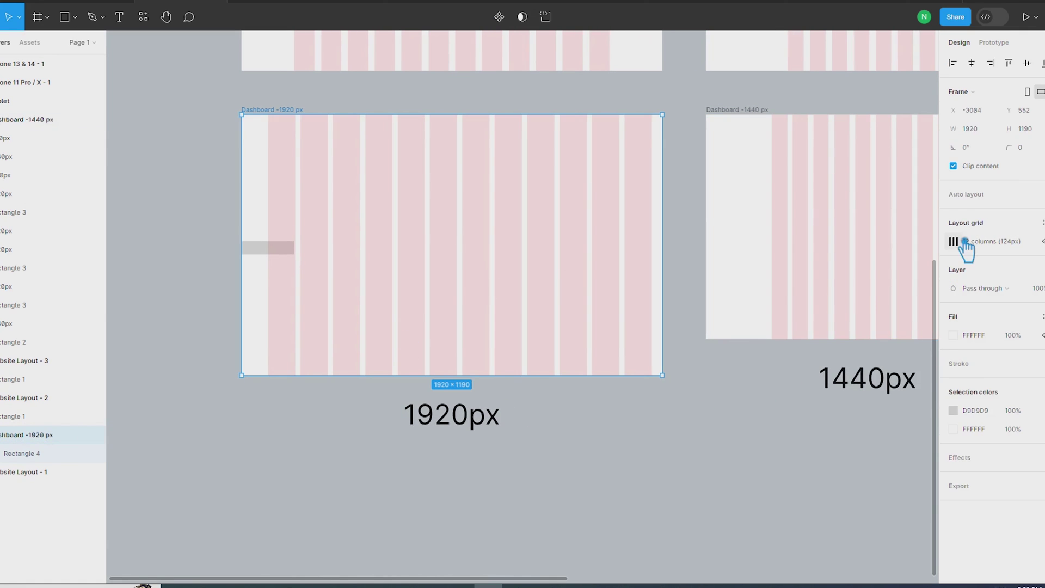
click(953, 241)
key(Down)
key(shift+Down)
key(Down)
key(Down)
key(Down)
key(Down)
Duplicate the sidebar bar beside the original and make the copy 48 pixels wide
click(256, 248)
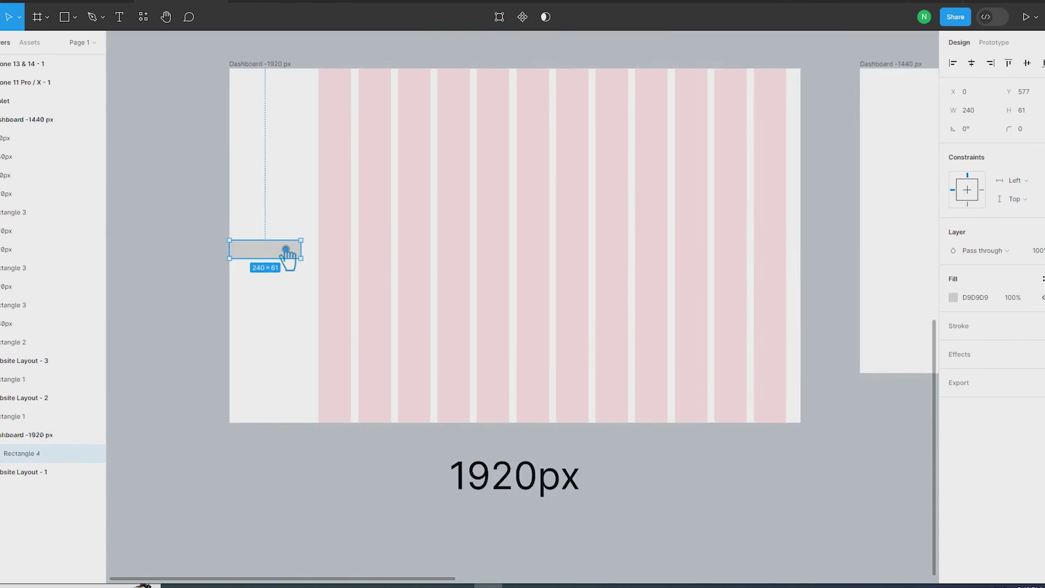
scroll(272, 256, up, 5)
key(ctrl+d)
drag(235, 258, 367, 258)
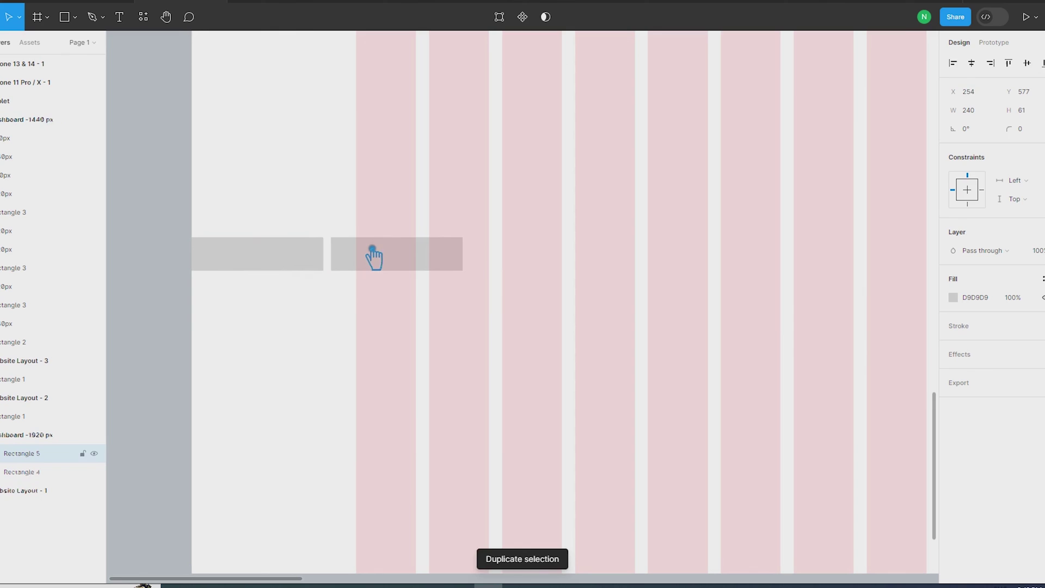
click(989, 114)
text(48)
key(Return)
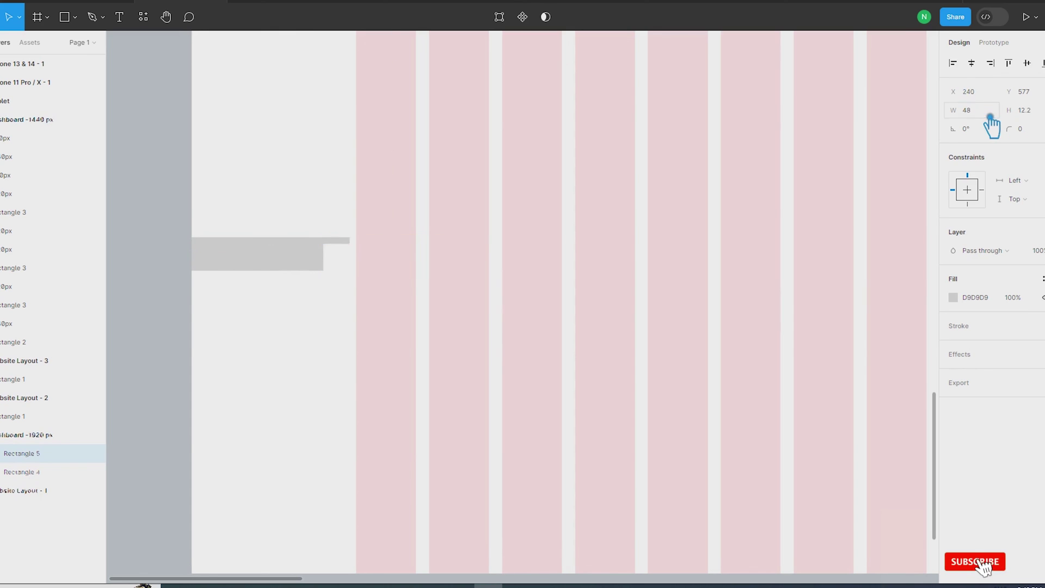
Set the Dashboard -1920 px grid's column width to 110
scroll(356, 256, up, 3)
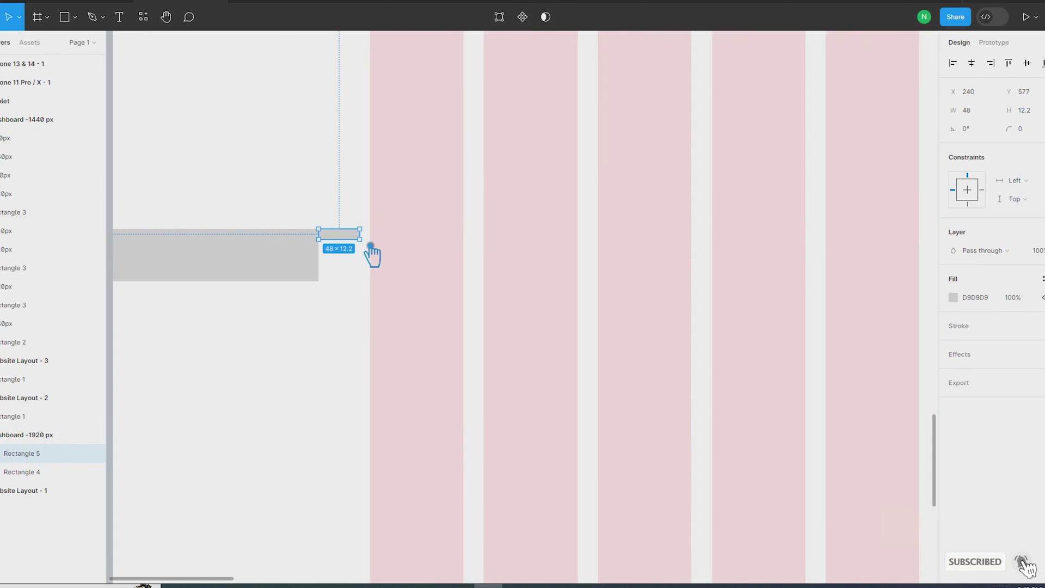
scroll(370, 252, up, 5)
key(Escape)
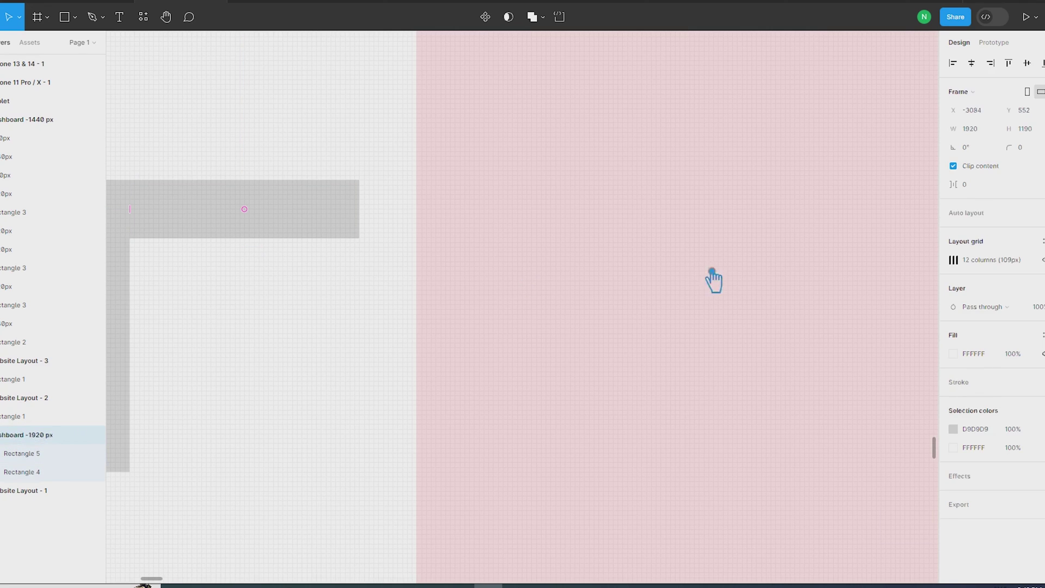
click(953, 260)
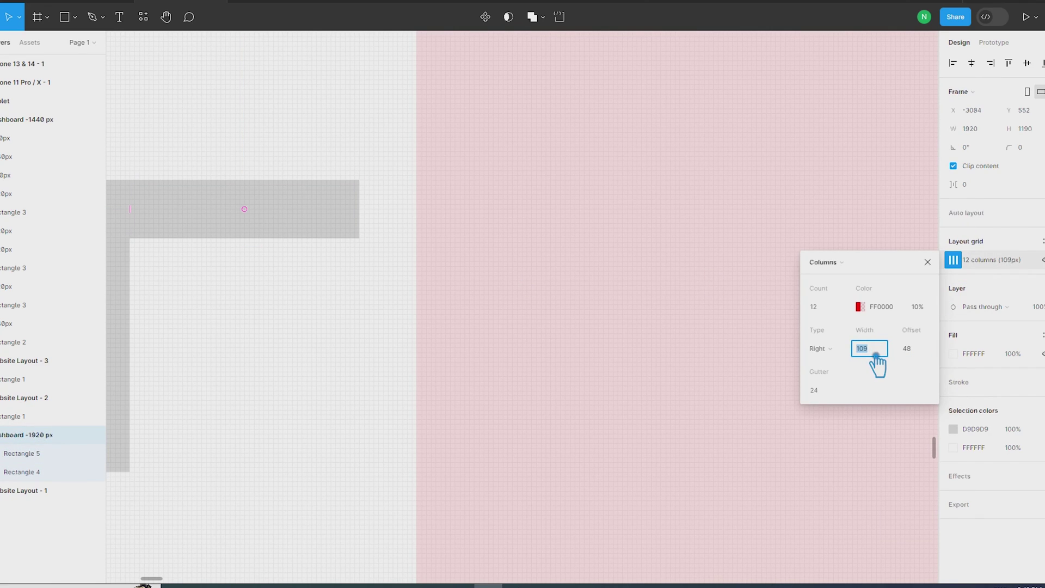
key(Up)
key(Escape)
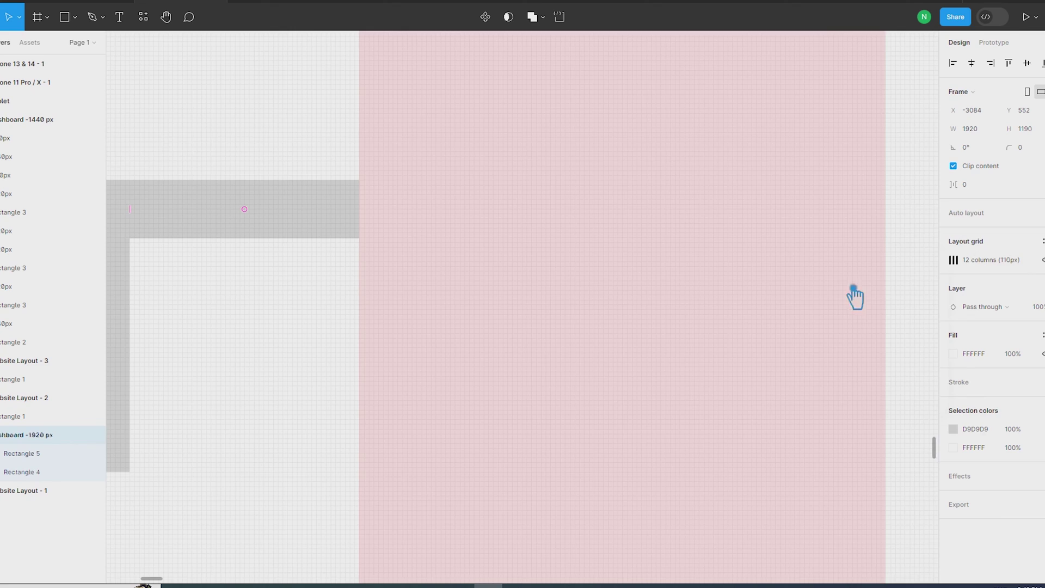
Move the small block above the bar, make it 63 tall, and fill it 777171
scroll(354, 350, down, 3)
scroll(353, 344, down, 3)
click(311, 345)
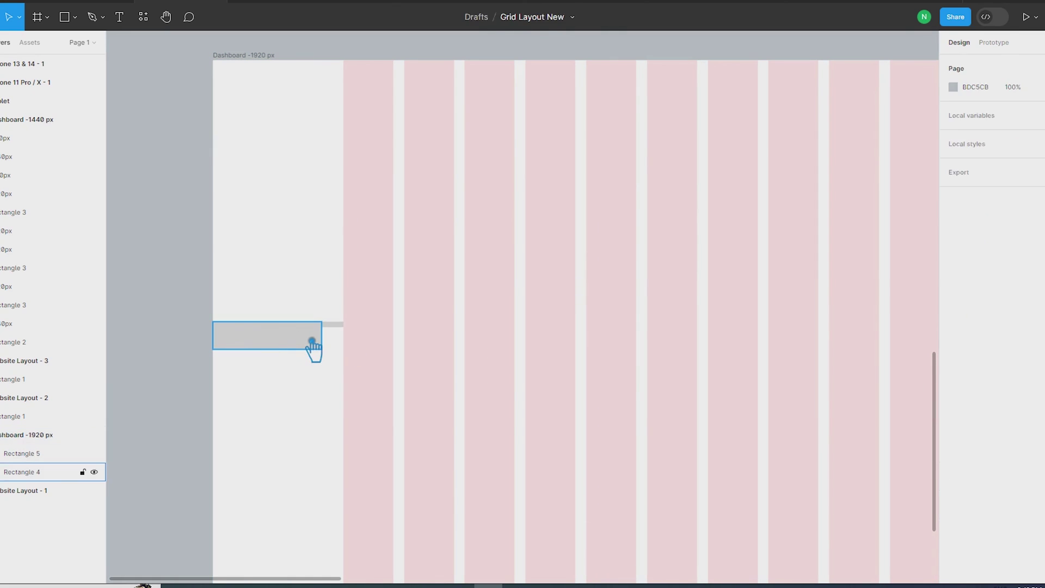
mouse_move(335, 324)
mouse_down()
mouse_move(345, 274)
mouse_move(343, 310)
mouse_up()
click(953, 297)
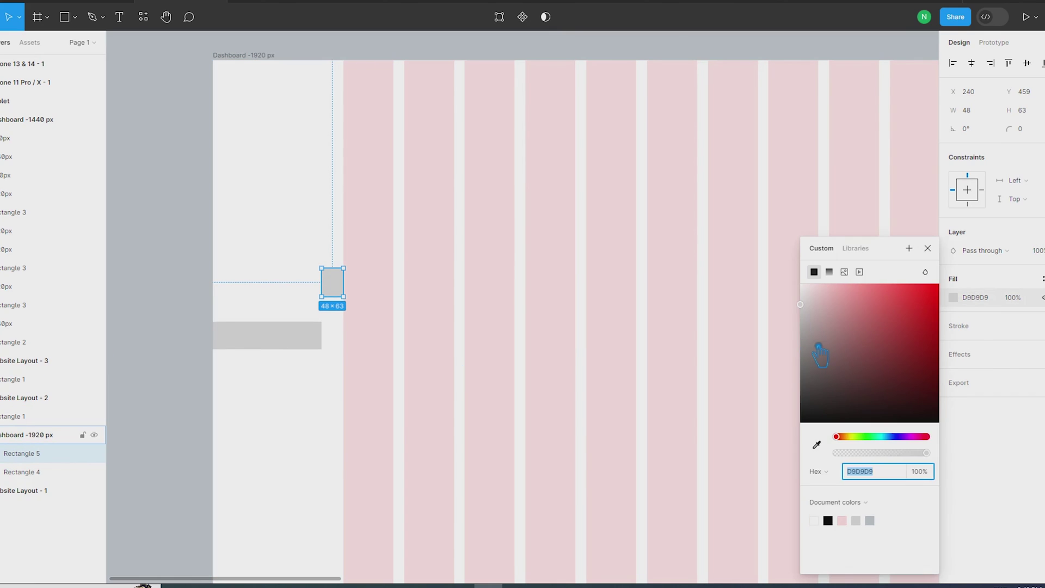
click(809, 360)
Fill the sidebar bar with A7A3A3 and show the rulers
click(333, 343)
click(305, 335)
click(953, 297)
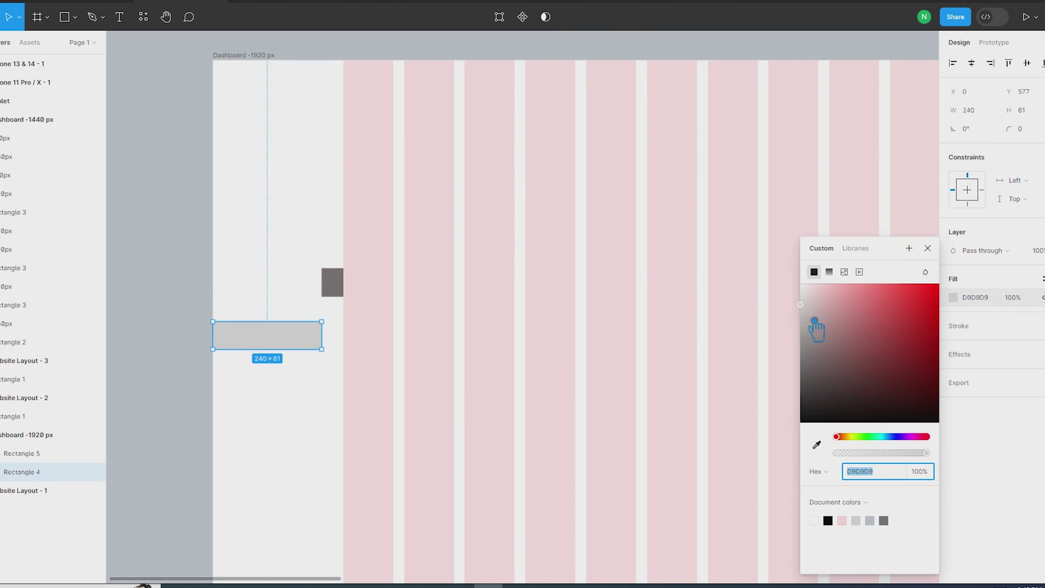
click(804, 332)
click(185, 300)
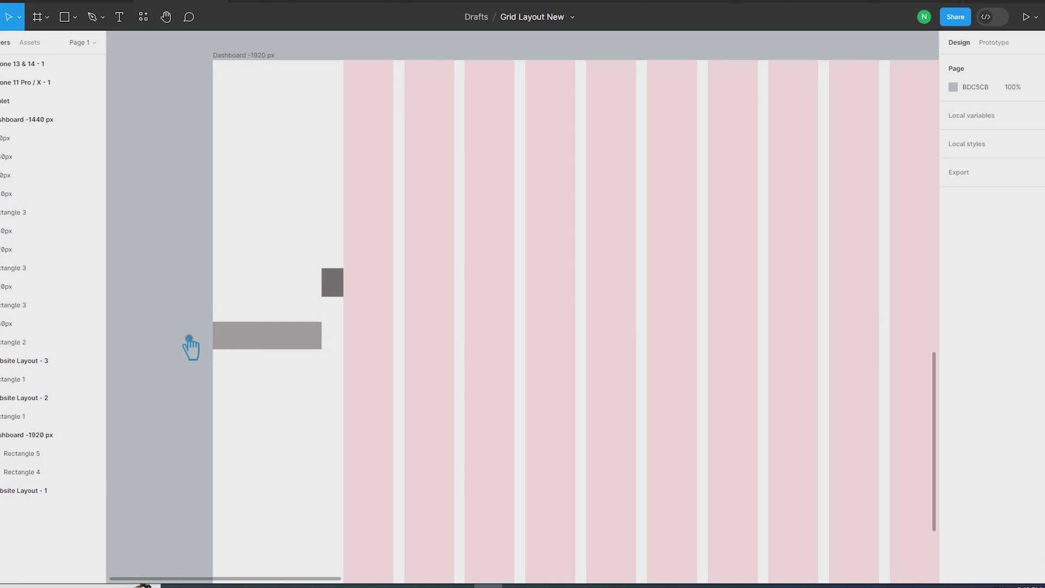
key(shift+r)
Add a vertical guide beside the sidebar, then delete the grey bar and dark square
drag(114, 354, 321, 303)
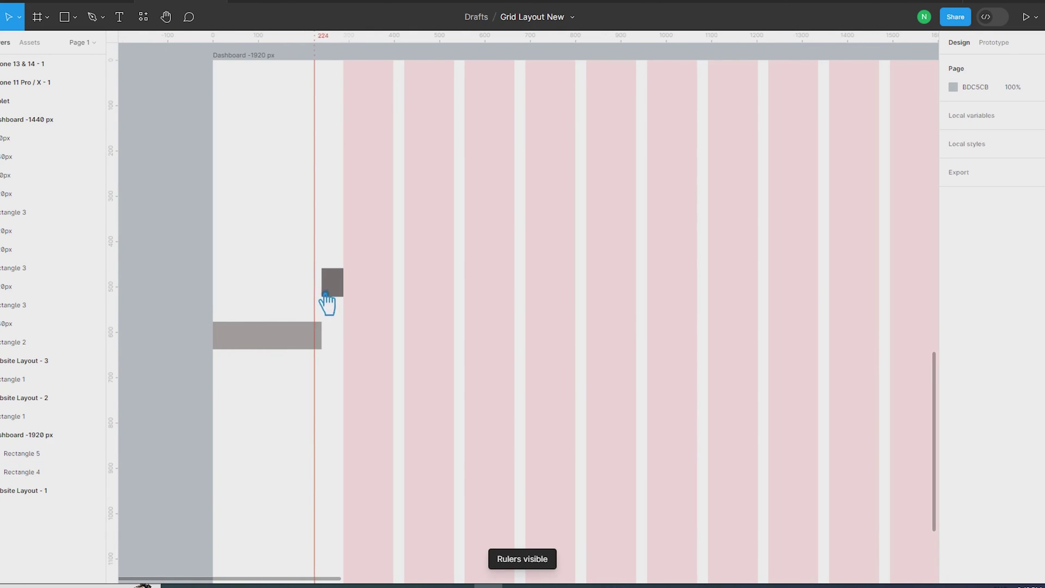
click(307, 347)
key(Delete)
click(338, 289)
key(Delete)
scroll(292, 317, down, 3)
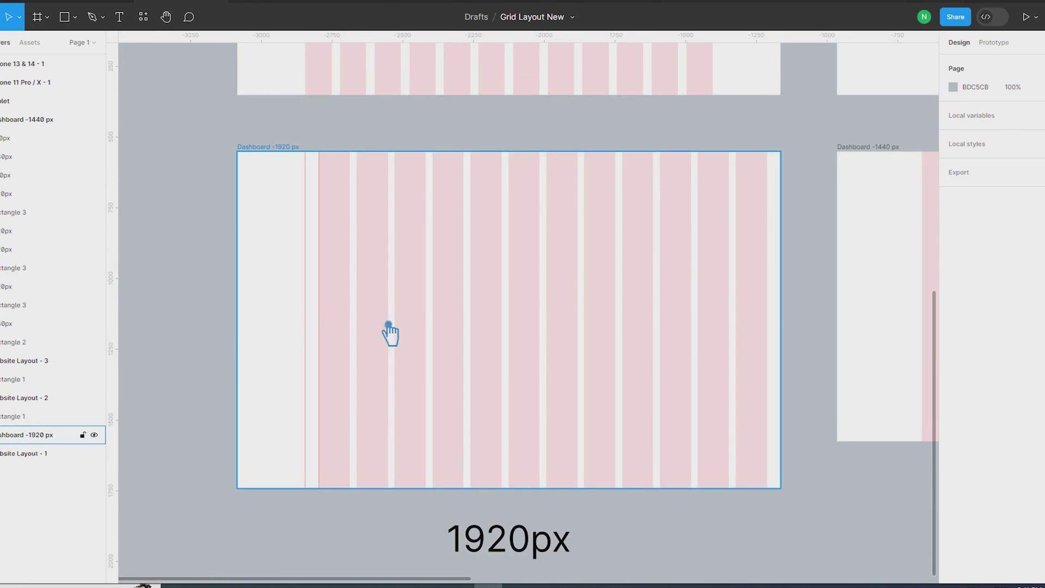
Add vertical guides at the right edge of Dashboard -1920 px
drag(120, 354, 779, 294)
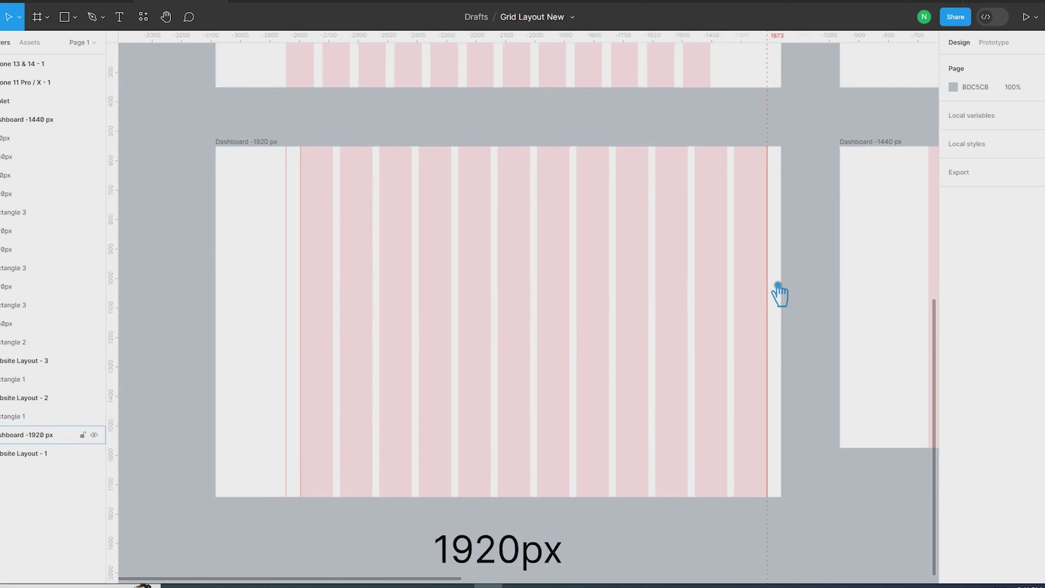
scroll(781, 293, up, 5)
scroll(782, 294, up, 3)
scroll(753, 294, down, 3)
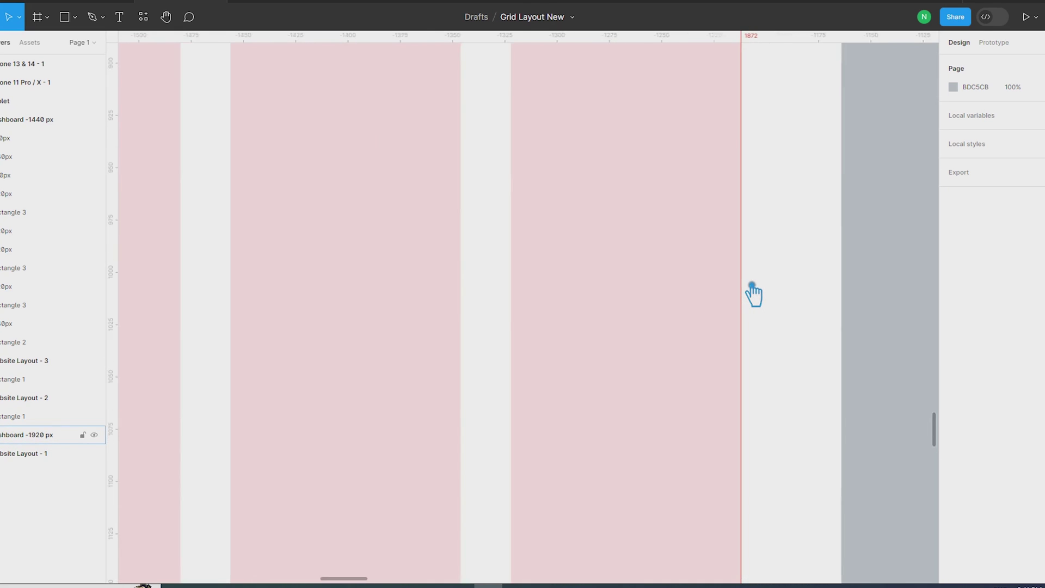
scroll(754, 294, down, 5)
scroll(752, 294, down, 2)
drag(137, 280, 755, 280)
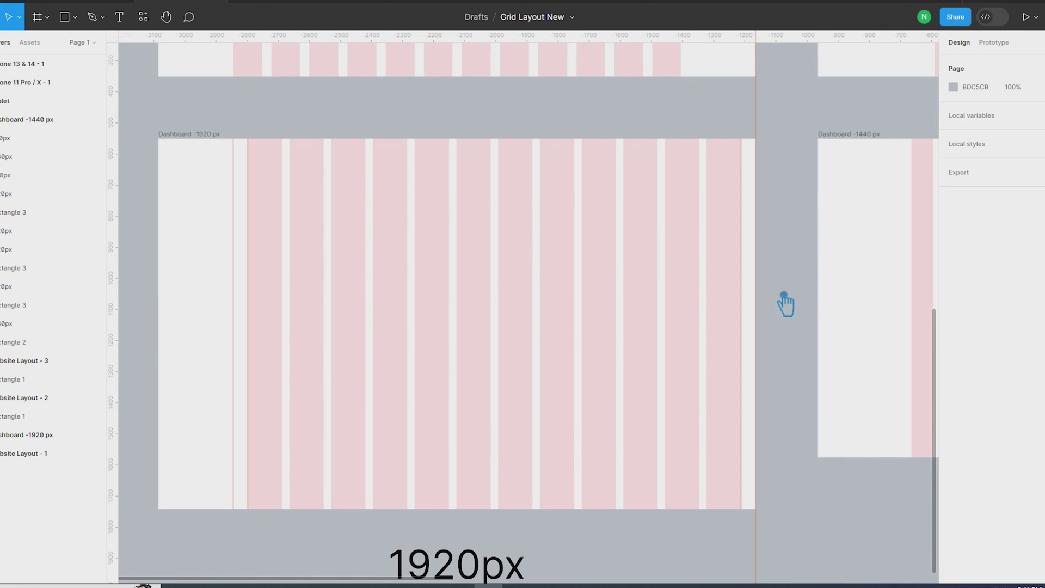
scroll(783, 305, down, 3)
scroll(781, 310, down, 1)
drag(781, 311, 492, 334)
scroll(563, 333, down, 2)
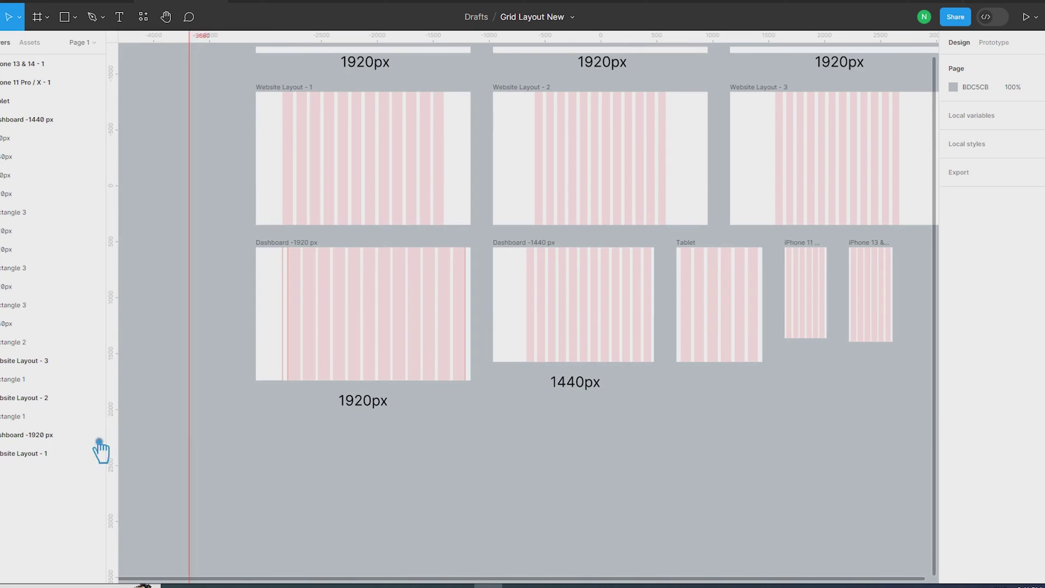